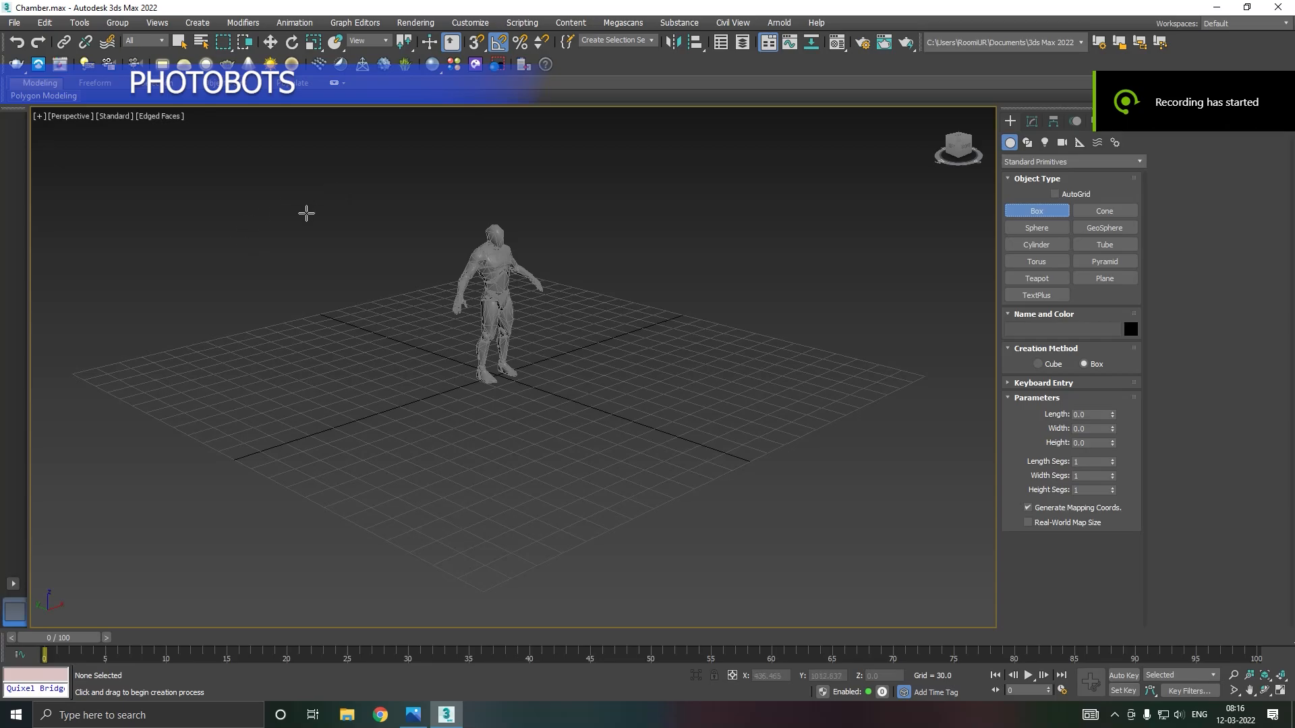
# Step: Create a box about 564 long, 467 wide and 277 high, and move it along Y to about 395
pyautogui.moveTo(260, 358); pyautogui.dragTo(860, 378)
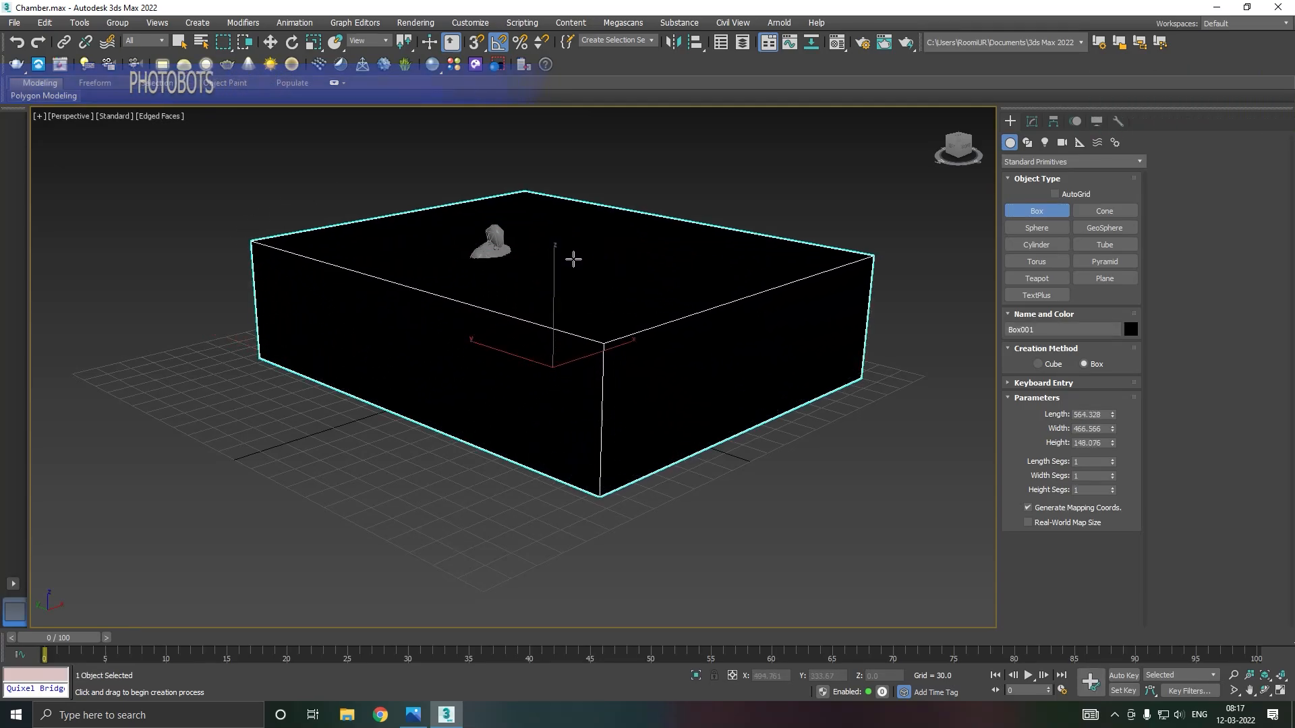
pyautogui.click(585, 156)
pyautogui.press('w')
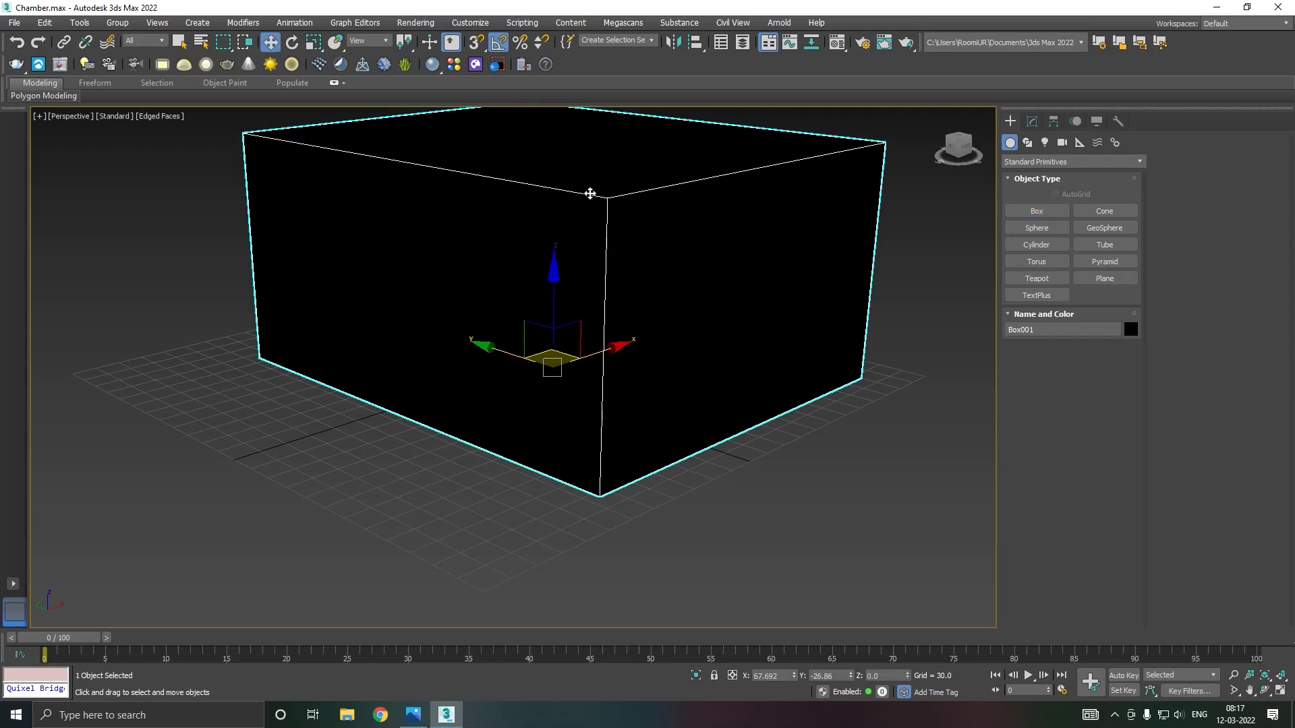
pyautogui.moveTo(506, 352); pyautogui.dragTo(297, 322)
pyautogui.moveTo(432, 406); pyautogui.dragTo(482, 449, button='middle')
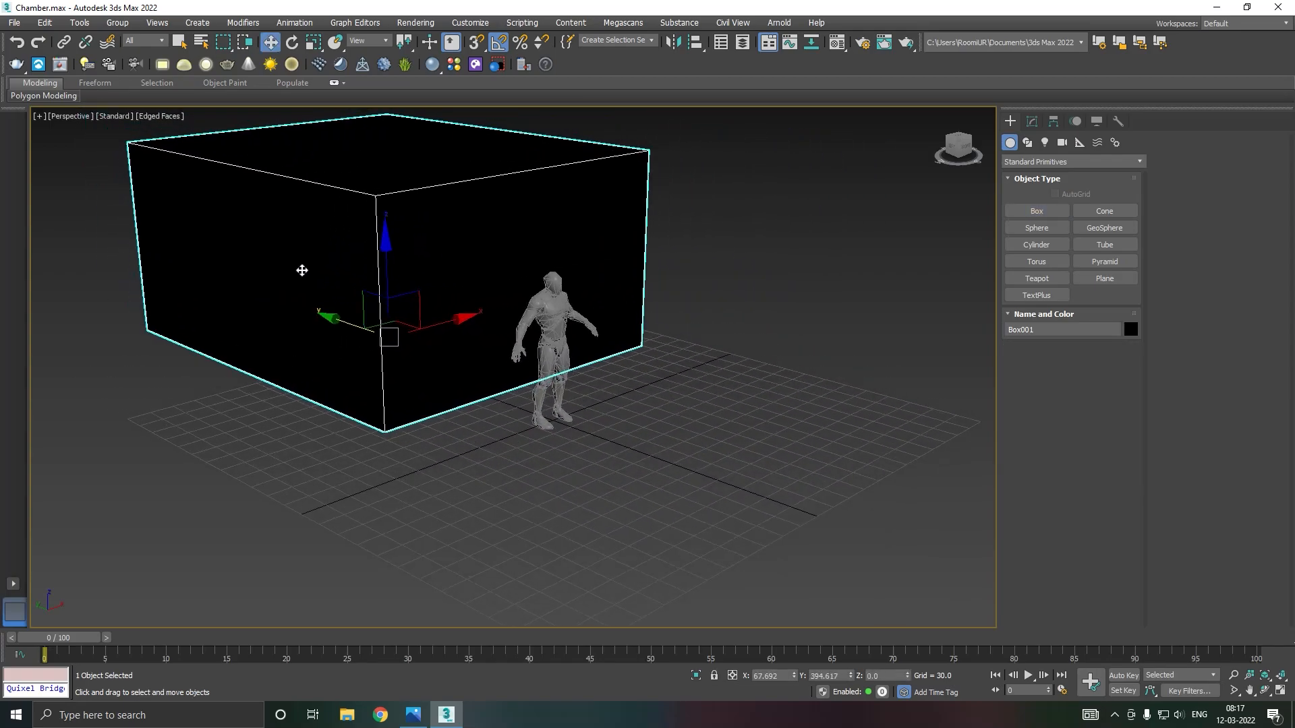
# Step: Set the production renderer to V-Ray 5, update 2
pyautogui.click(416, 22)
pyautogui.click(435, 91)
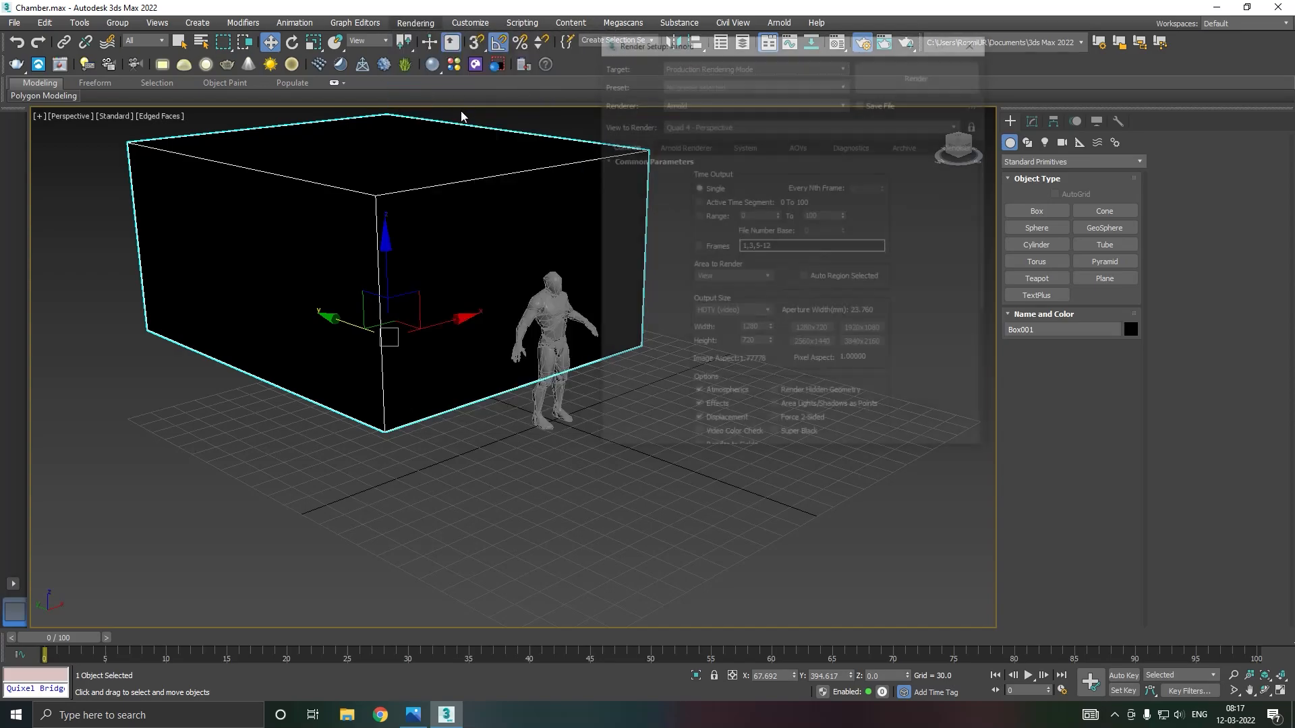
pyautogui.click(687, 103)
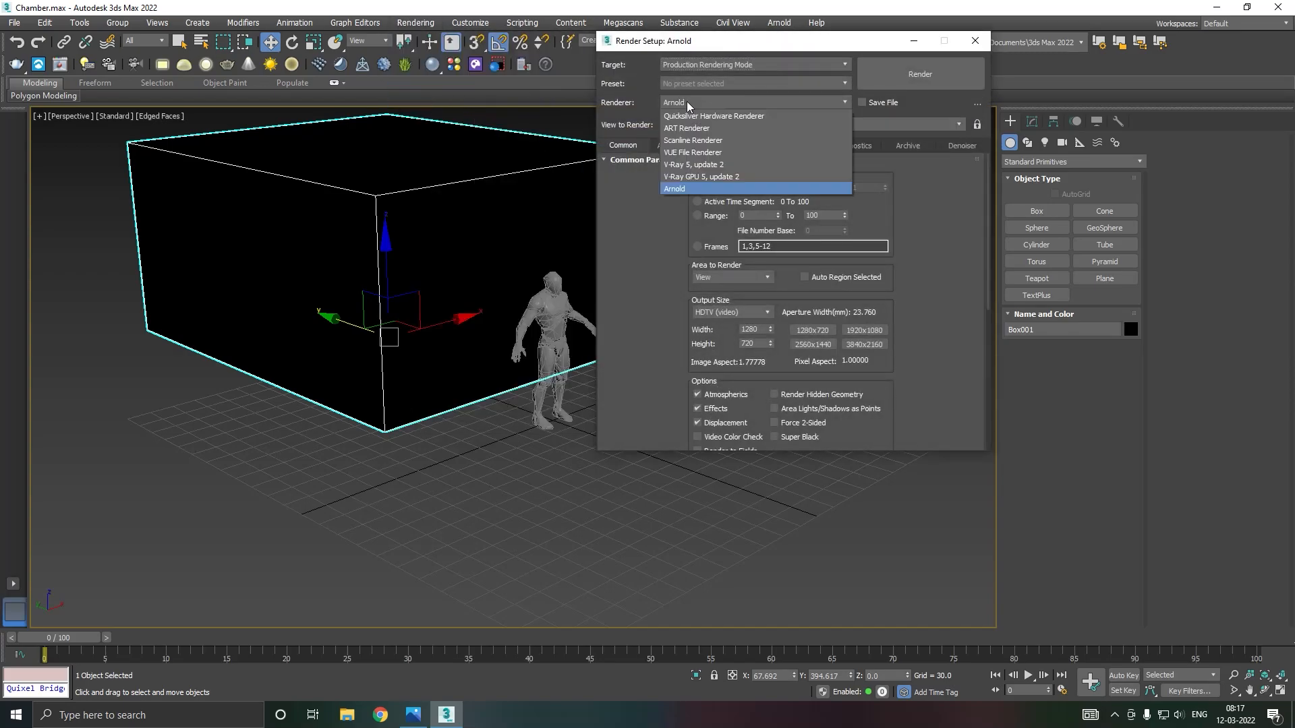
pyautogui.click(695, 164)
pyautogui.click(974, 41)
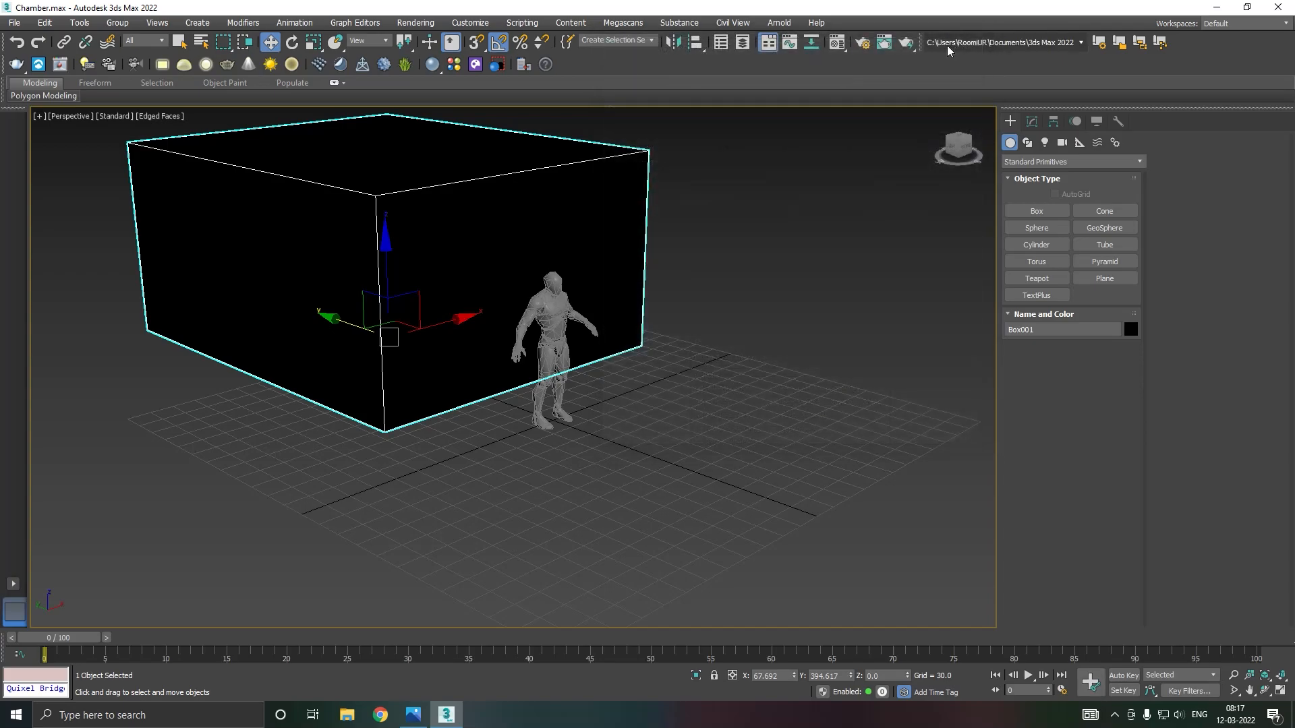
# Step: Change the first material slot to a VRayMtl and assign it to the box
pyautogui.click(837, 44)
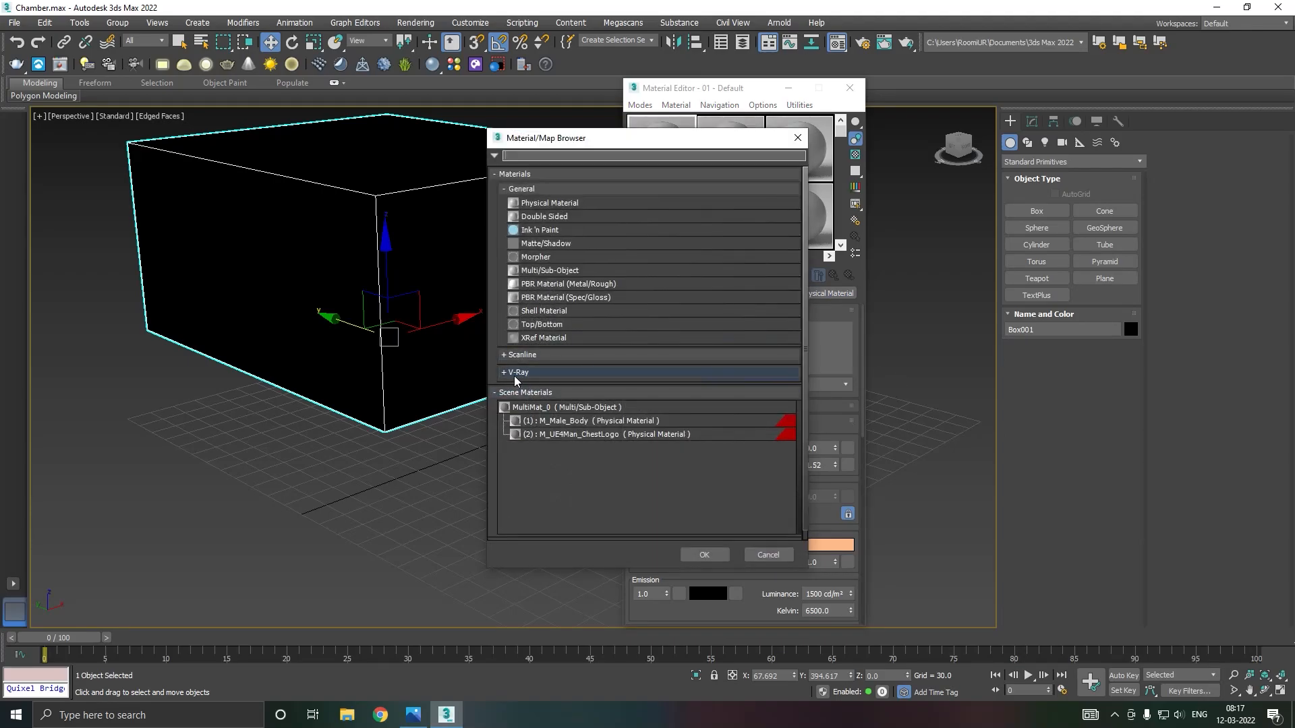
pyautogui.click(516, 375)
pyautogui.scroll(-3, 567, 389)
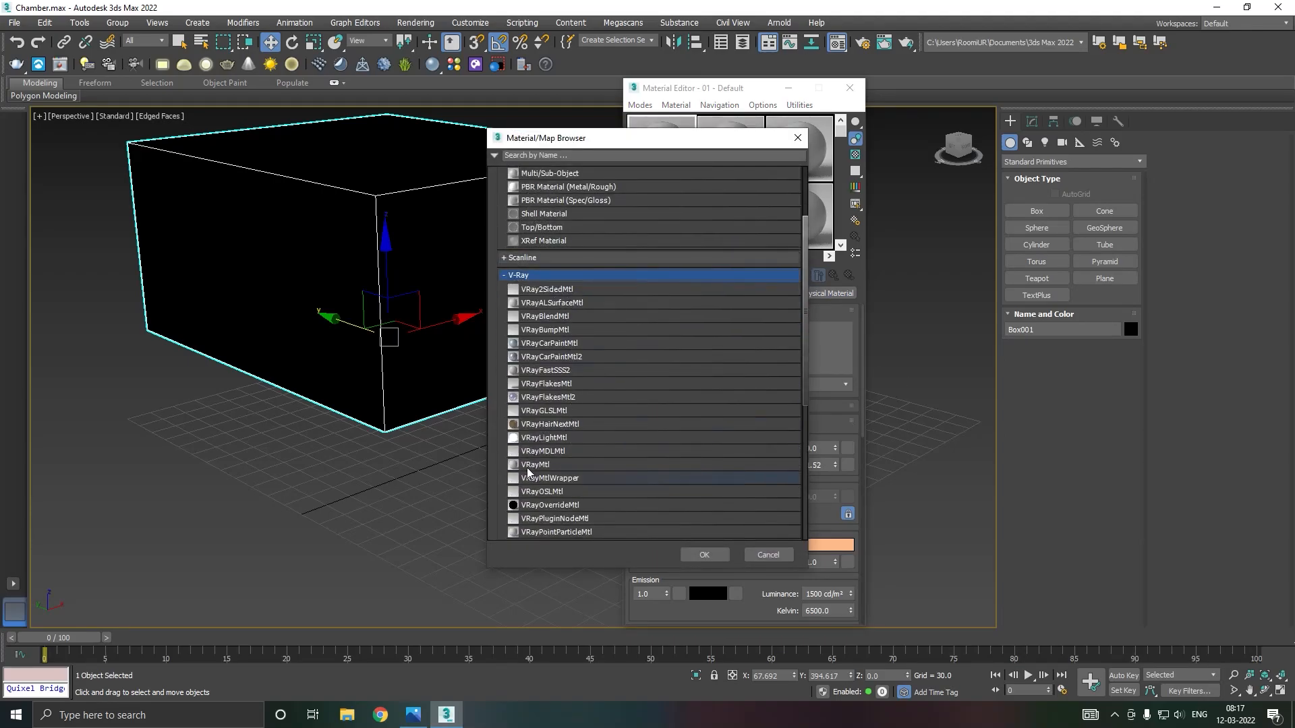
pyautogui.doubleClick(533, 465)
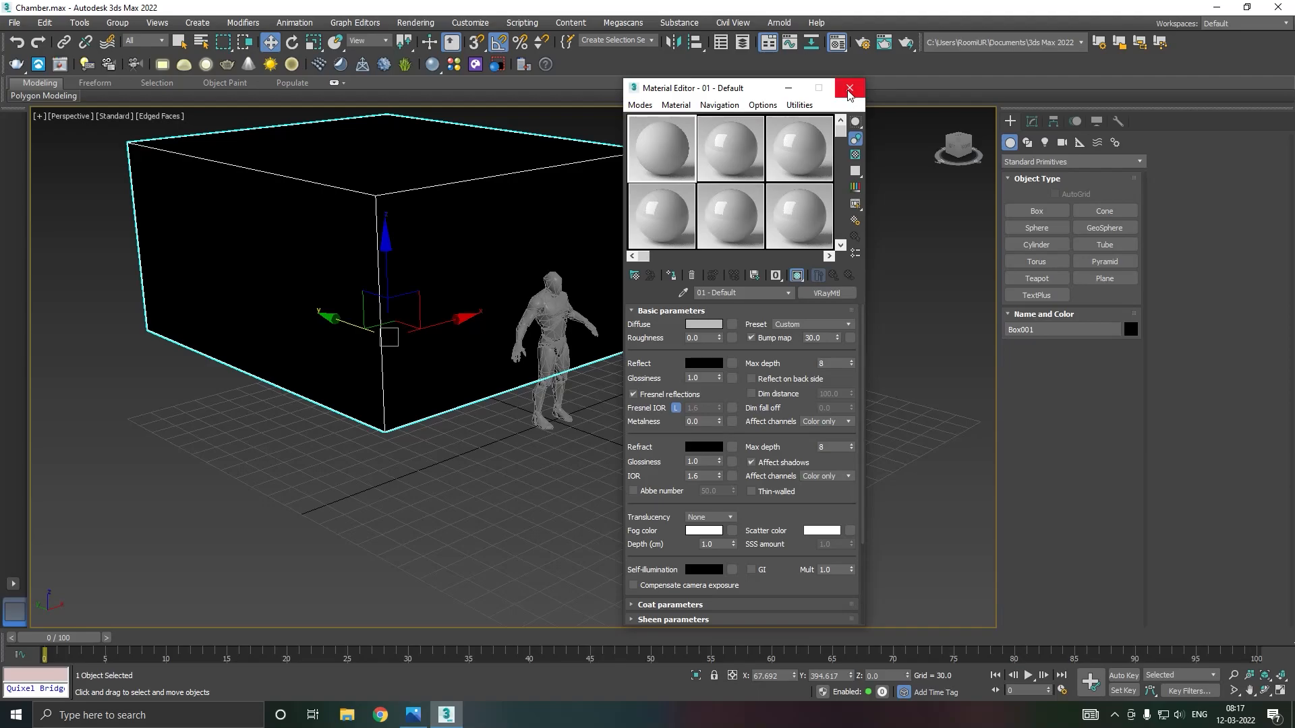
pyautogui.click(669, 275)
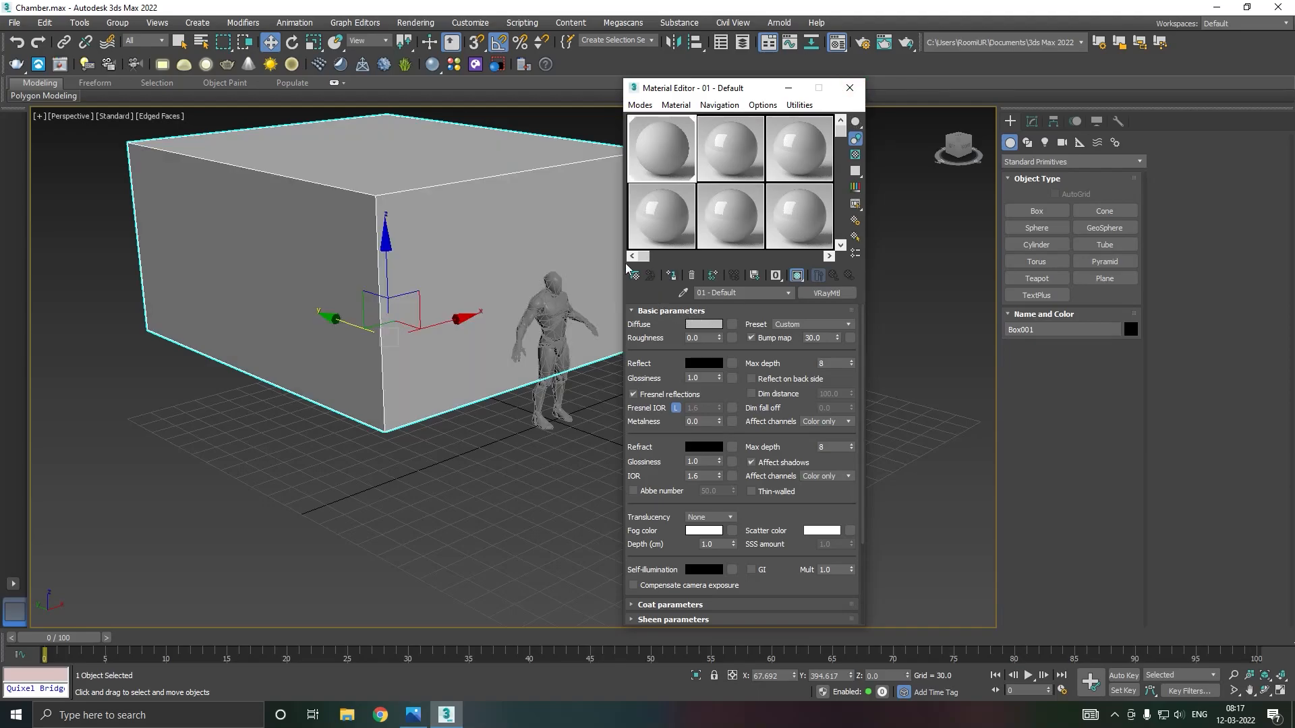
pyautogui.click(850, 88)
pyautogui.moveTo(650, 298); pyautogui.dragTo(663, 362, button='middle')
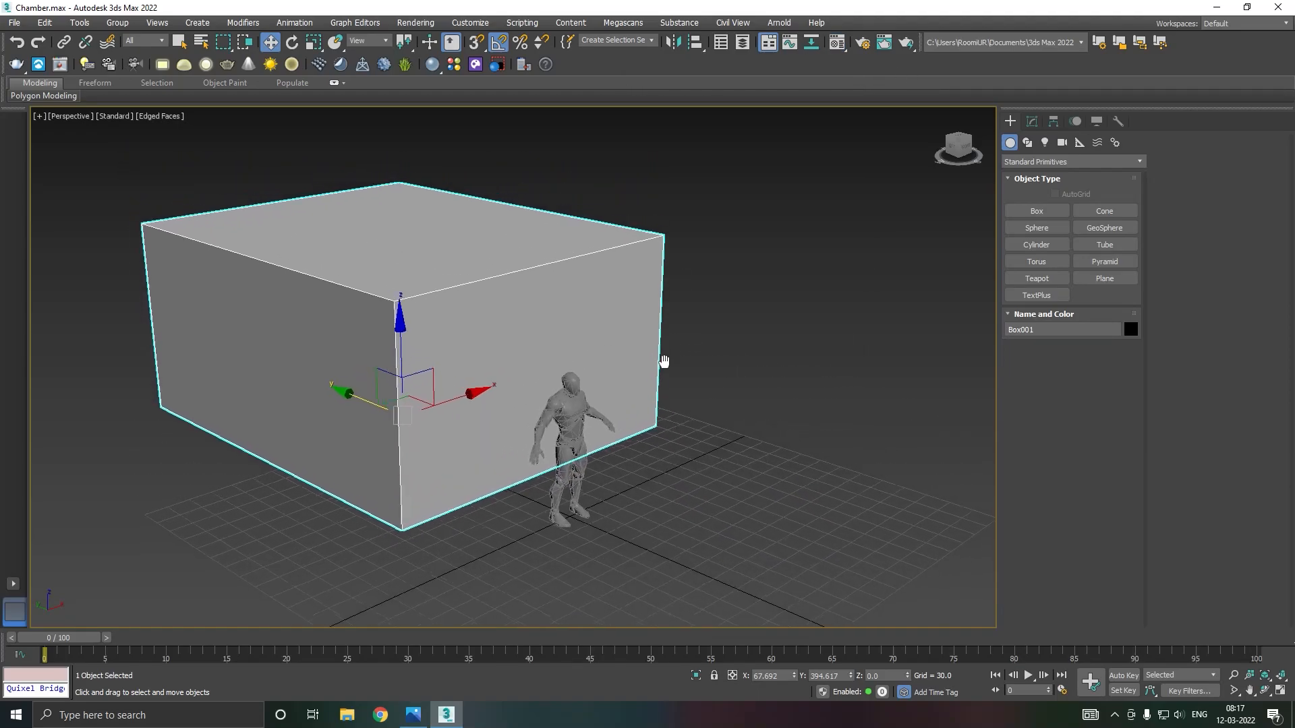
# Step: Increase the box's height to about 349 and move it along Y to about 288, next to the human figure
pyautogui.click(1031, 121)
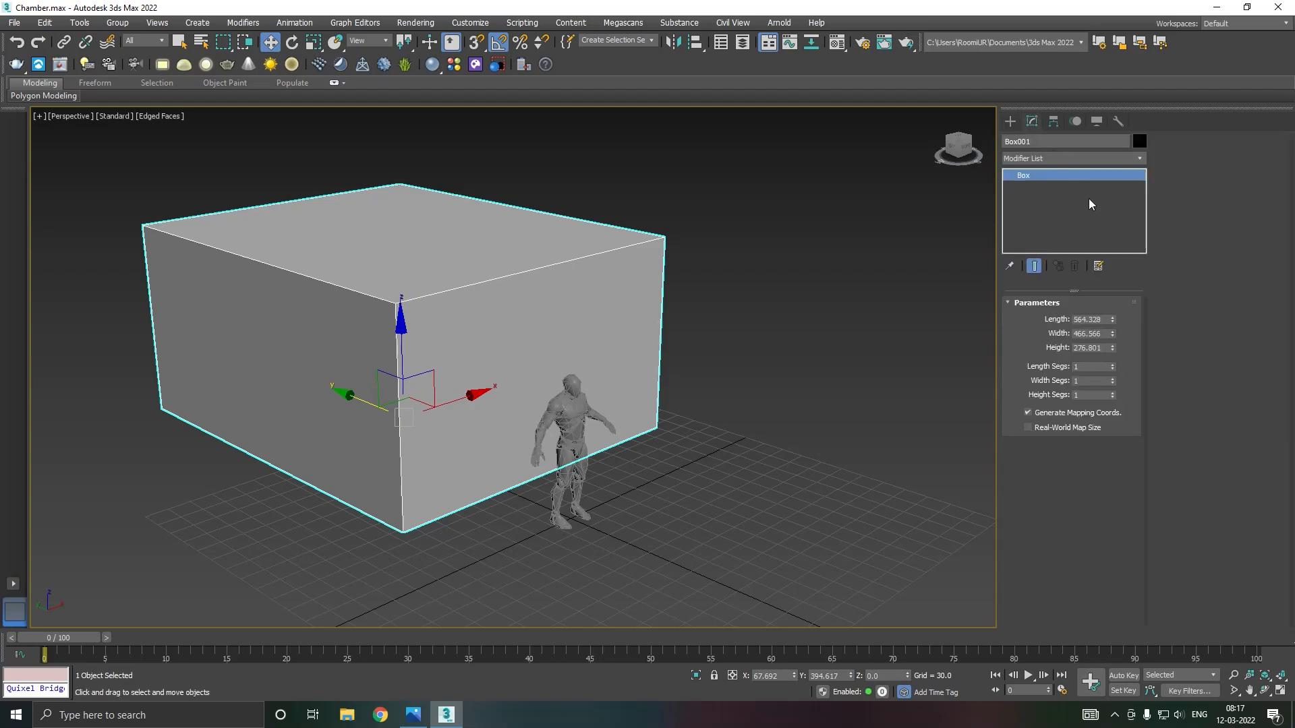
pyautogui.moveTo(1112, 348); pyautogui.dragTo(1110, 335)
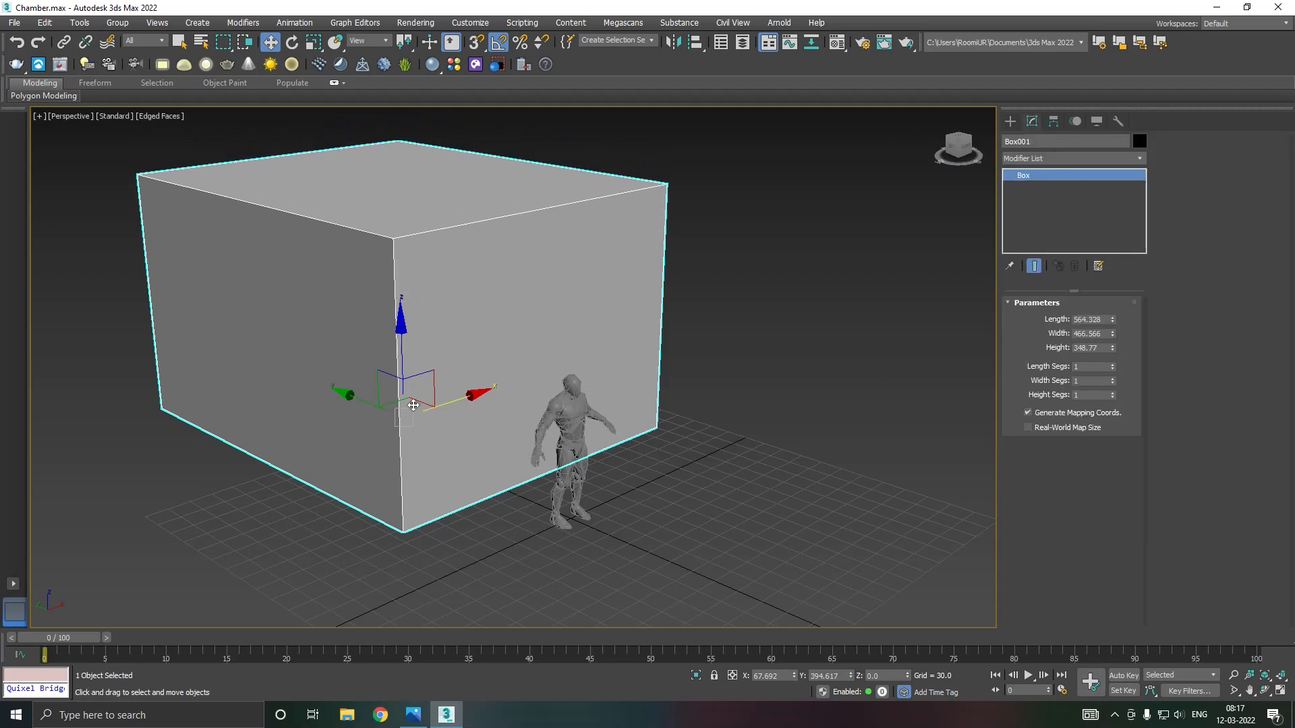
pyautogui.moveTo(356, 399); pyautogui.dragTo(405, 418)
pyautogui.moveTo(572, 381); pyautogui.dragTo(613, 373, button='middle')
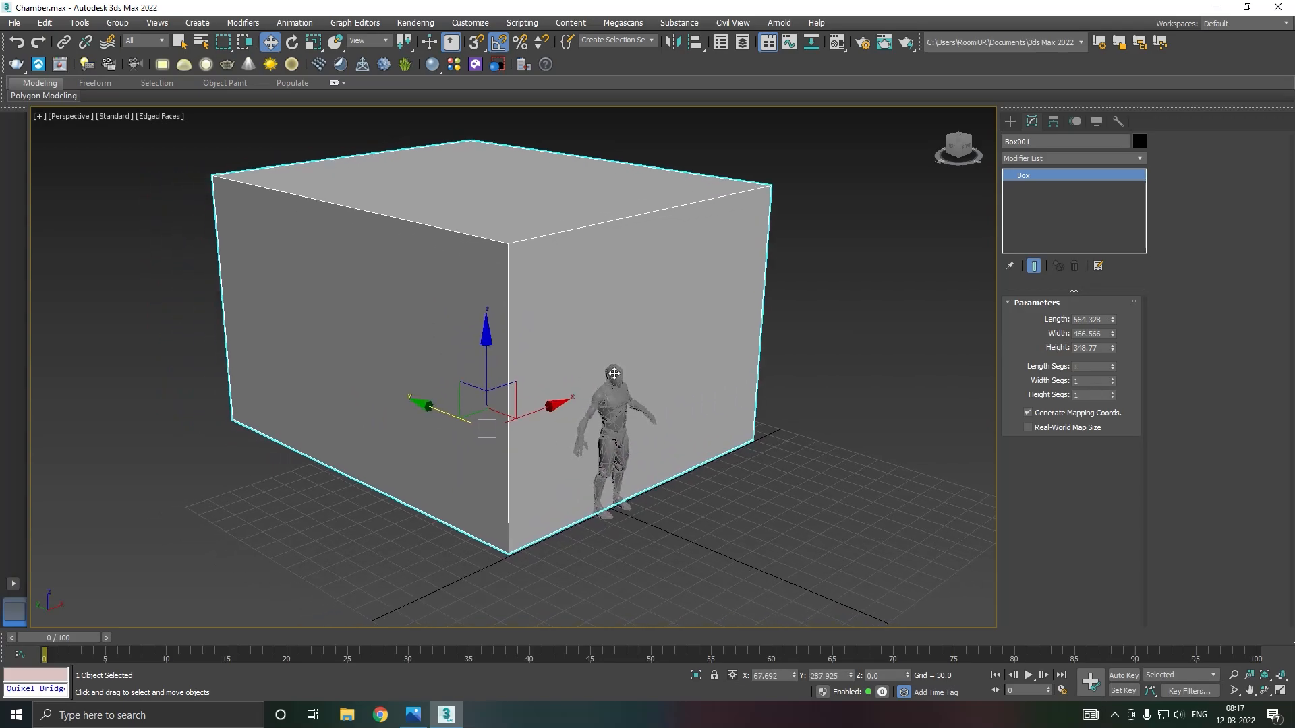
pyautogui.scroll(-2, 668, 404)
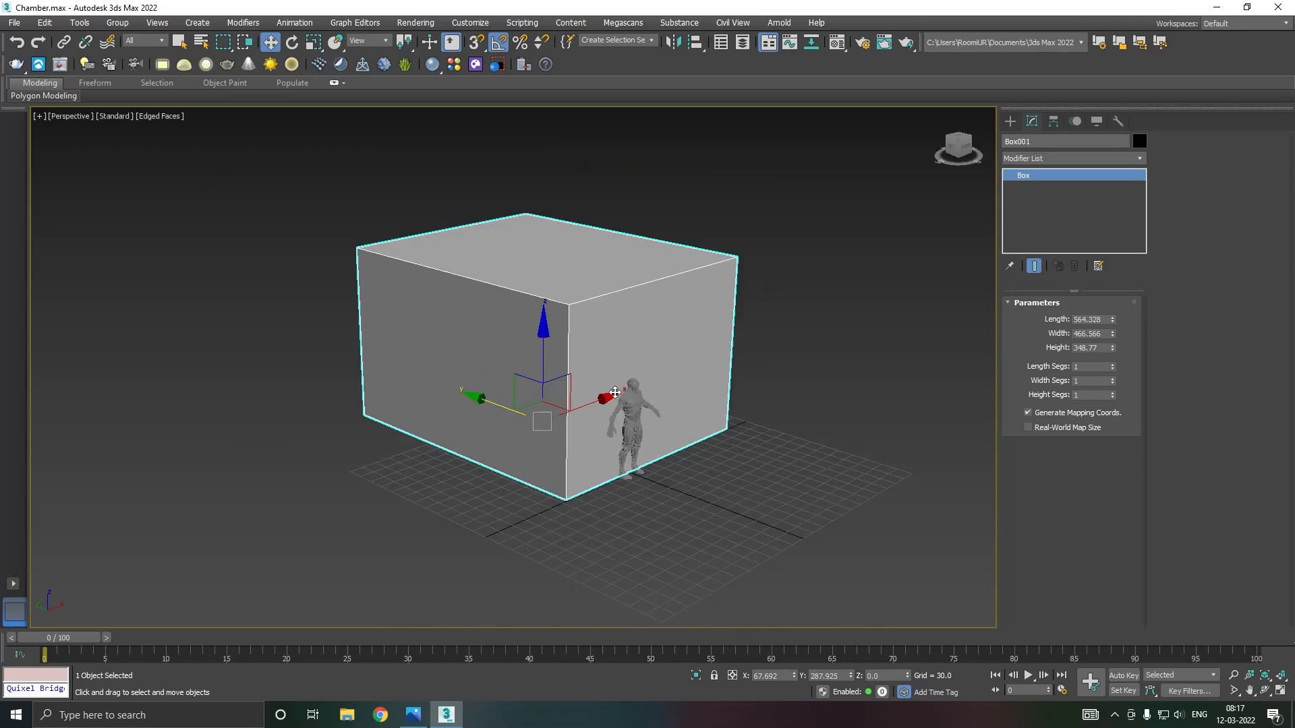
pyautogui.scroll(2, 614, 392)
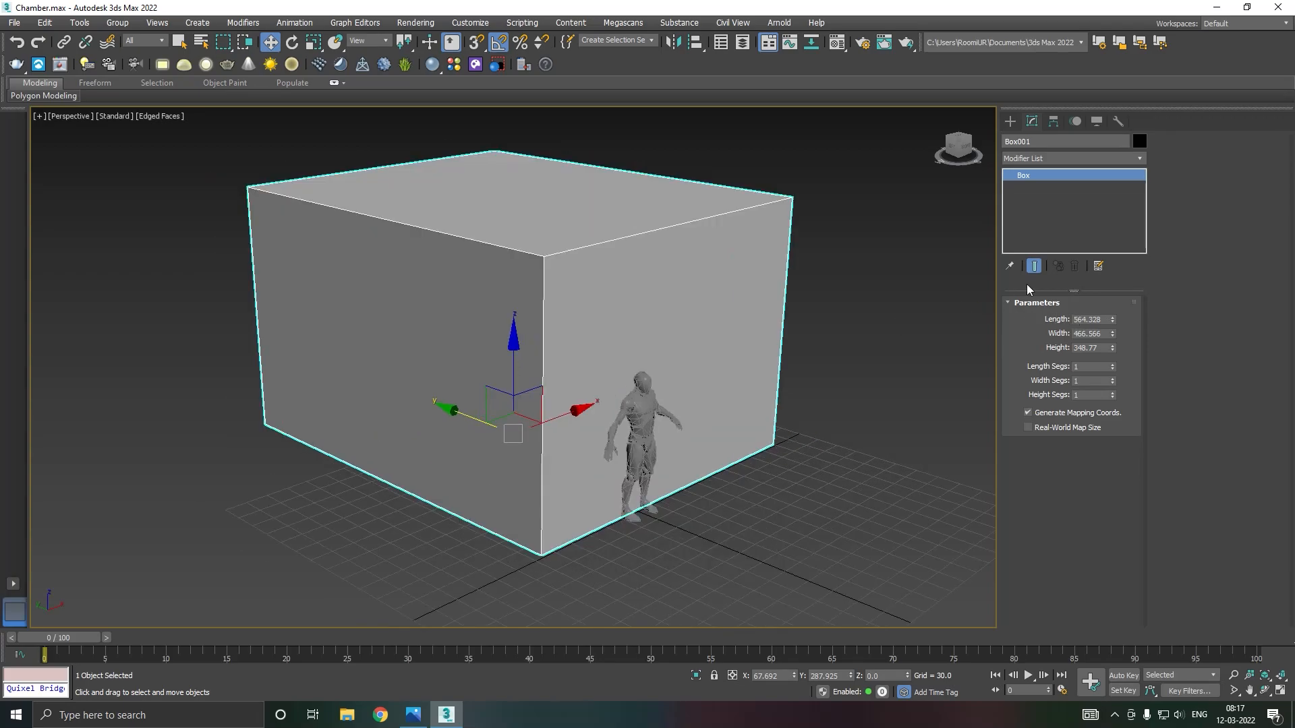
# Step: Hide the unselected human figure and convert the box to an Editable Poly
pyautogui.rightClick(704, 382)
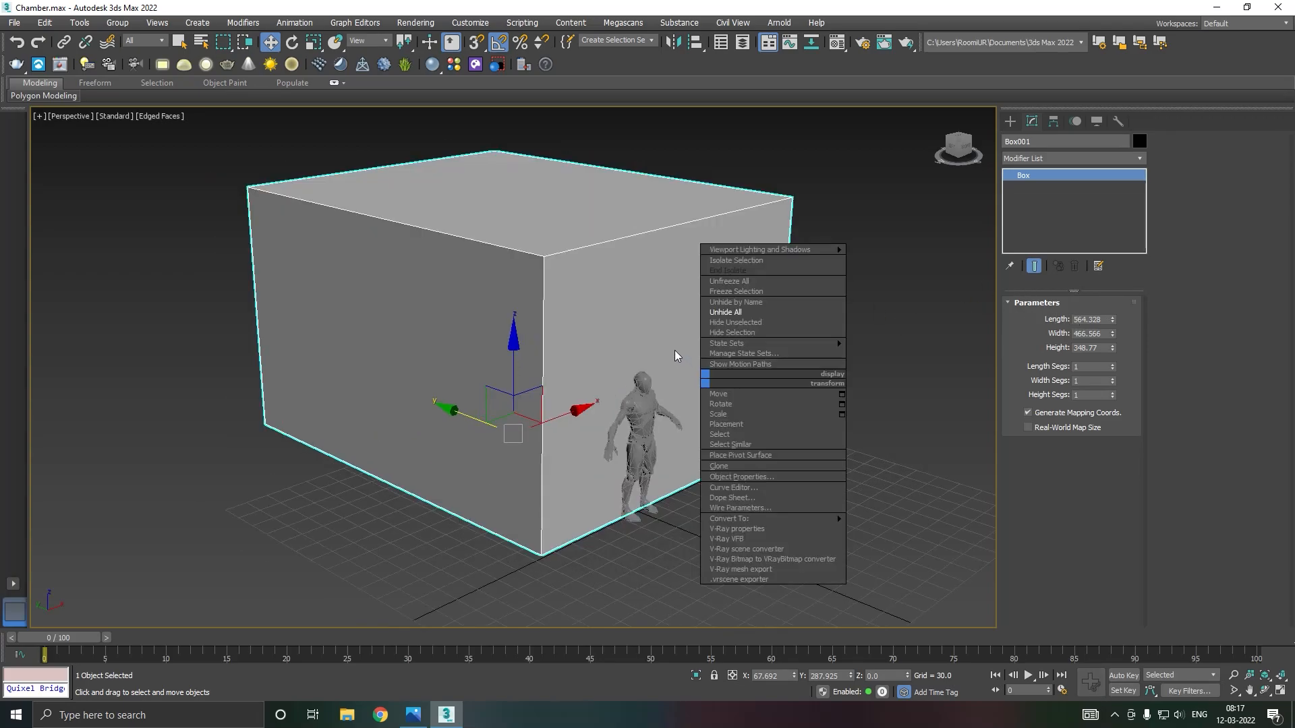
pyautogui.click(724, 324)
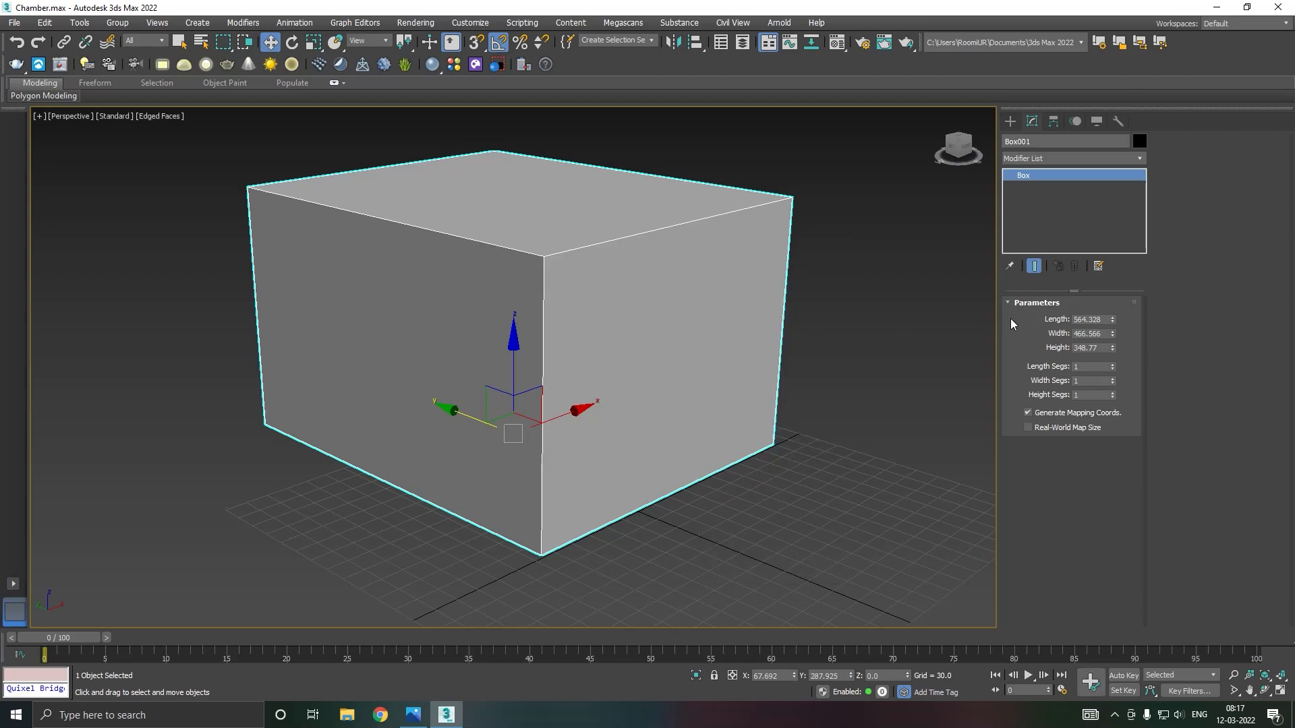
pyautogui.rightClick(1044, 229)
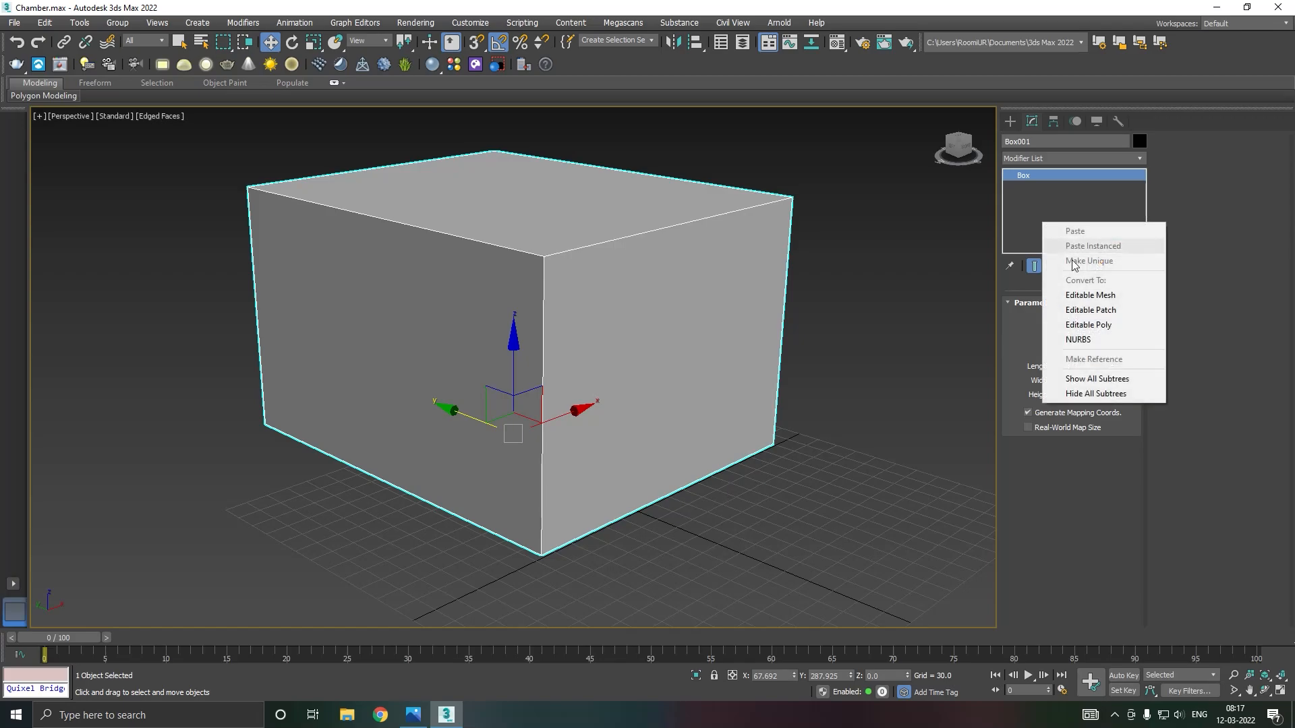
pyautogui.click(1072, 327)
# Step: Try to taper the box by scaling its top polygon inward along single axes
pyautogui.click(1084, 318)
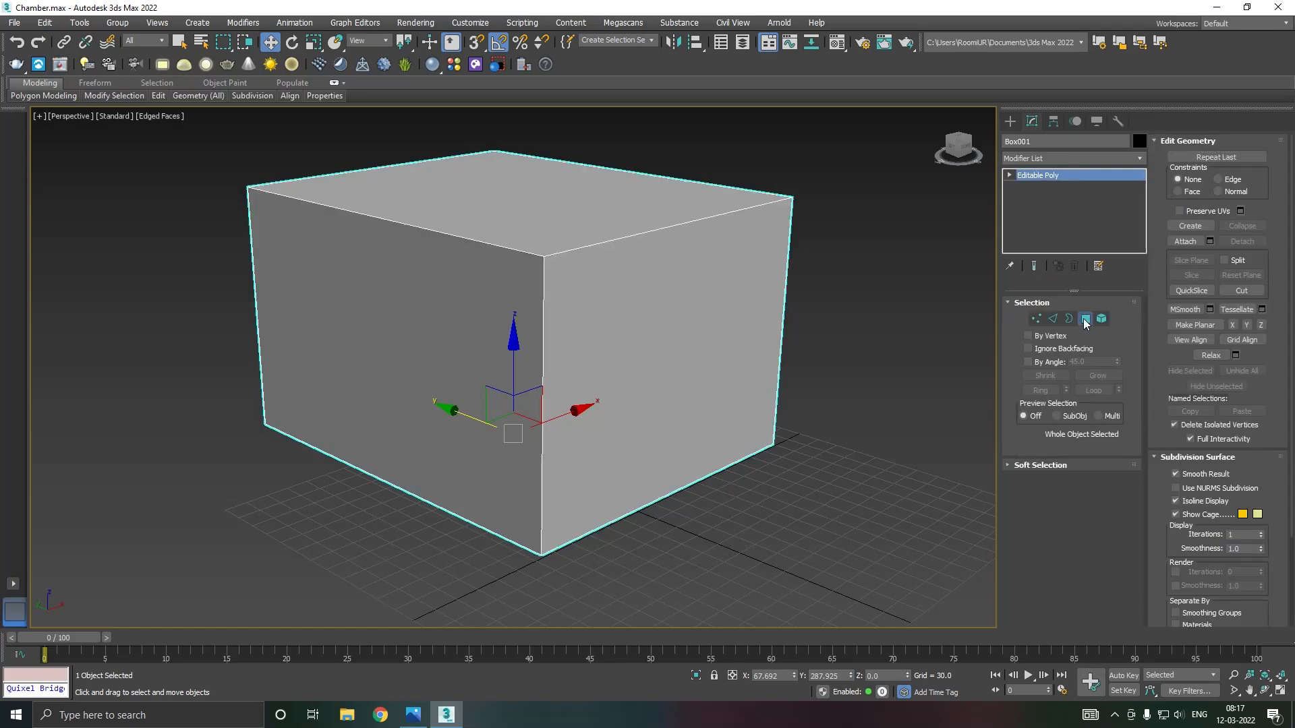
pyautogui.click(522, 217)
pyautogui.press('r')
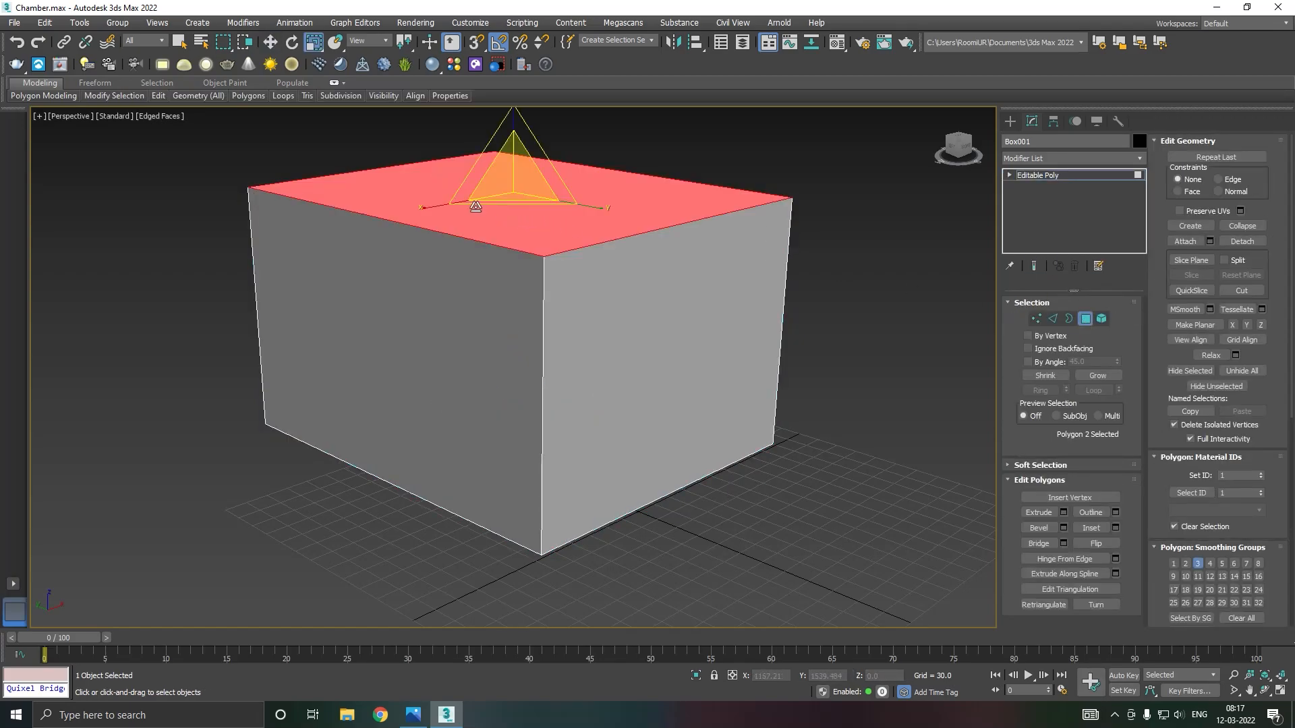
pyautogui.moveTo(425, 207); pyautogui.dragTo(448, 207)
pyautogui.keyDown('alt'); pyautogui.moveTo(447, 207); pyautogui.dragTo(474, 218, button='middle'); pyautogui.keyUp('alt')
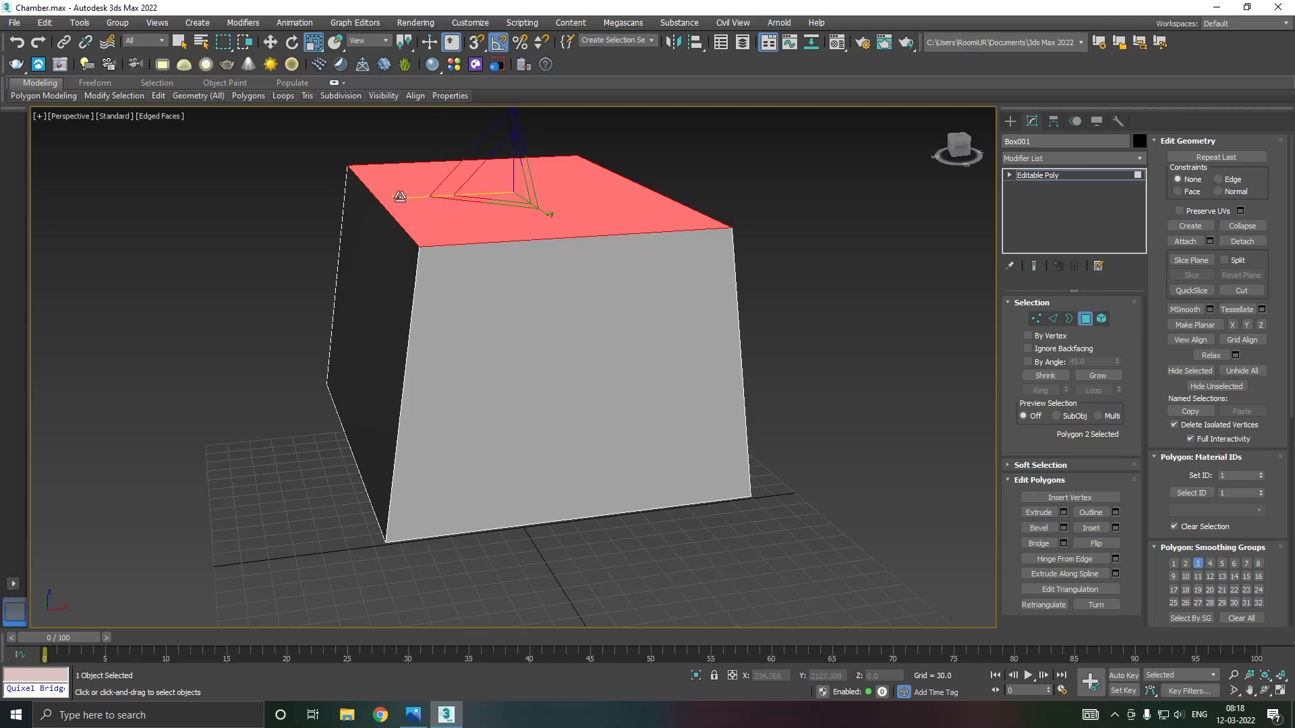
pyautogui.moveTo(399, 197); pyautogui.dragTo(405, 197)
pyautogui.moveTo(448, 208)
pyautogui.keyDown('alt'); pyautogui.mouseDown(button='middle')
pyautogui.moveTo(388, 216)
pyautogui.moveTo(453, 208)
pyautogui.moveTo(427, 194)
pyautogui.moveTo(455, 222)
pyautogui.mouseUp(button='middle'); pyautogui.keyUp('alt')
pyautogui.press('w')
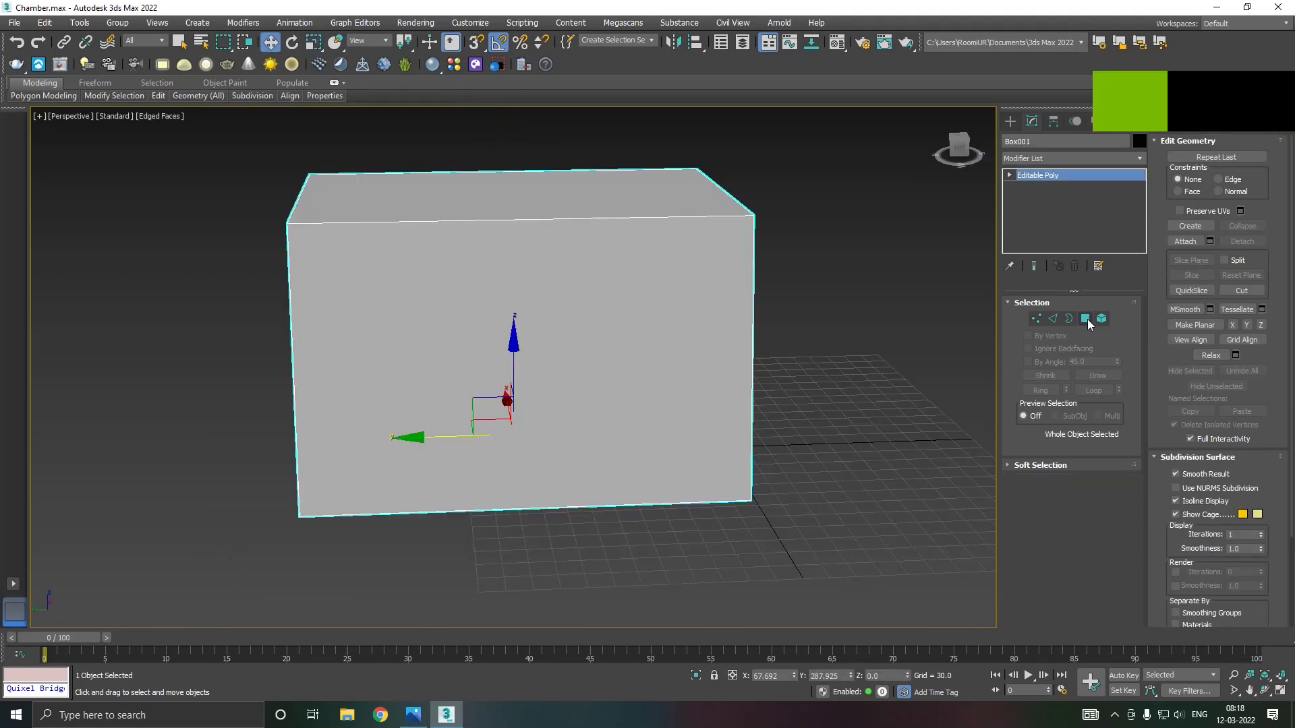
# Step: Taper the box on all four sides by scaling its top polygon inward along X and Y
pyautogui.click(1085, 318)
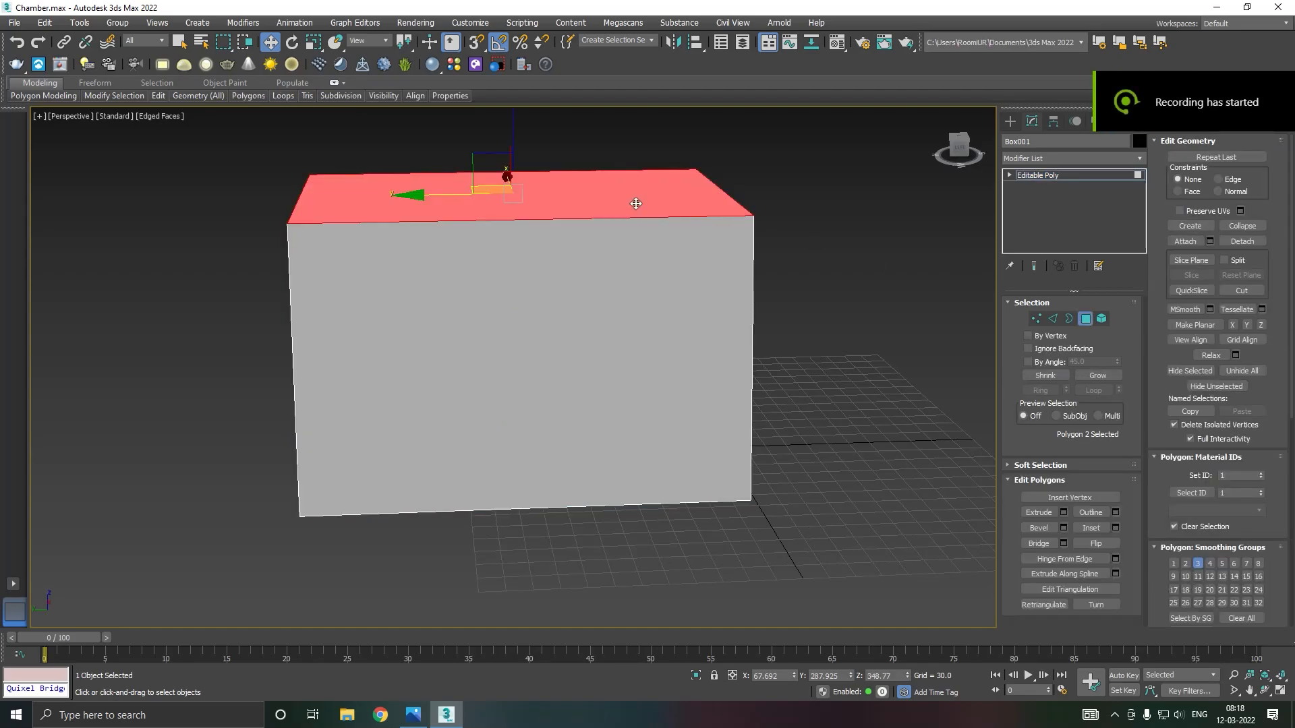
pyautogui.press('r')
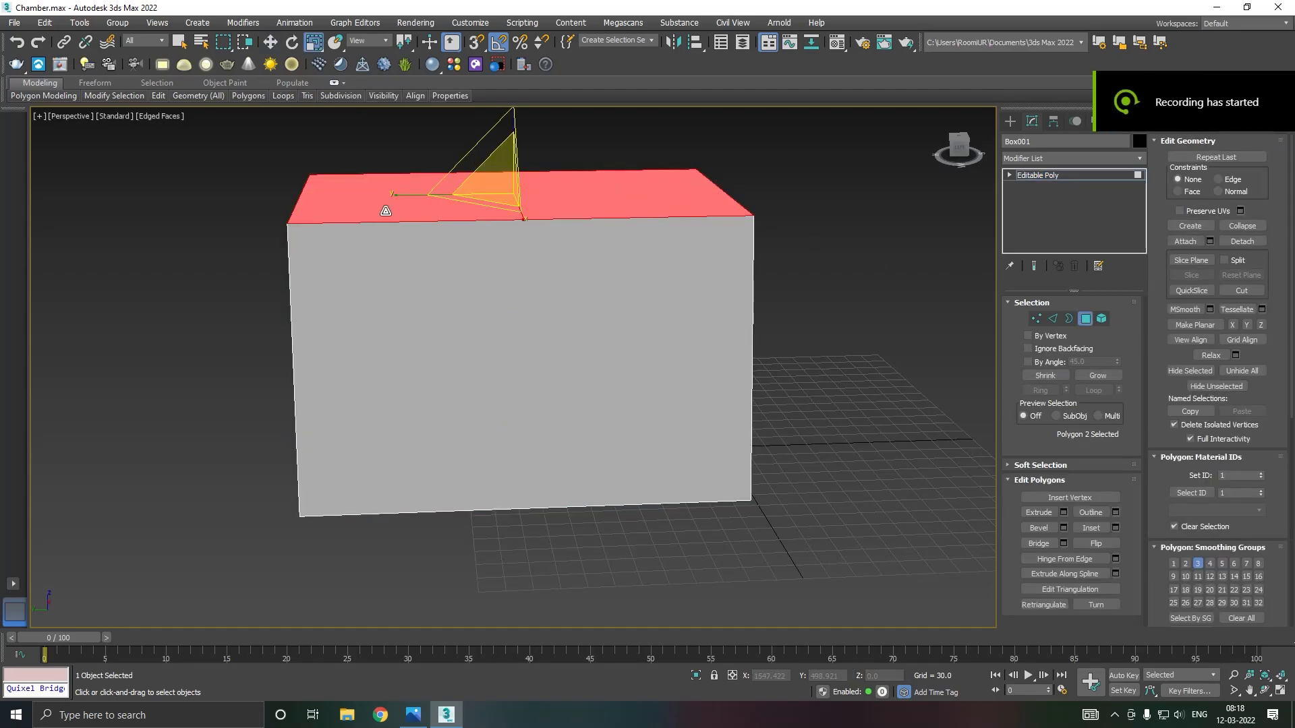
pyautogui.moveTo(394, 195); pyautogui.dragTo(414, 195)
pyautogui.keyDown('alt'); pyautogui.moveTo(592, 222); pyautogui.dragTo(517, 225, button='middle'); pyautogui.keyUp('alt')
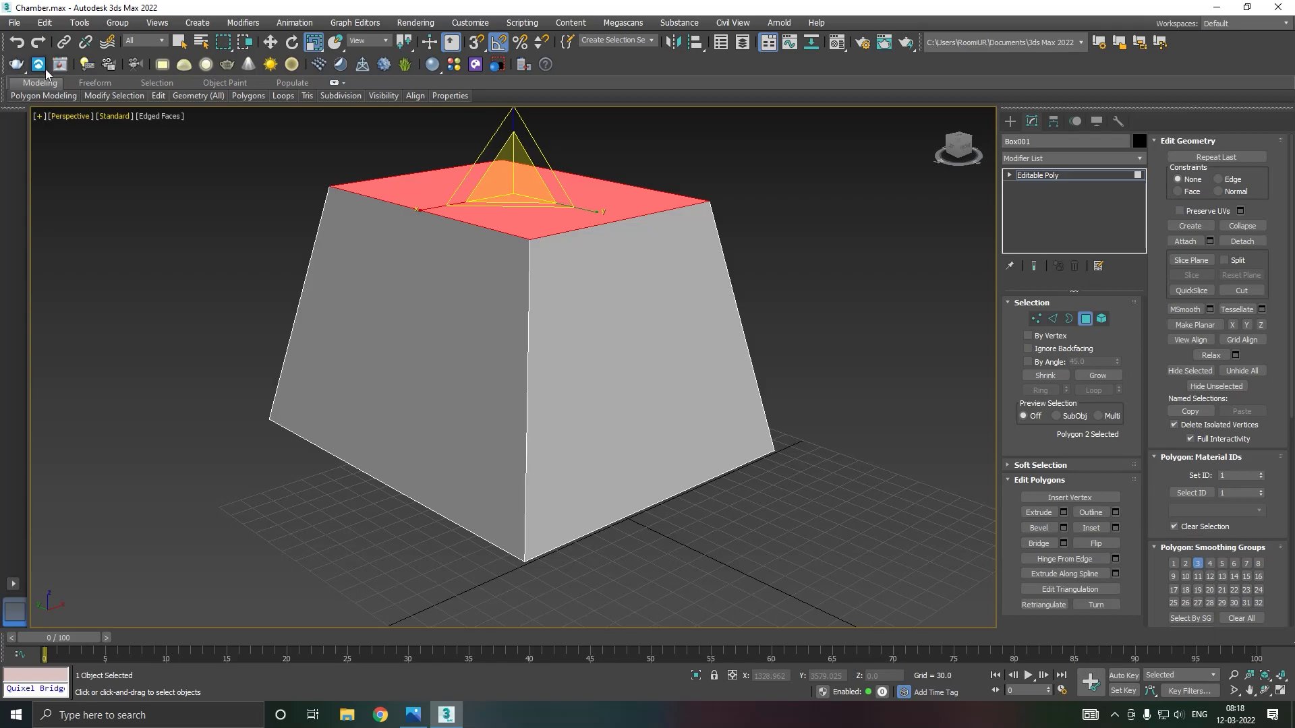
pyautogui.click(26, 43)
pyautogui.keyDown('alt'); pyautogui.moveTo(177, 124); pyautogui.dragTo(201, 125, button='middle'); pyautogui.keyUp('alt')
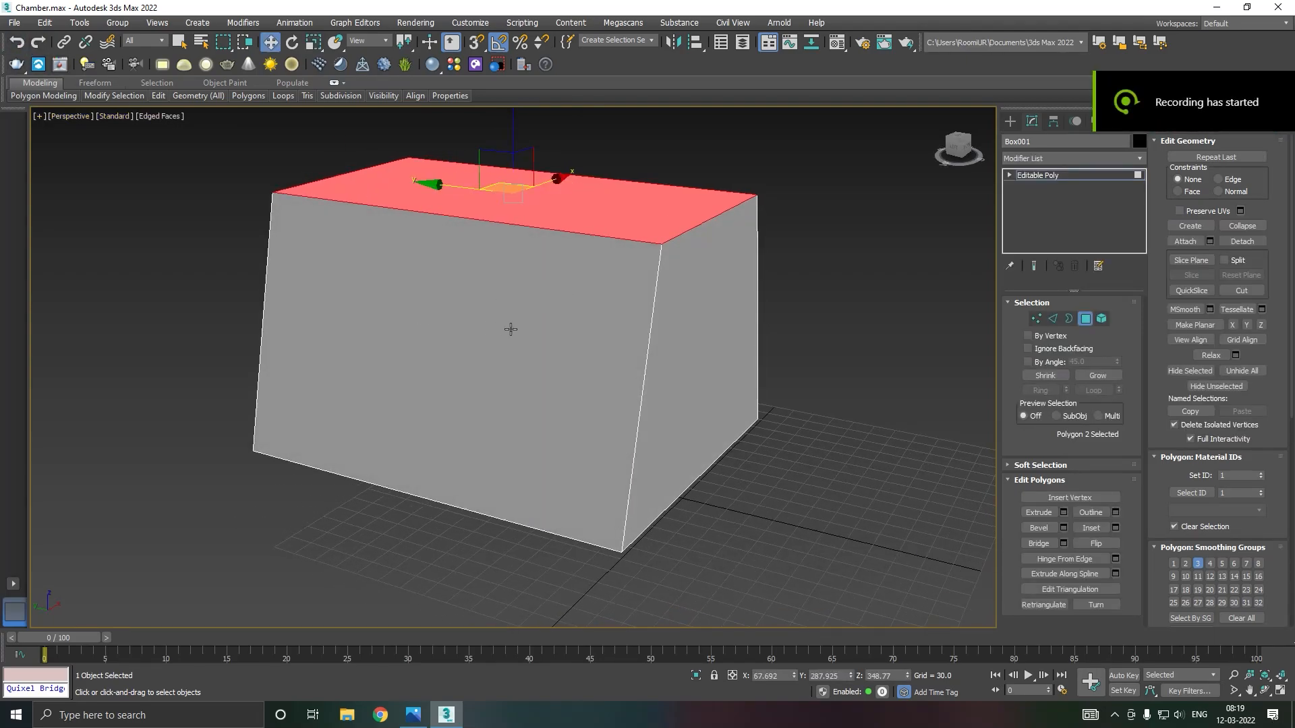
pyautogui.moveTo(620, 205); pyautogui.dragTo(621, 206)
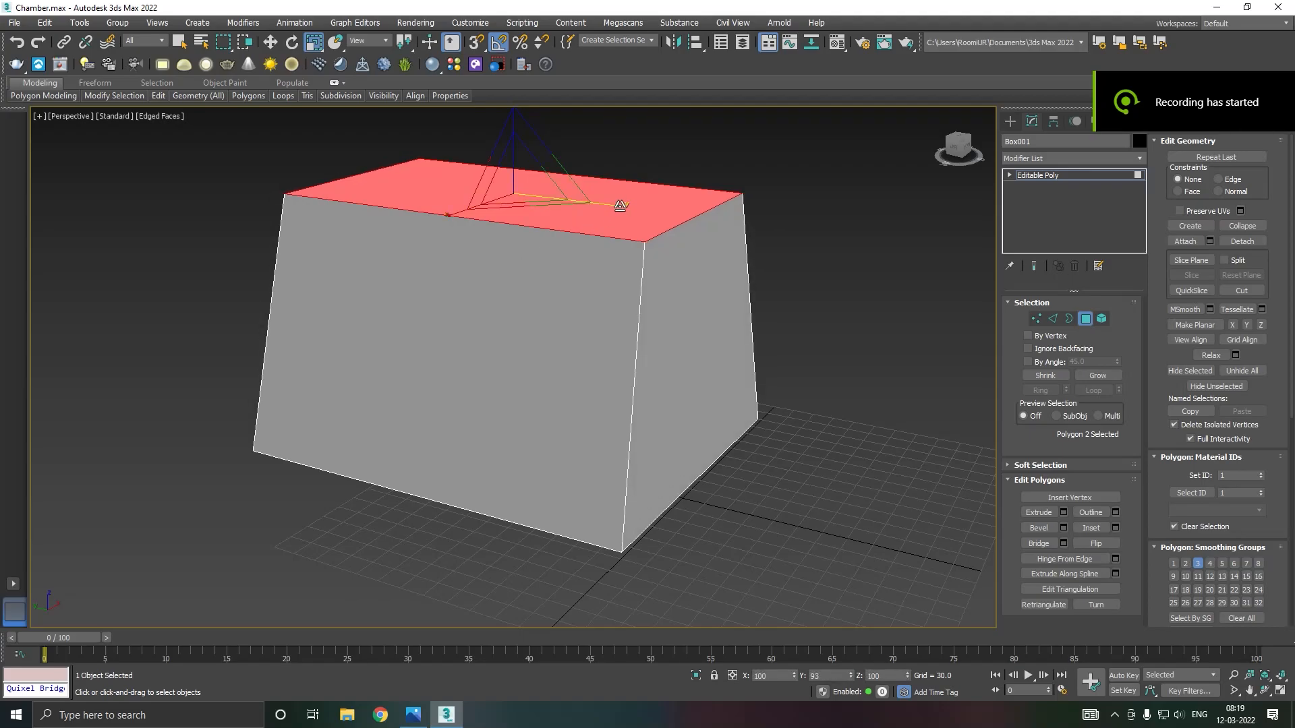
pyautogui.keyDown('alt'); pyautogui.moveTo(618, 263); pyautogui.dragTo(604, 344, button='middle'); pyautogui.keyUp('alt')
pyautogui.press('w')
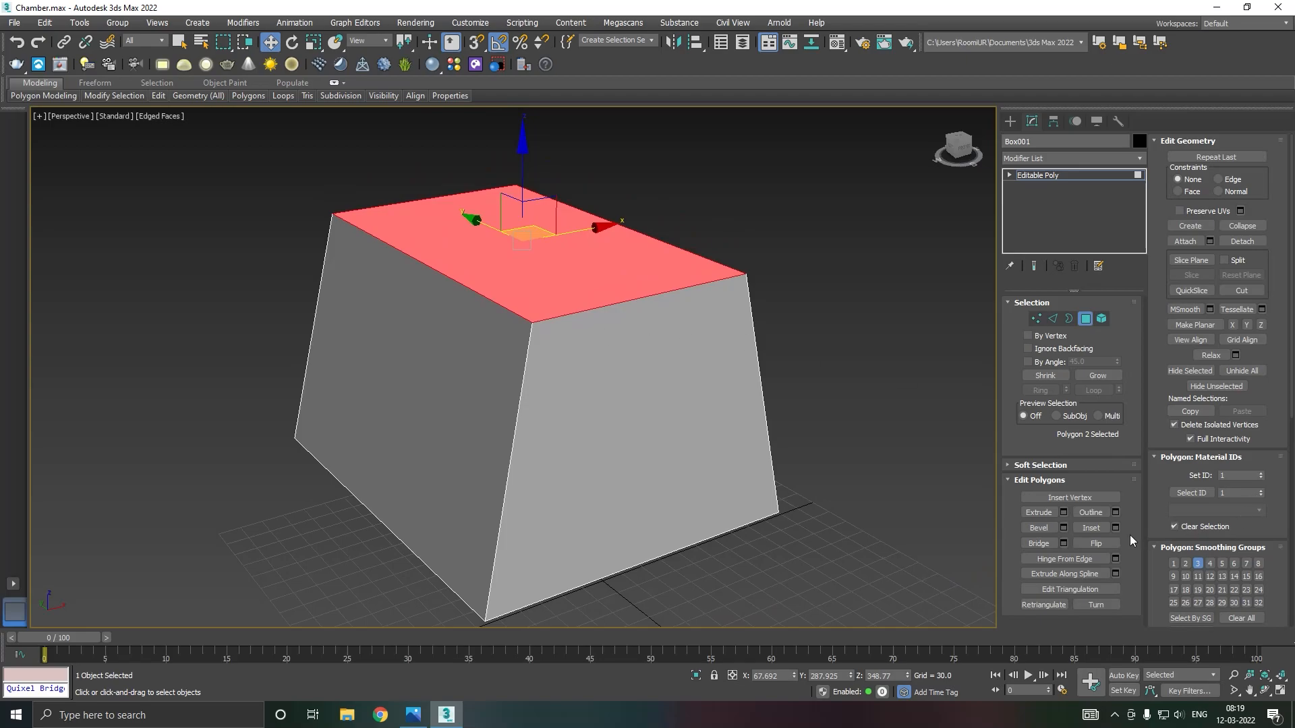
# Step: Extrude the tapered box's top polygon upward by about 36
pyautogui.click(1064, 513)
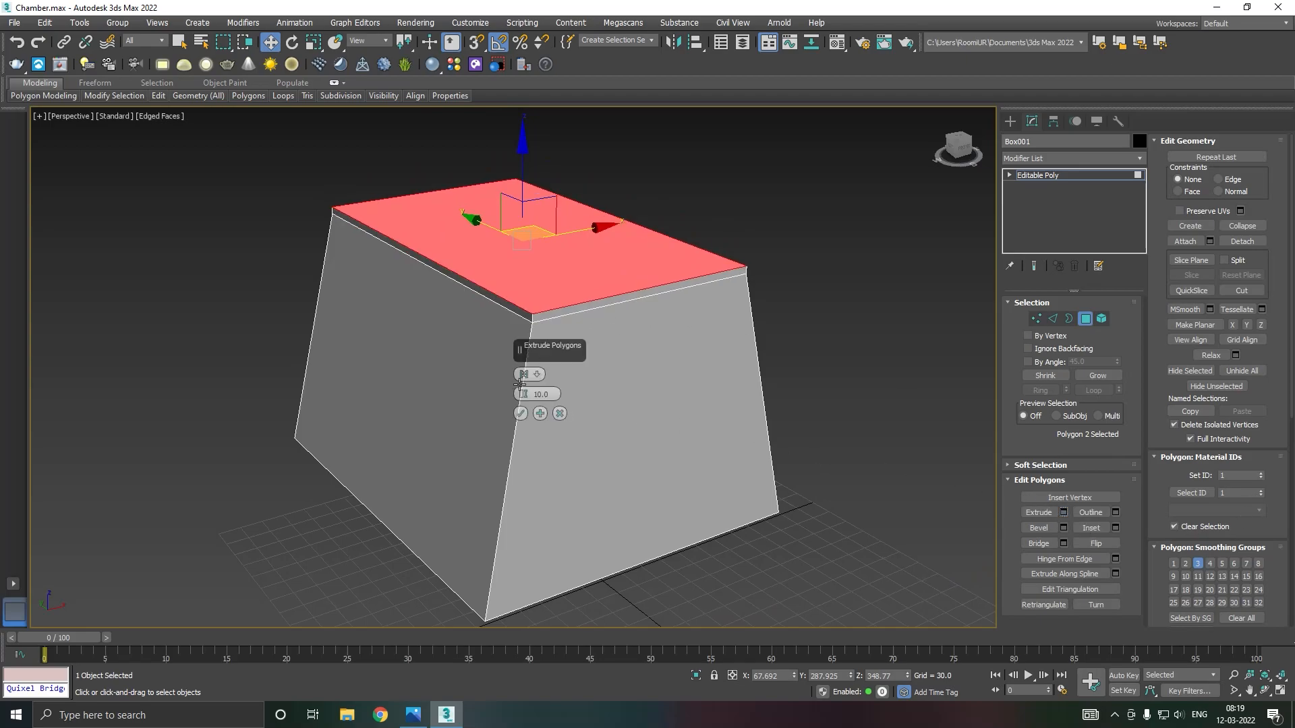
pyautogui.moveTo(524, 394); pyautogui.dragTo(516, 312)
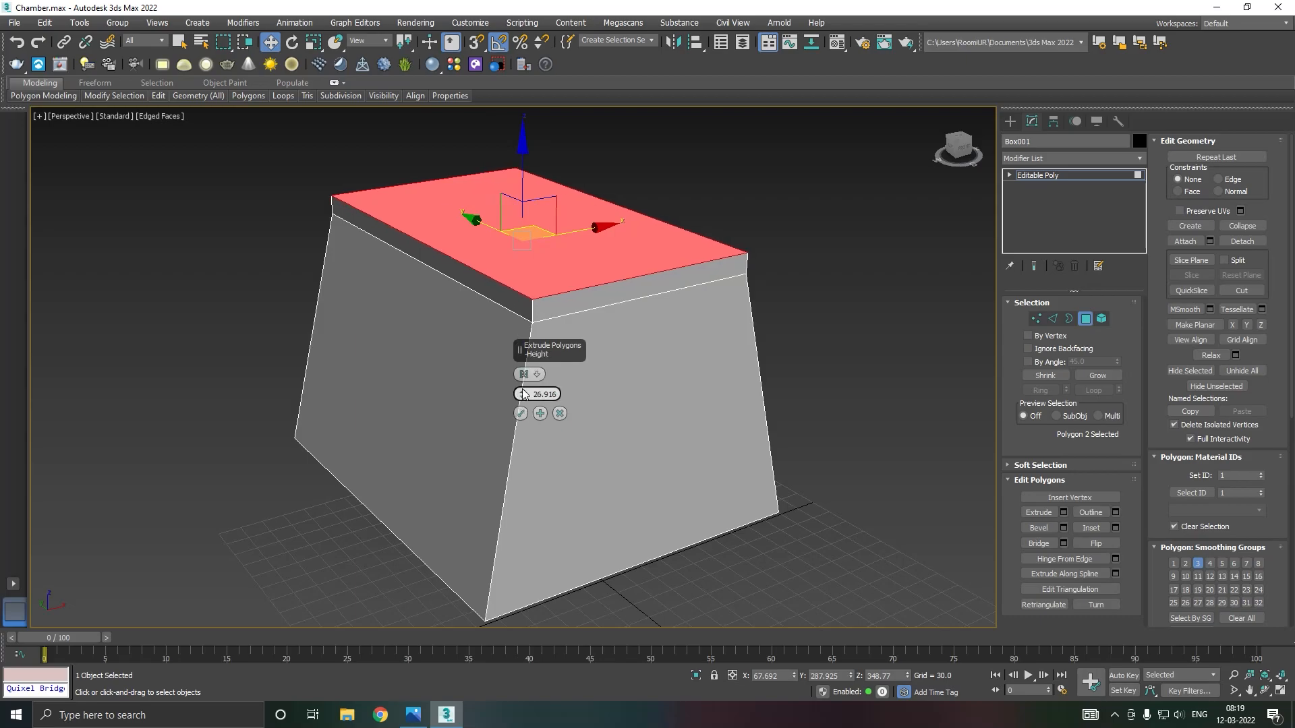
pyautogui.moveTo(523, 394); pyautogui.dragTo(514, 337)
pyautogui.click(521, 413)
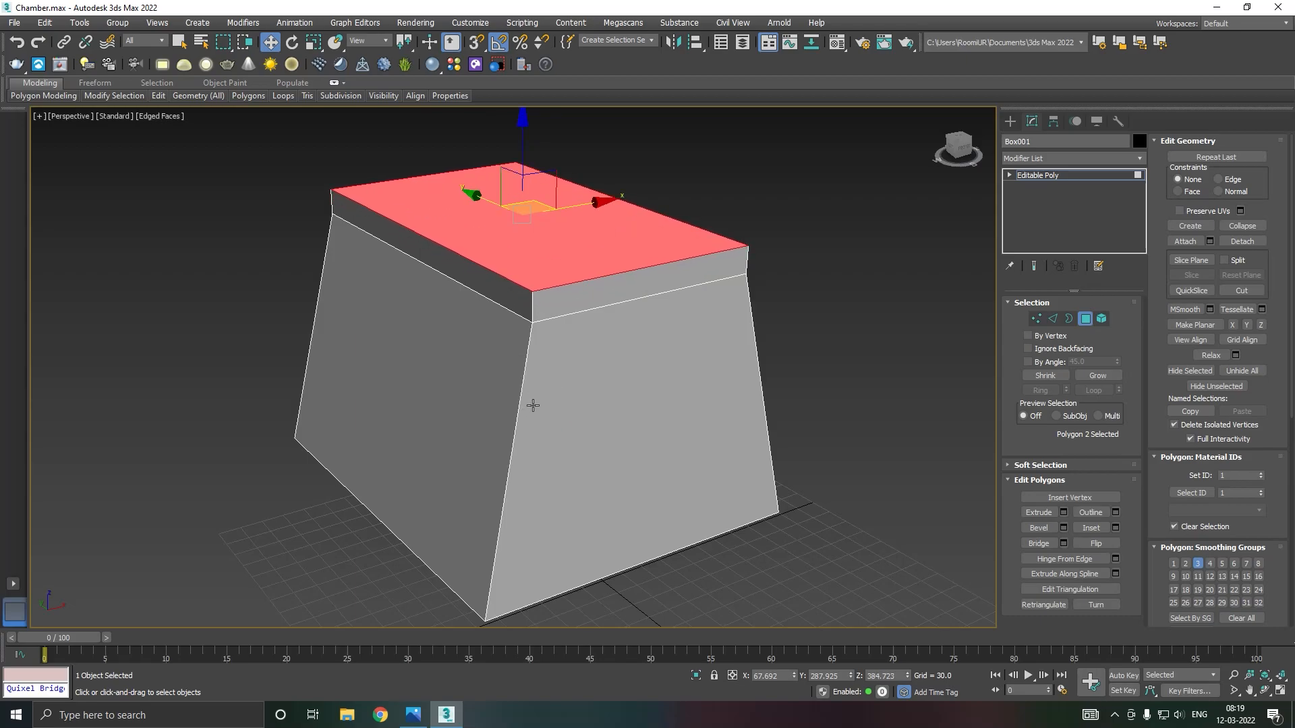
pyautogui.moveTo(531, 405); pyautogui.dragTo(543, 468, button='middle')
pyautogui.scroll(2, 534, 367)
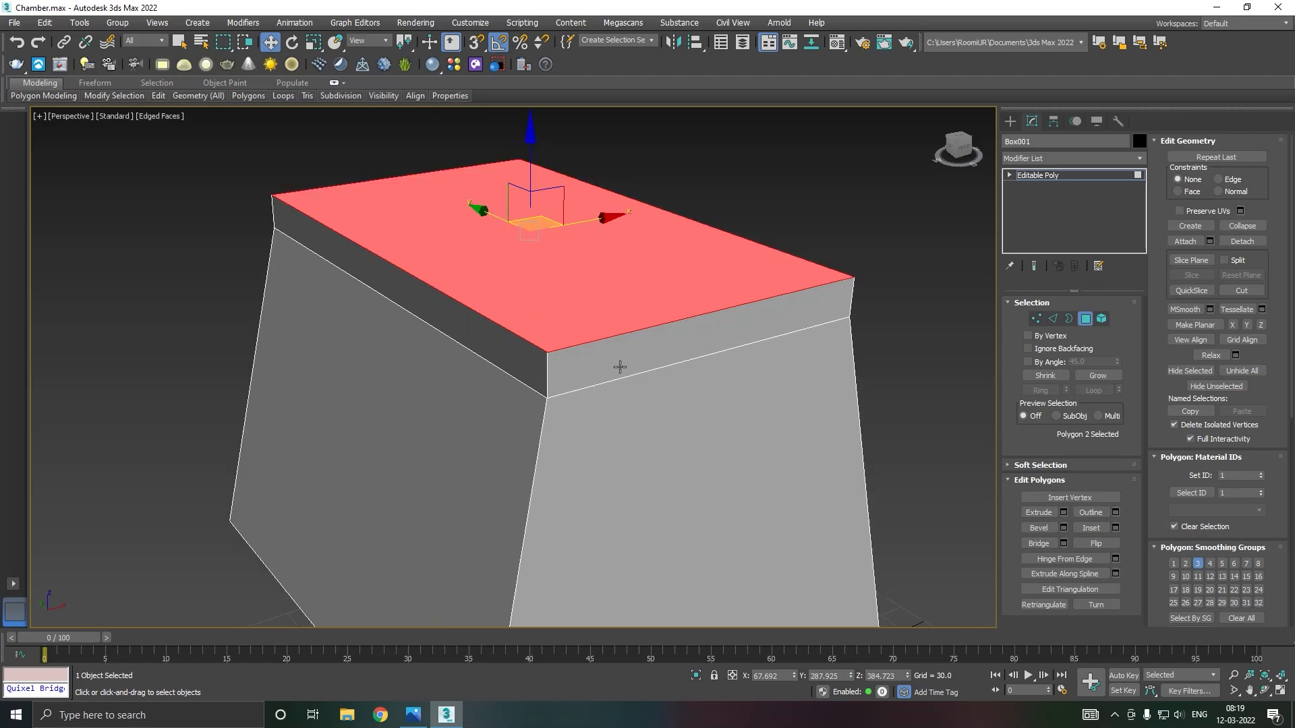
pyautogui.click(1052, 319)
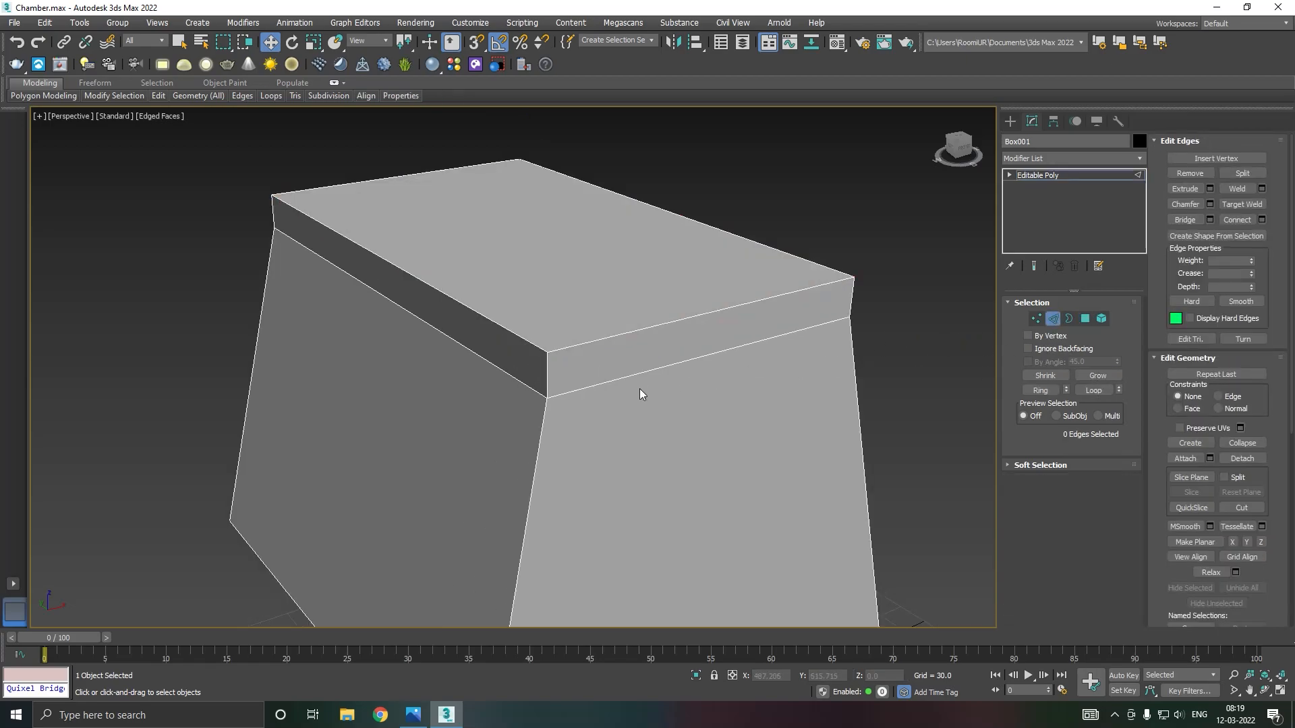
pyautogui.click(1083, 318)
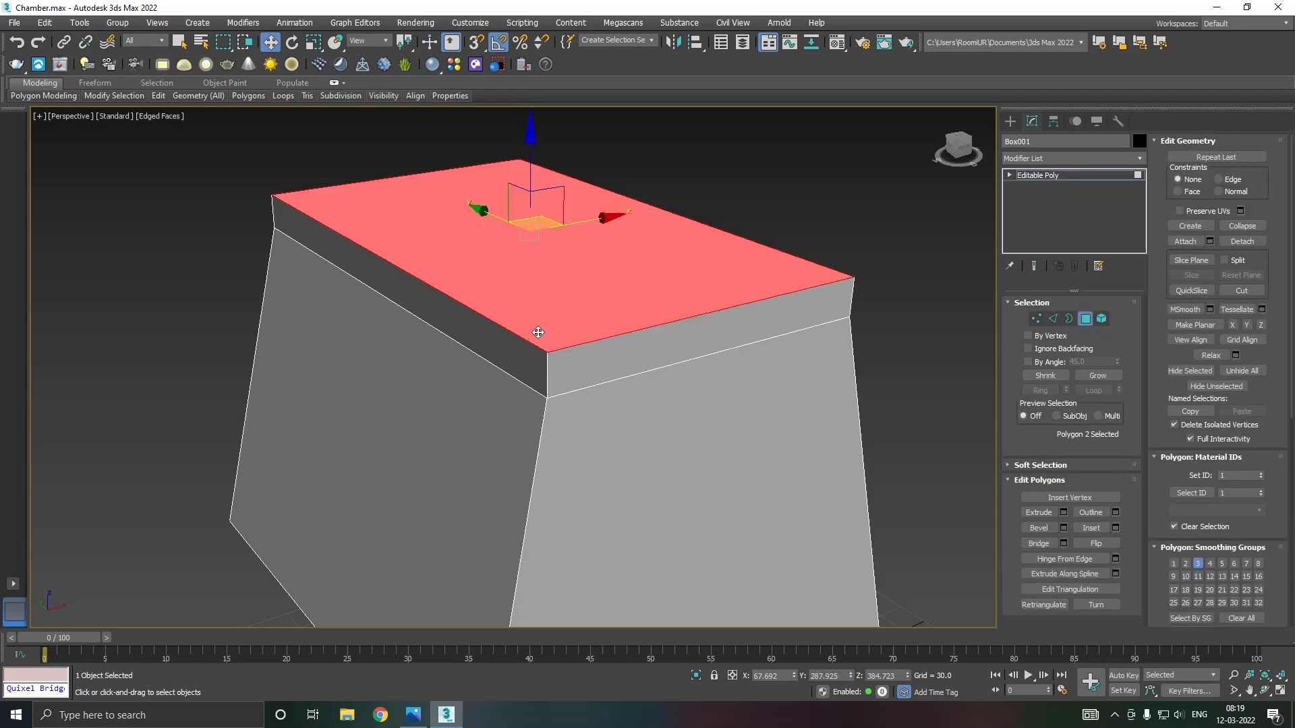
# Step: Raise the top polygon to a Z position of about 394 and extrude it upward by about 8.5
pyautogui.press('r')
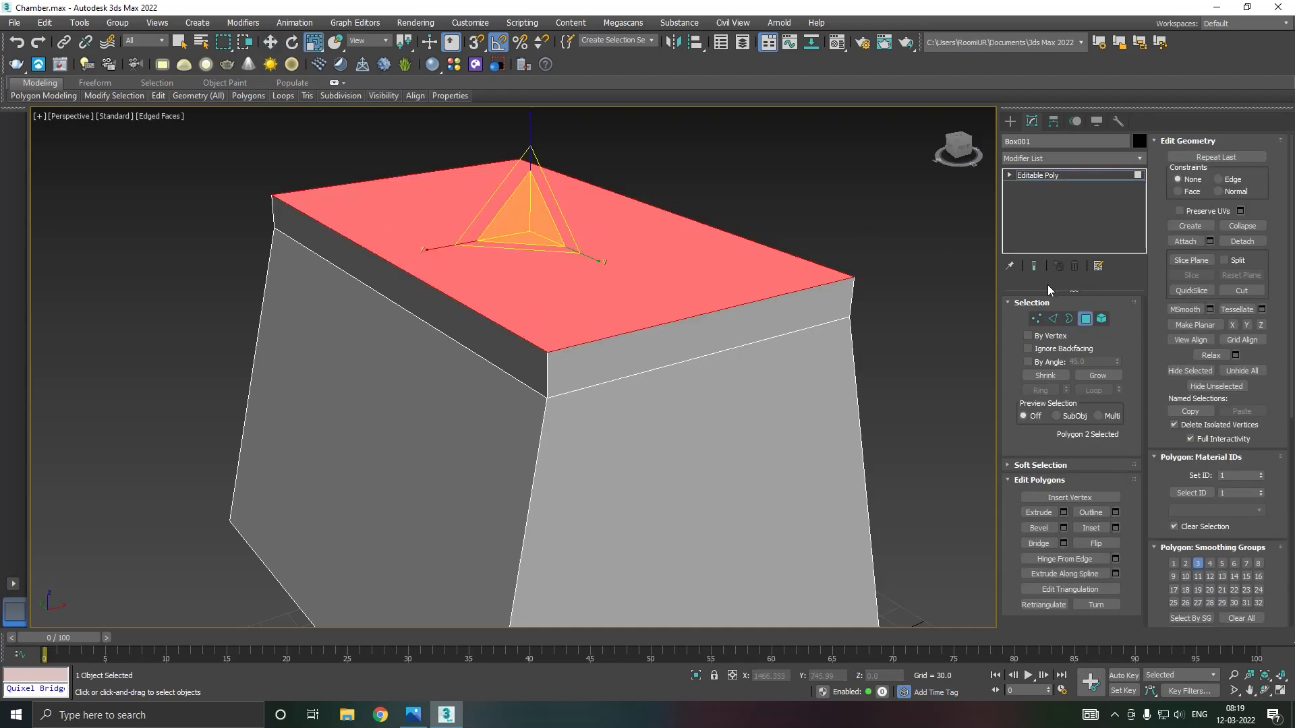
pyautogui.press('w')
pyautogui.moveTo(528, 164)
pyautogui.mouseDown()
pyautogui.moveTo(528, 140)
pyautogui.moveTo(531, 157)
pyautogui.mouseUp()
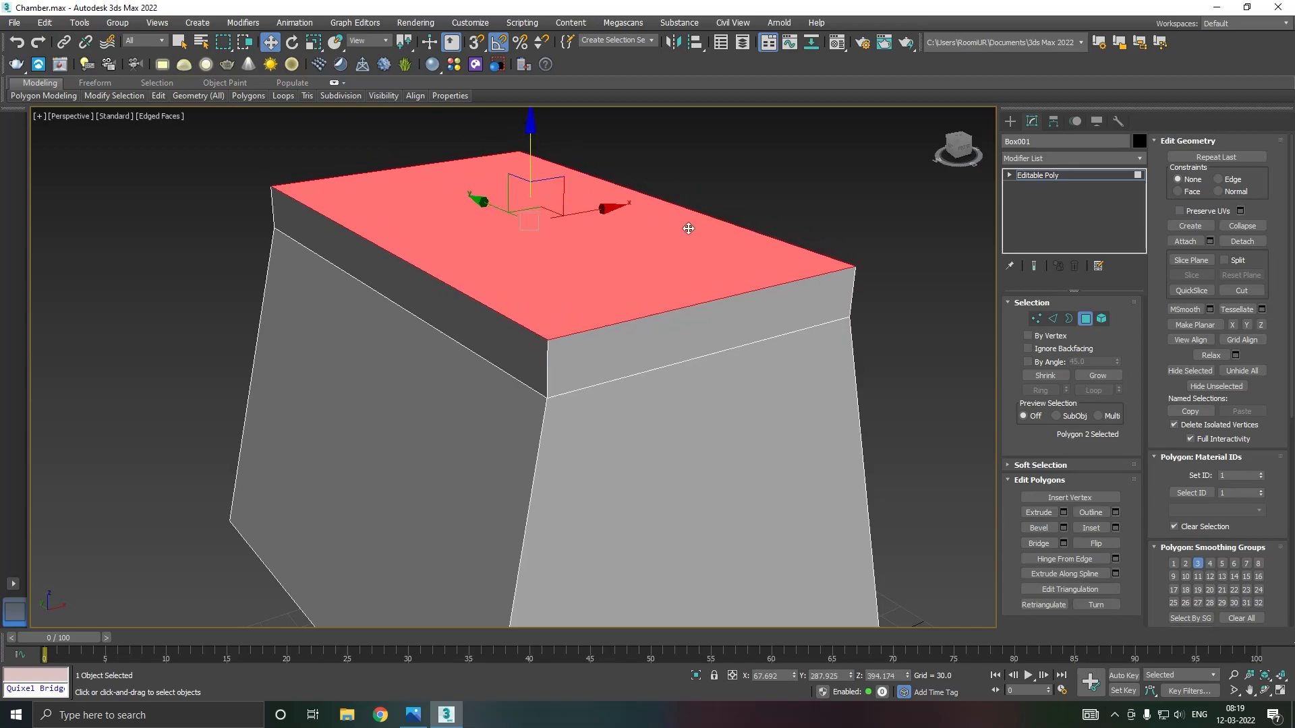
pyautogui.click(1064, 512)
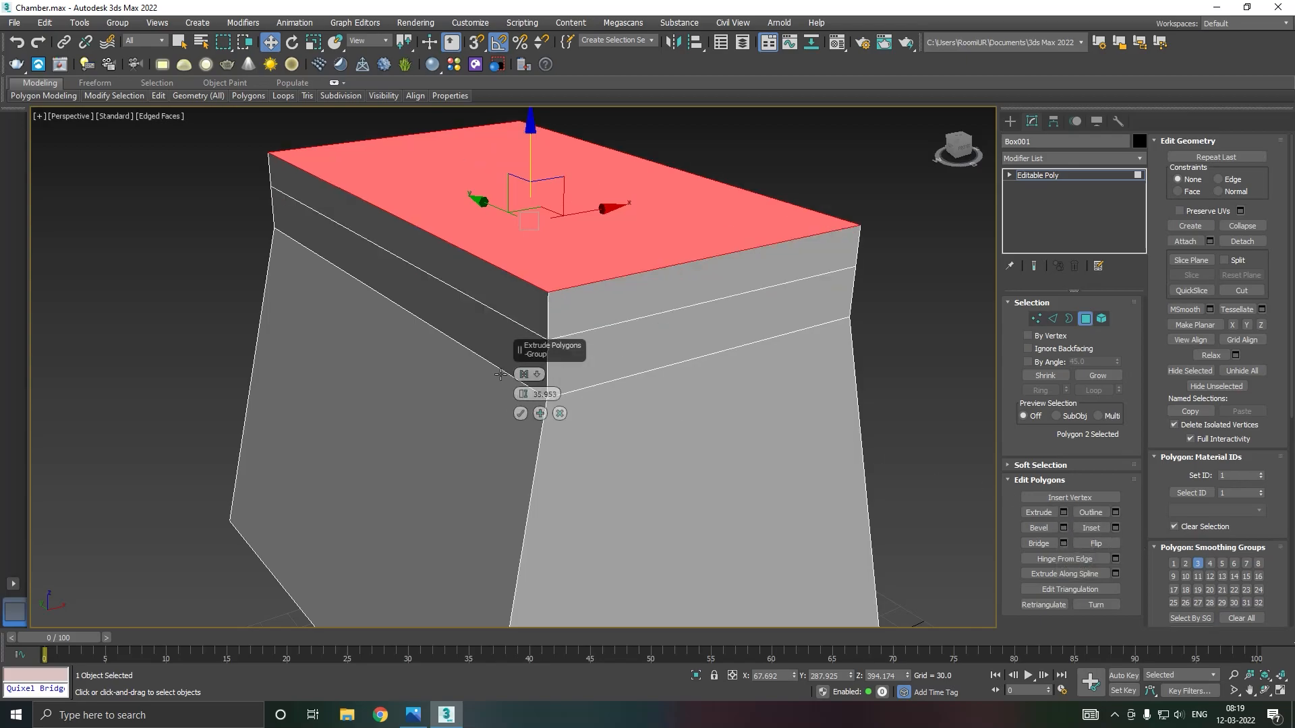
pyautogui.moveTo(523, 394); pyautogui.dragTo(557, 553)
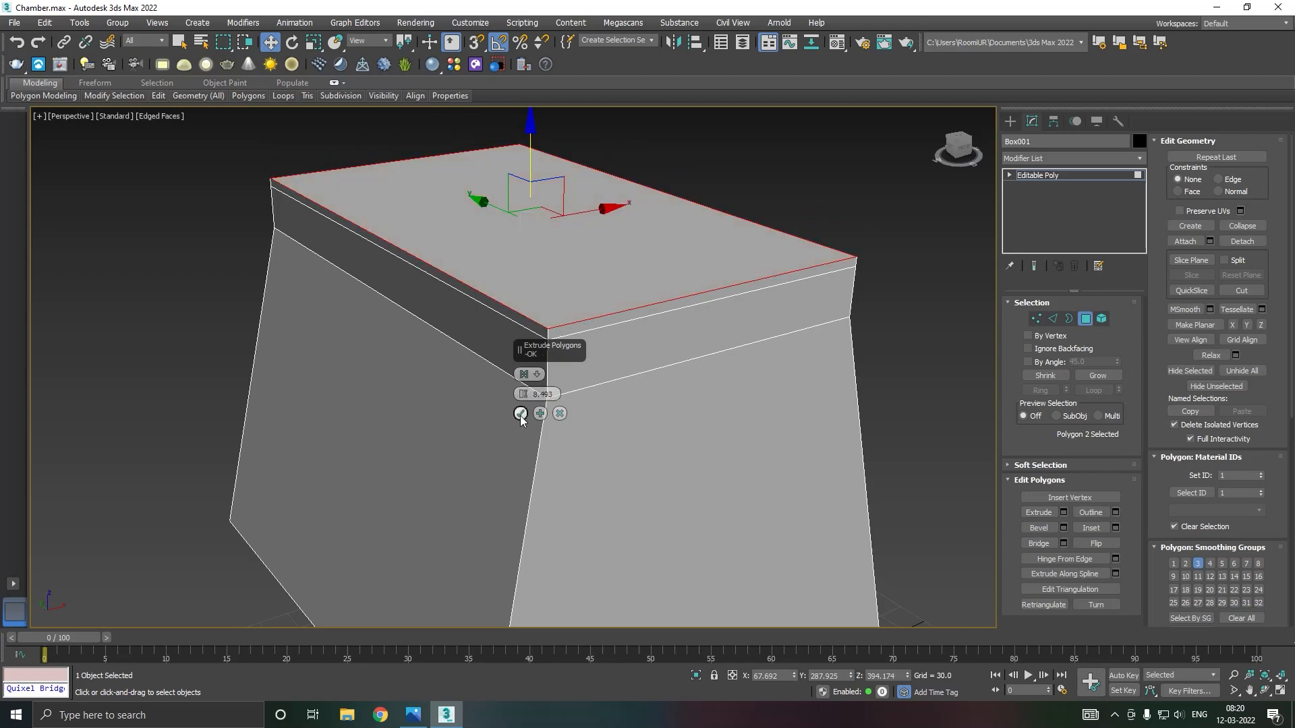
pyautogui.click(520, 413)
# Step: Insert a horizontal edge loop with SwiftLoop around the middle of the band beneath the thin top slab
pyautogui.click(1051, 318)
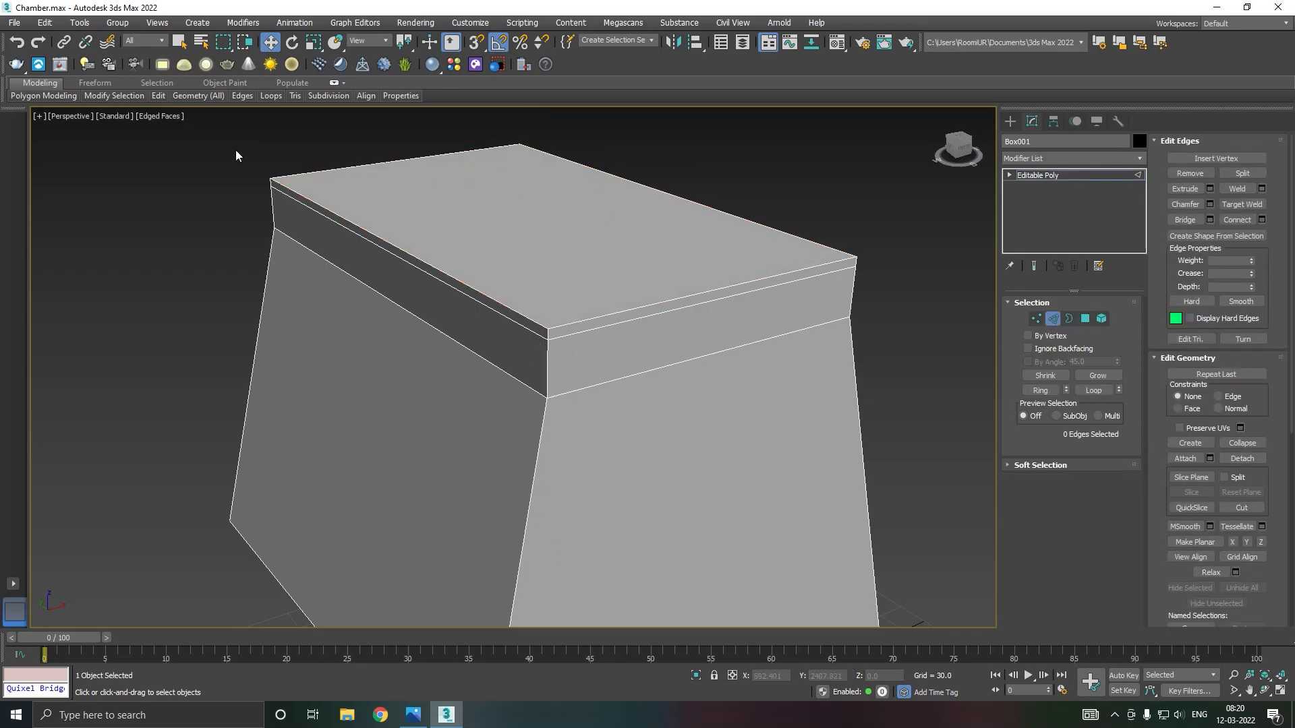
pyautogui.moveTo(159, 96)
pyautogui.click(278, 132)
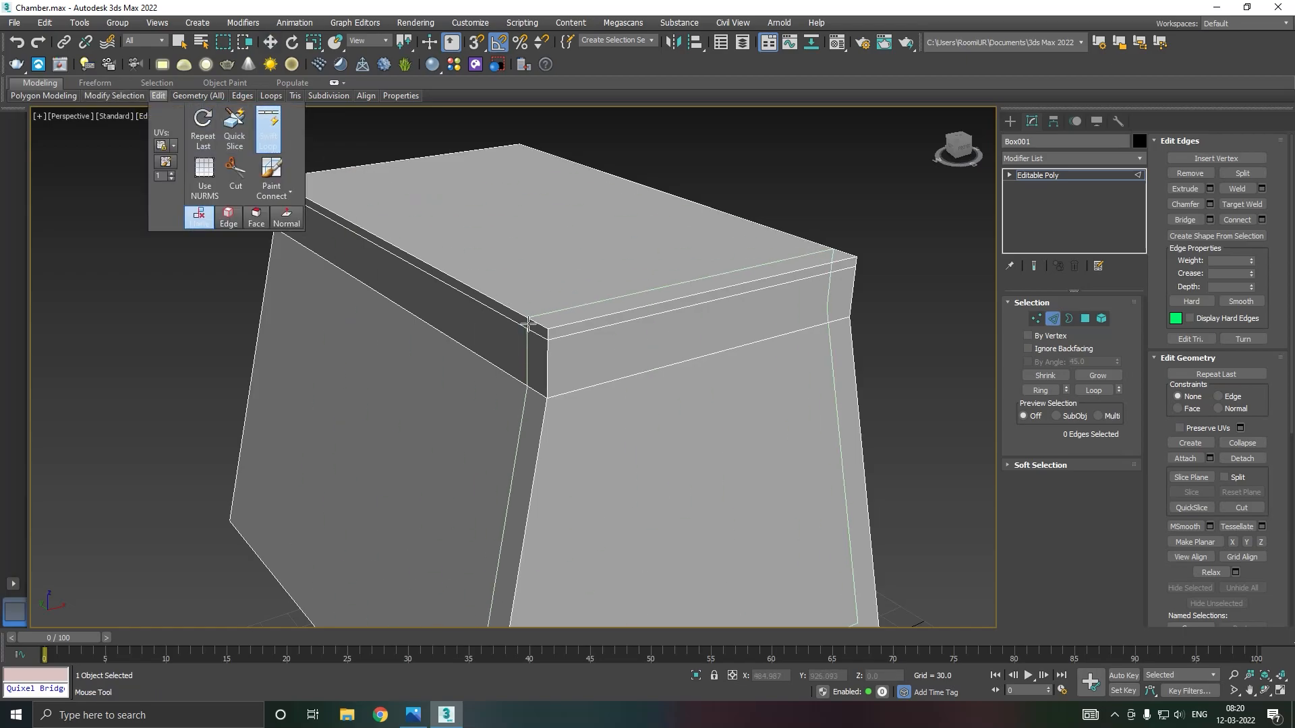
pyautogui.click(549, 370)
pyautogui.rightClick(553, 371)
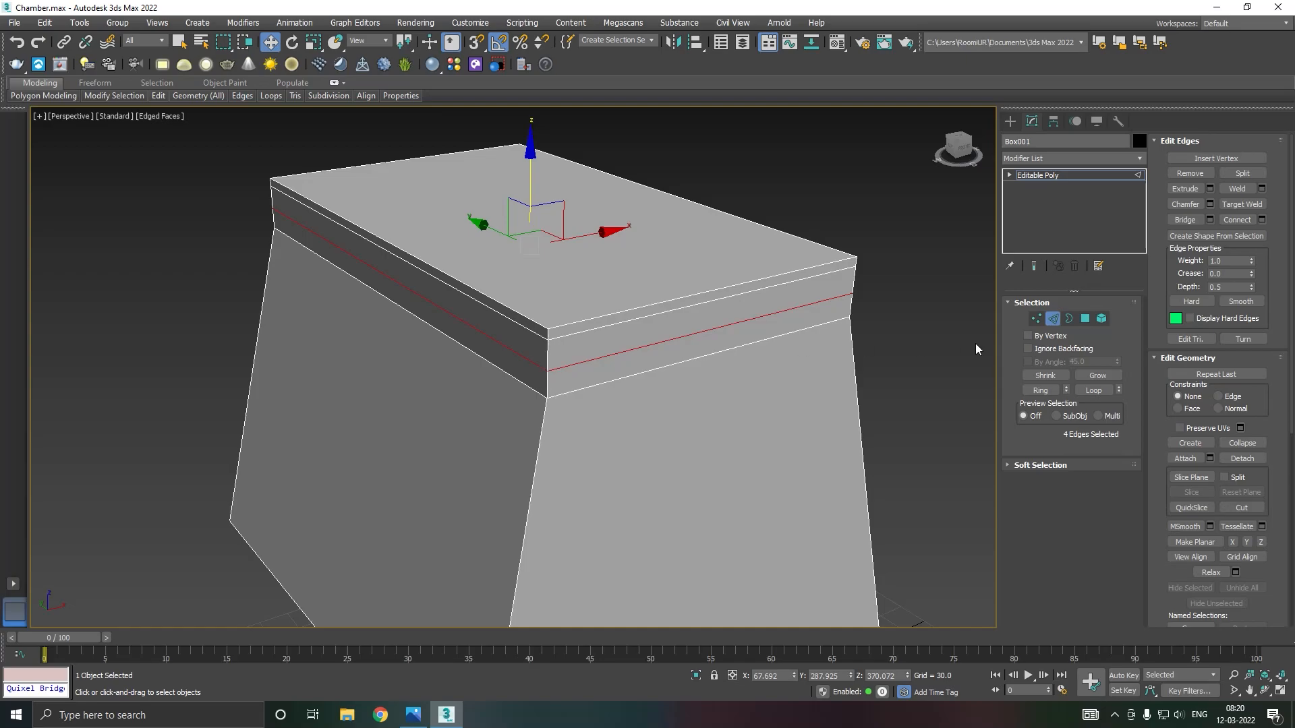
# Step: Scale the new edge loop inward uniformly to form a groove around the rim
pyautogui.press('r')
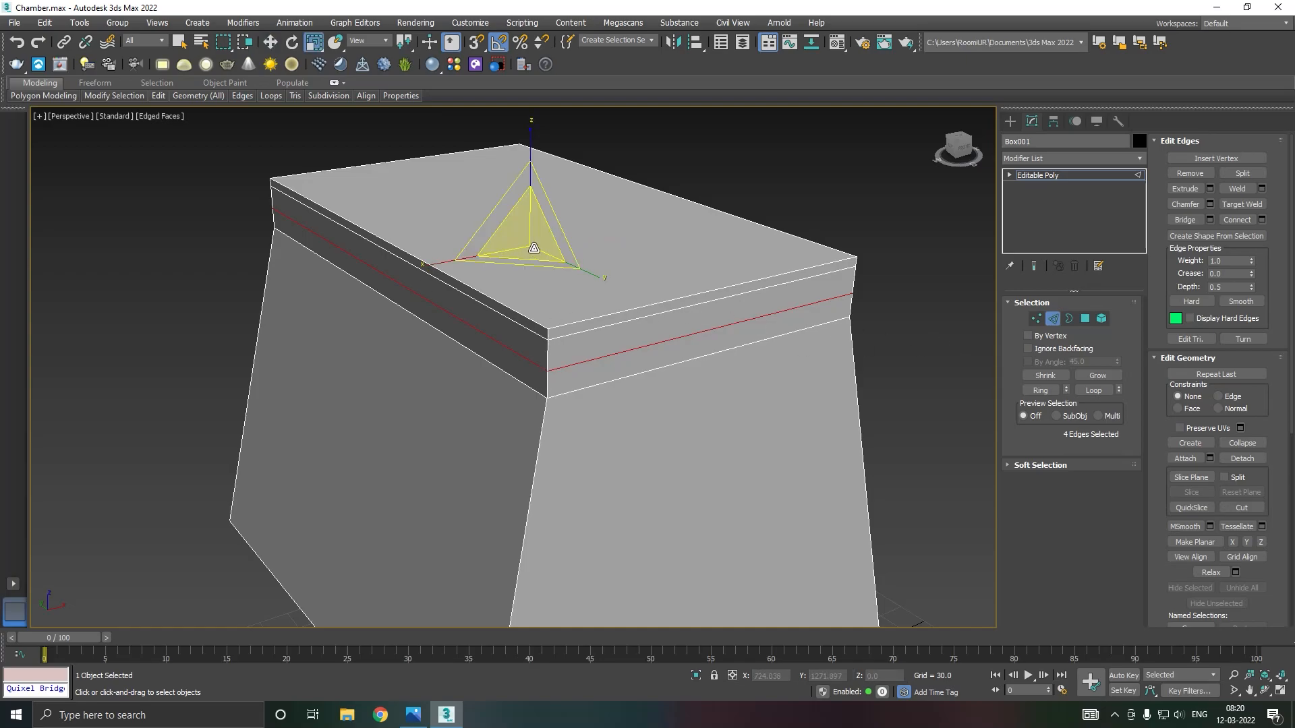
pyautogui.moveTo(524, 241); pyautogui.dragTo(530, 244)
pyautogui.press('w')
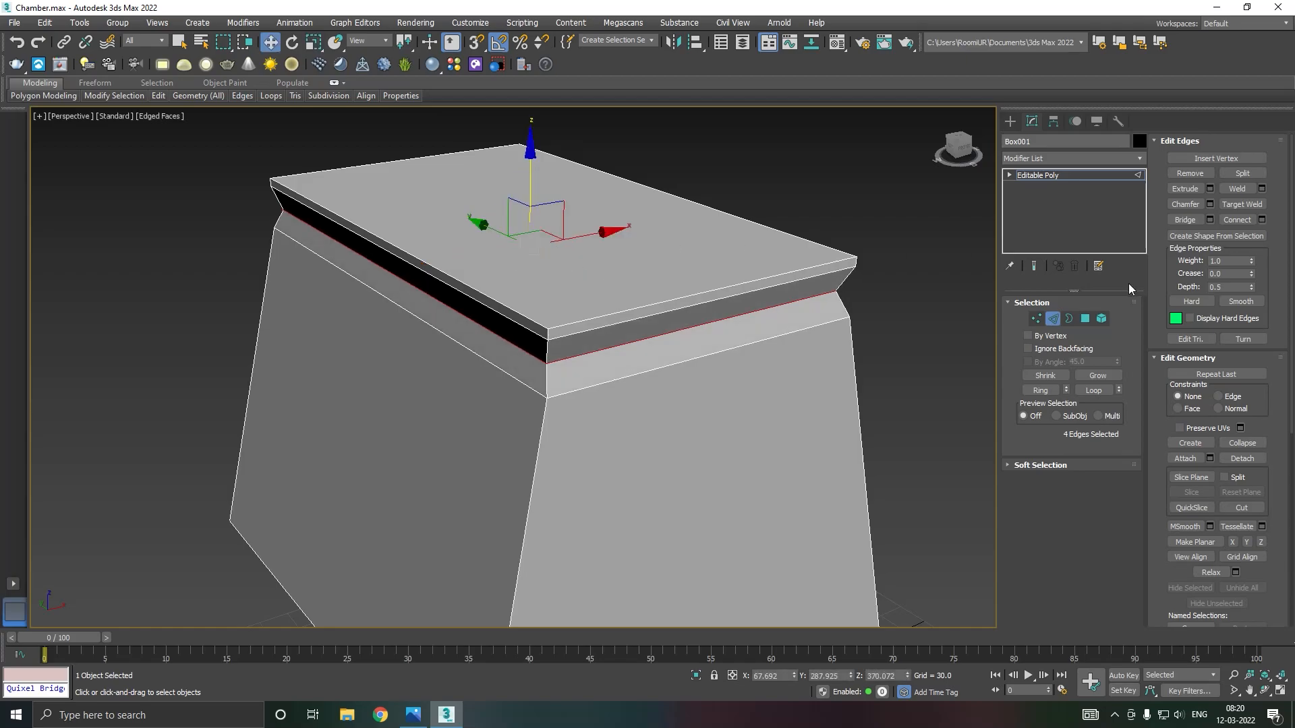
# Step: Chamfer the groove's edge loop by about 14.25 with 2 segments to give the rim a curved profile
pyautogui.hotkey('ctrl', 'shift', 'c')
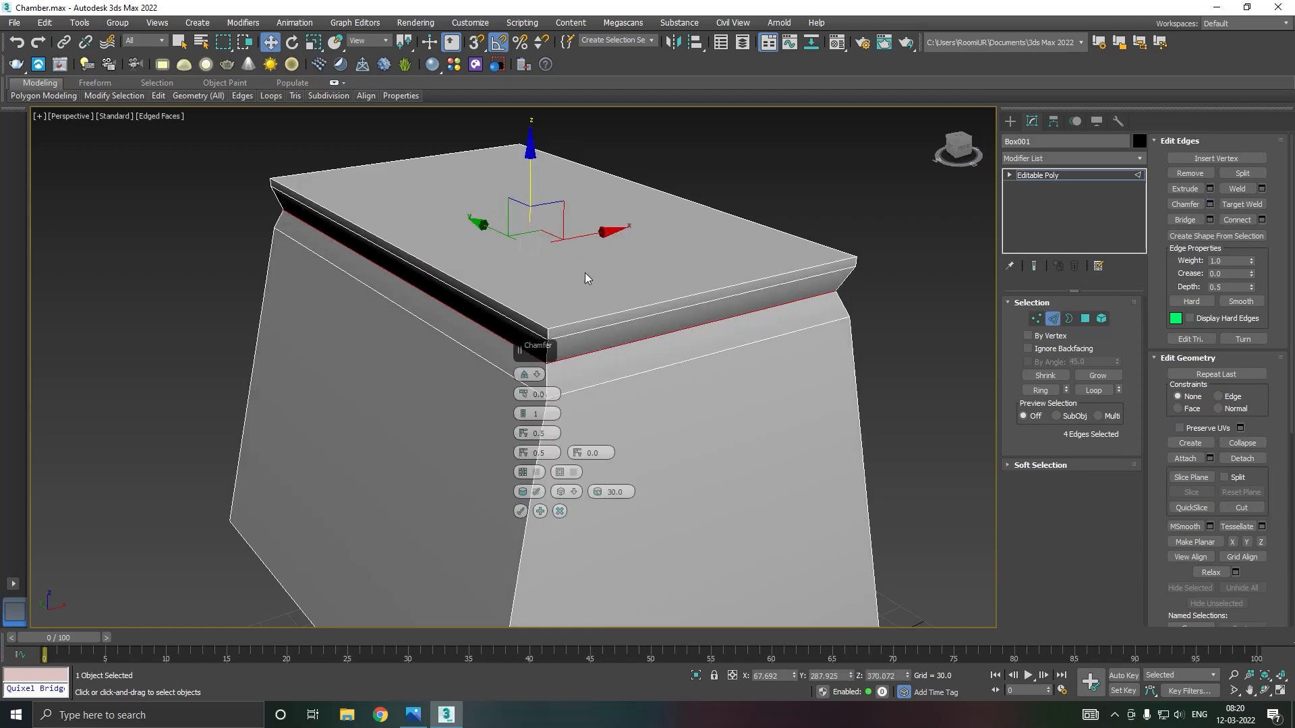
pyautogui.moveTo(520, 398); pyautogui.dragTo(480, 309)
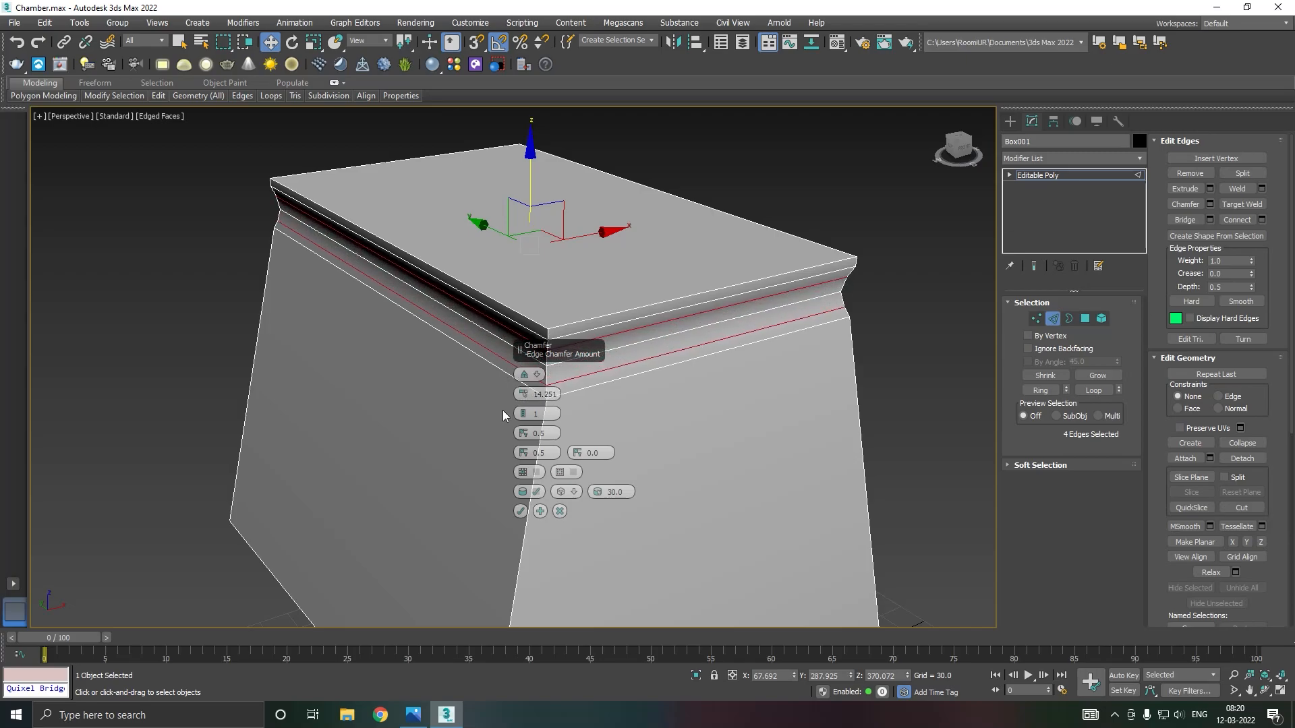
pyautogui.click(523, 414)
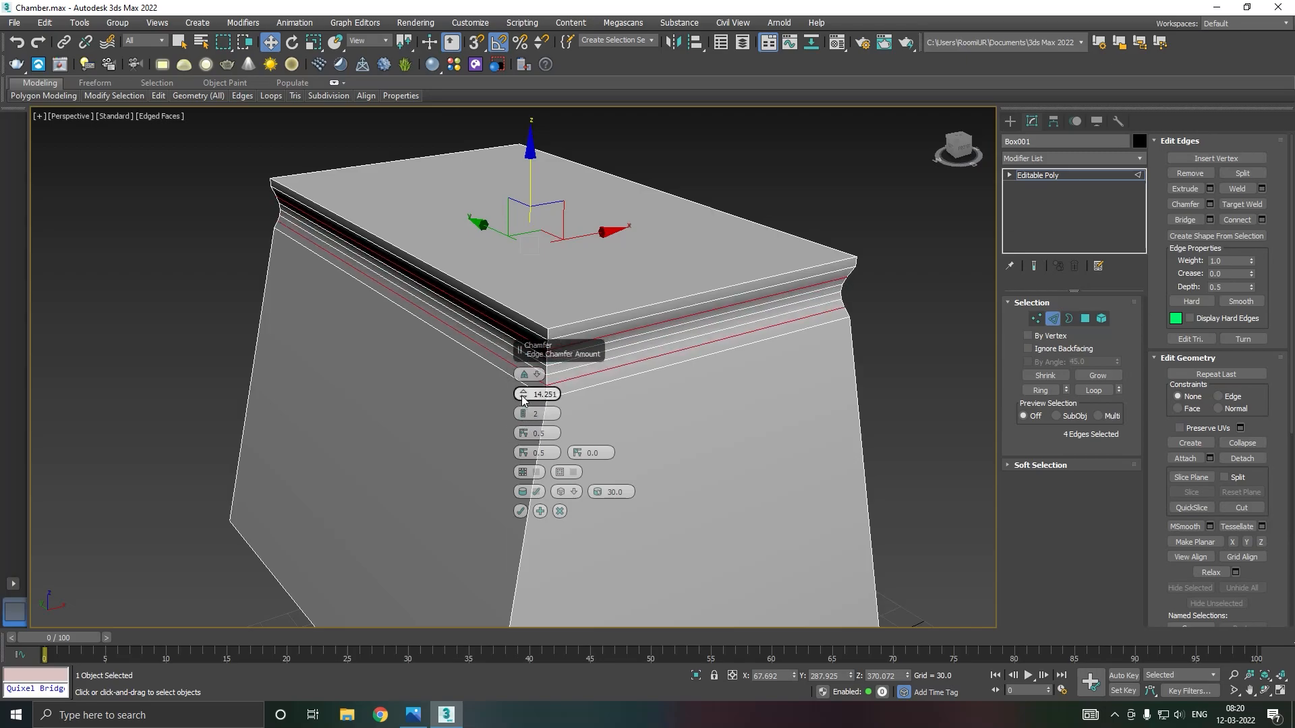
pyautogui.moveTo(538, 351); pyautogui.dragTo(453, 342)
pyautogui.moveTo(596, 347)
pyautogui.keyDown('alt'); pyautogui.mouseDown(button='middle')
pyautogui.moveTo(609, 339)
pyautogui.moveTo(583, 337)
pyautogui.moveTo(601, 335)
pyautogui.mouseUp(button='middle'); pyautogui.keyUp('alt')
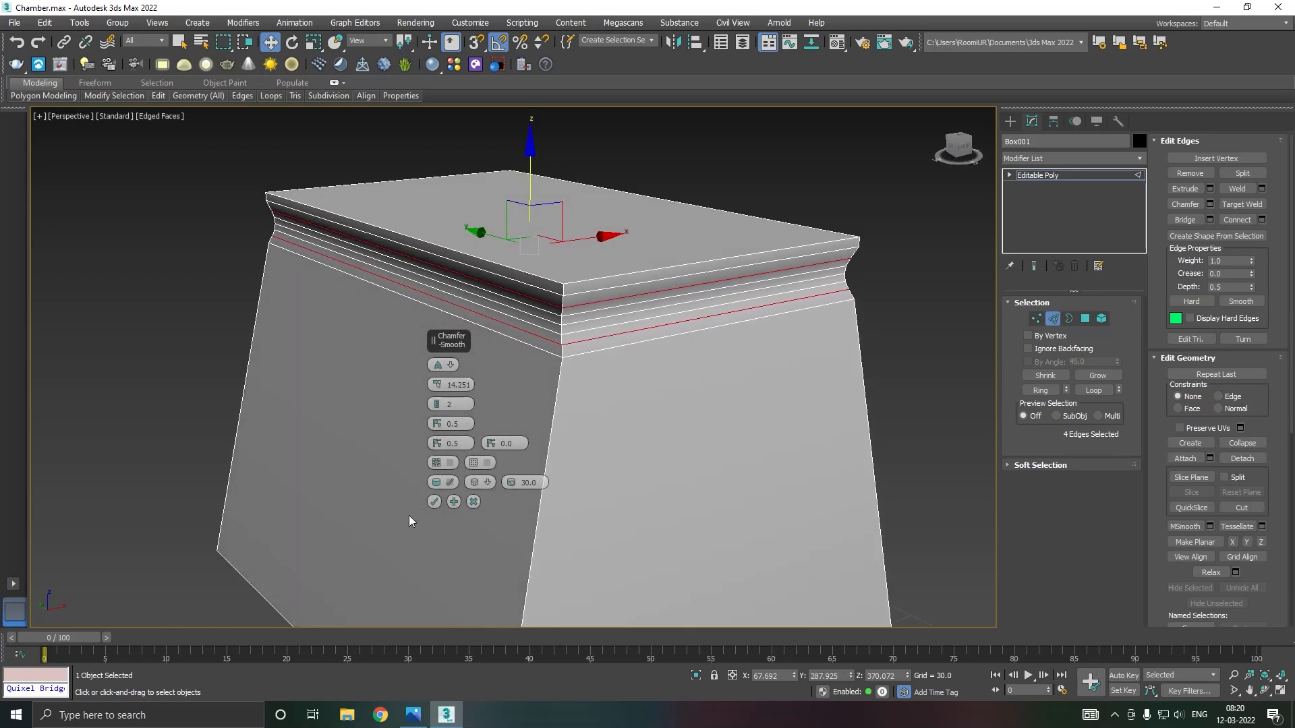
pyautogui.click(435, 502)
# Step: Inset the chamber's top polygon by about 17.9
pyautogui.keyDown('alt'); pyautogui.moveTo(471, 471); pyautogui.dragTo(556, 463, button='middle'); pyautogui.keyUp('alt')
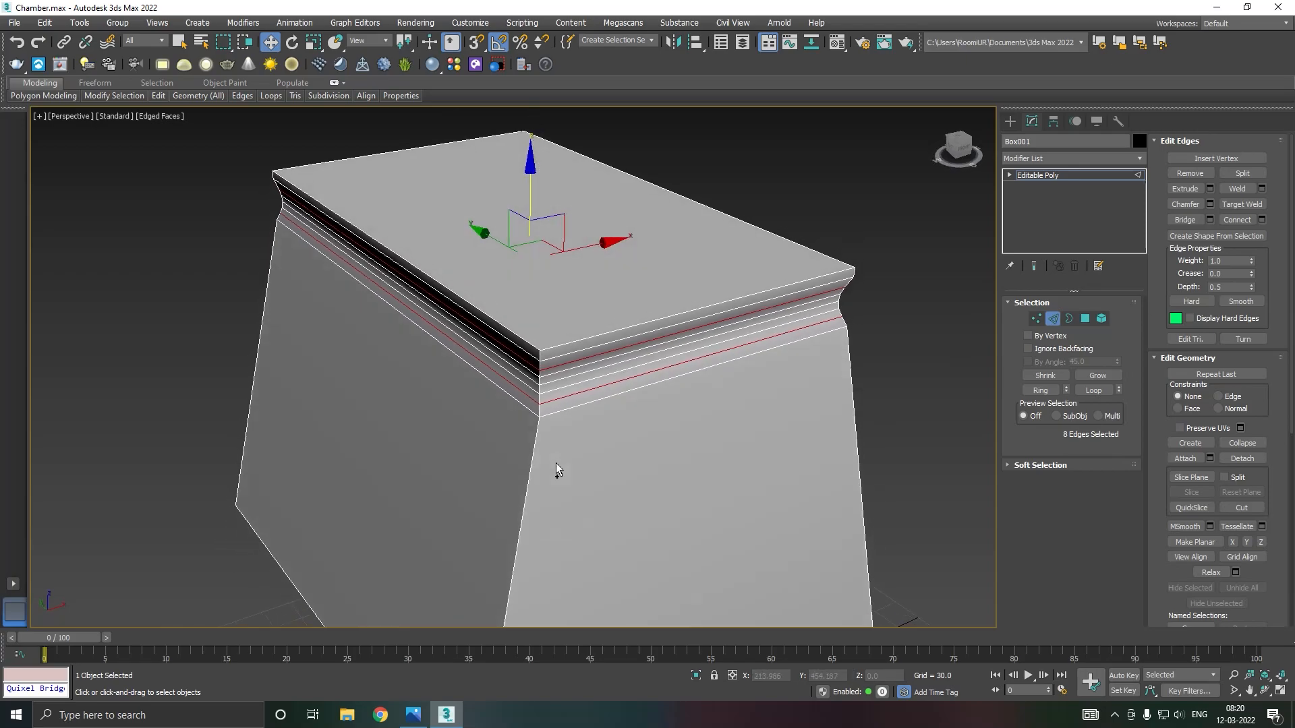
pyautogui.click(1085, 318)
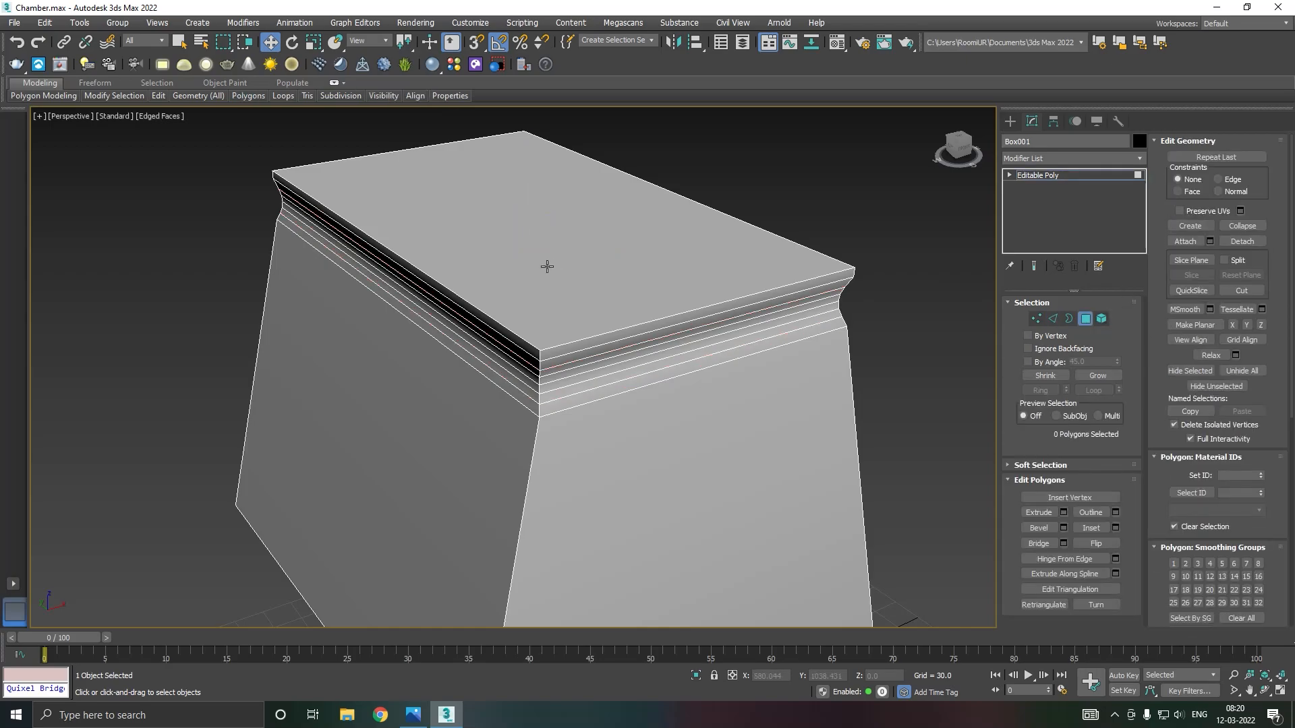
pyautogui.click(570, 276)
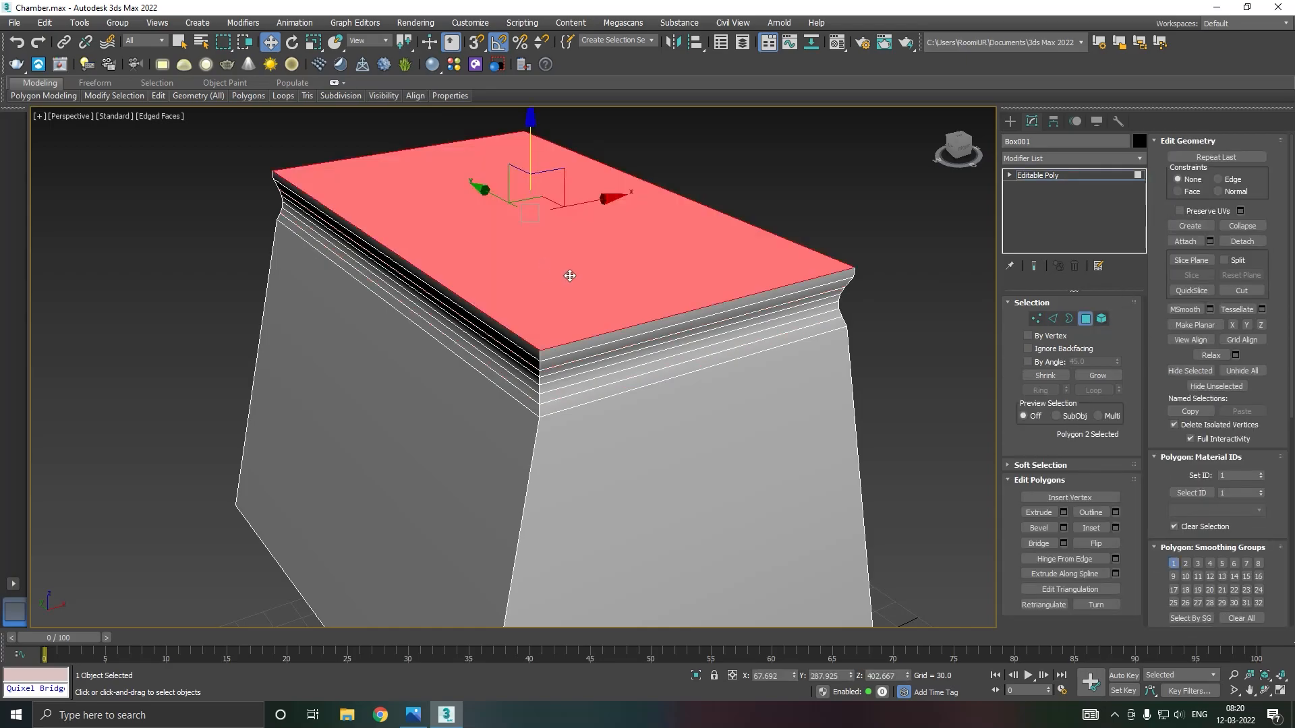
pyautogui.click(1115, 528)
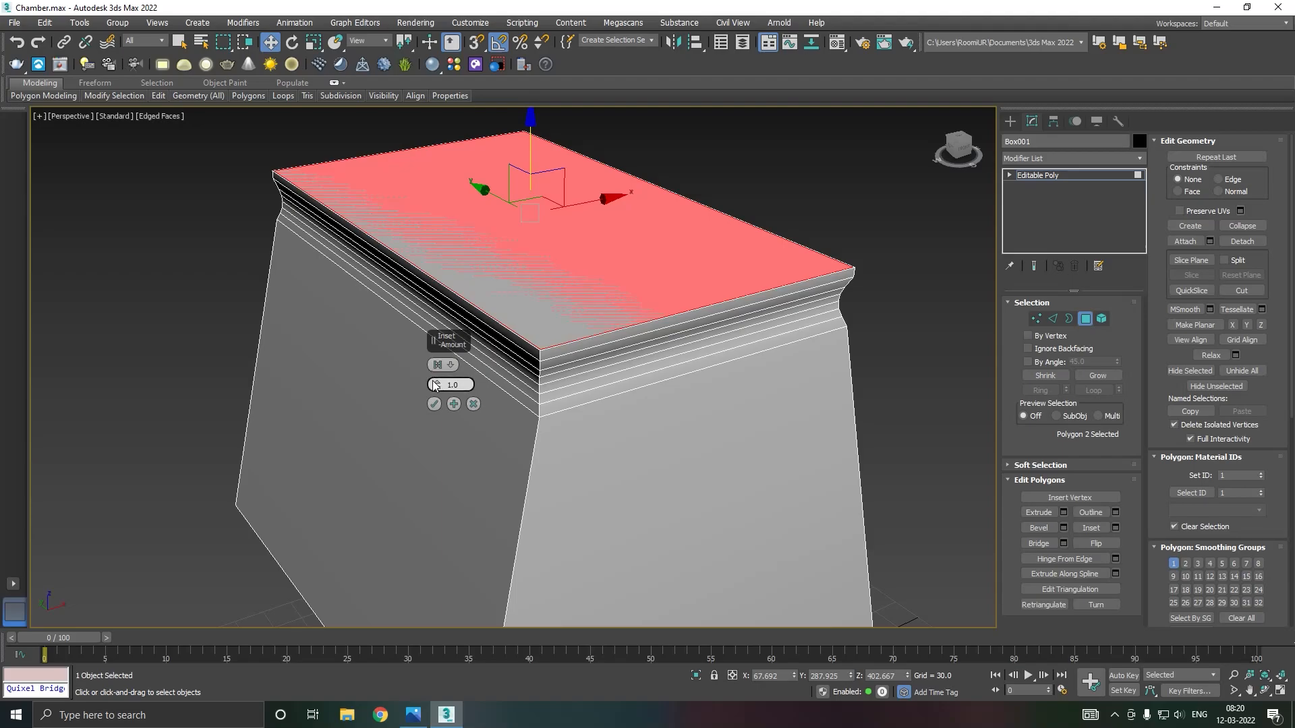
pyautogui.moveTo(434, 384); pyautogui.dragTo(423, 296)
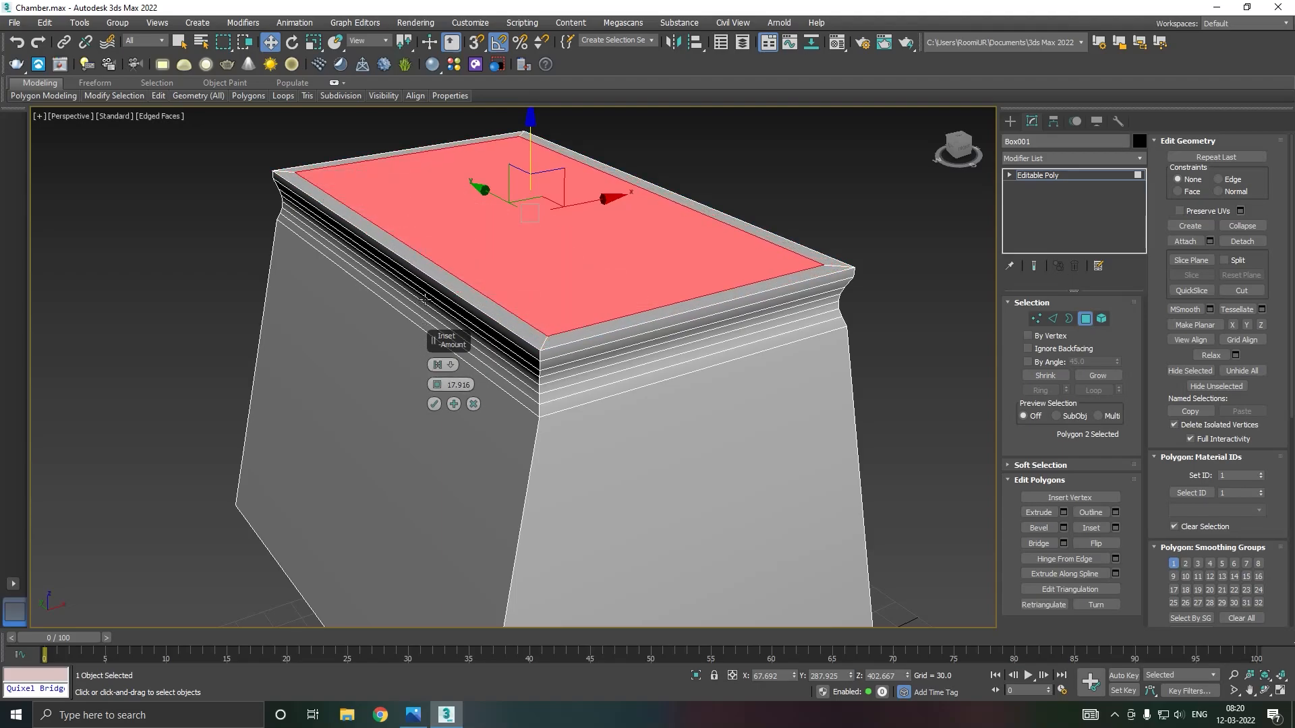
pyautogui.click(434, 405)
# Step: Sink the inset top polygon by extruding it about -5.4
pyautogui.click(1063, 512)
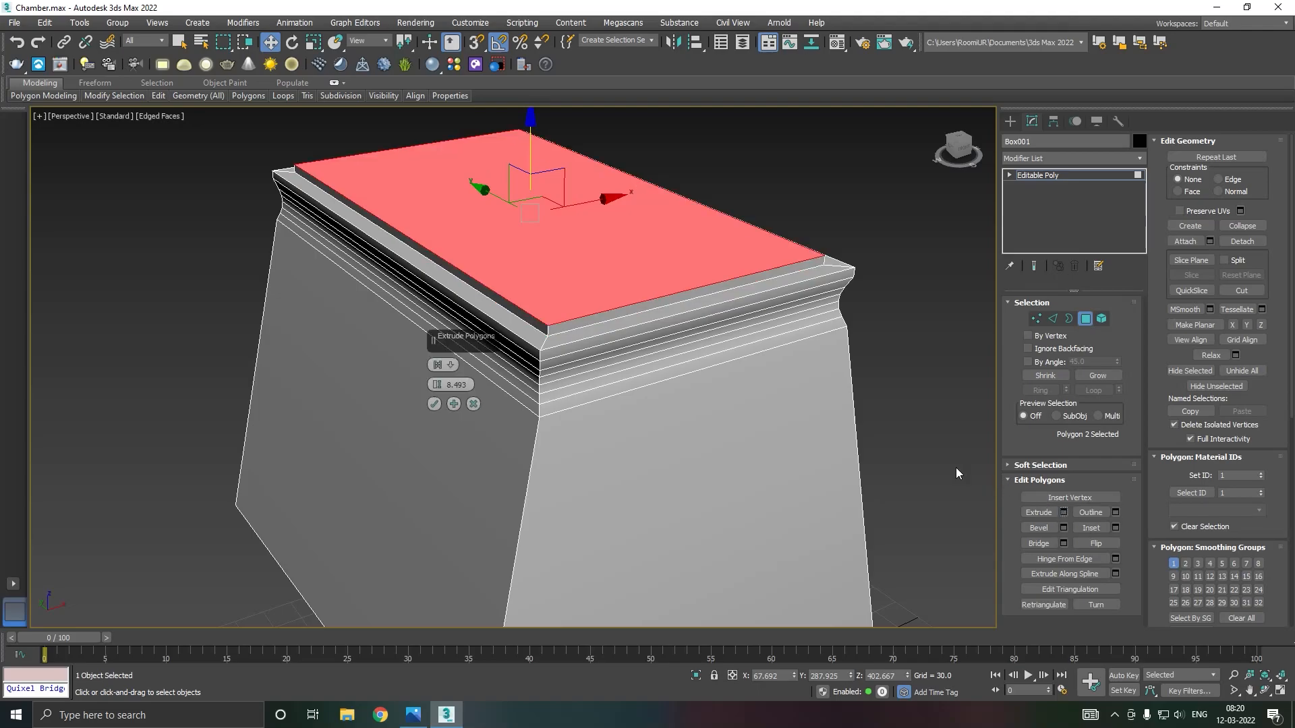
pyautogui.moveTo(435, 386)
pyautogui.mouseDown()
pyautogui.moveTo(456, 466)
pyautogui.moveTo(433, 396)
pyautogui.mouseUp()
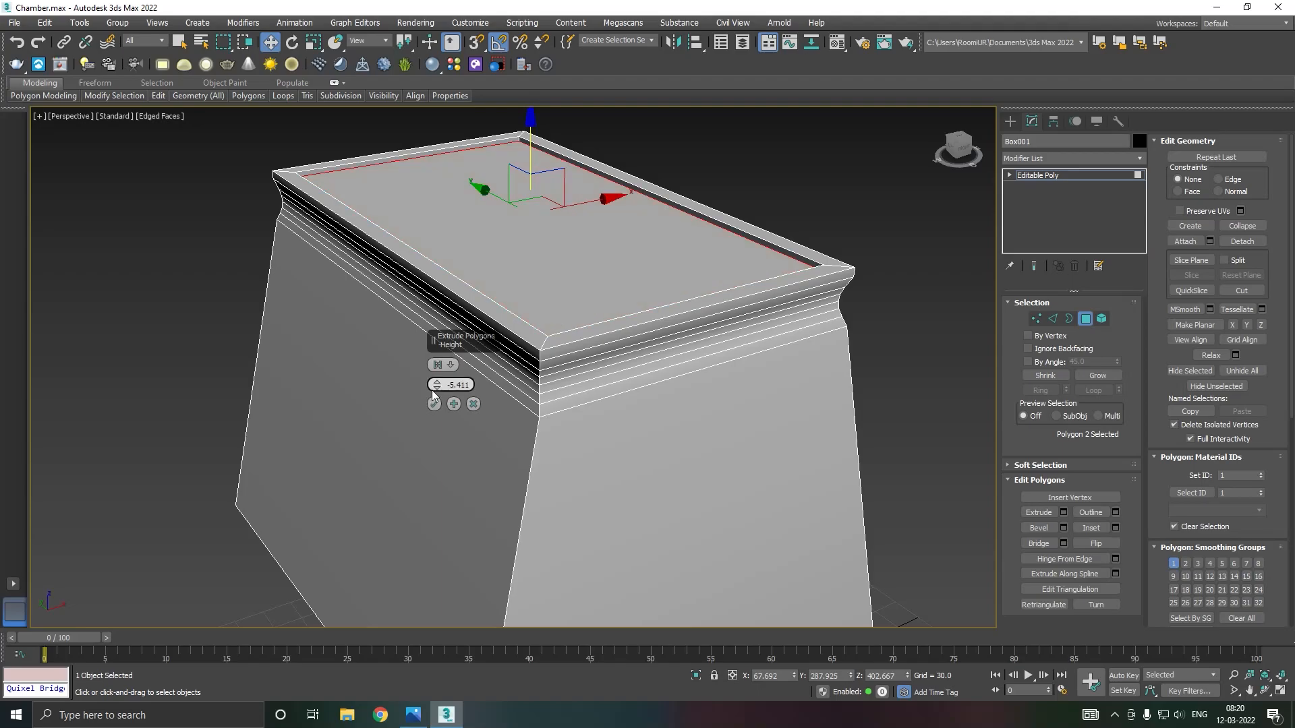
pyautogui.click(435, 404)
pyautogui.scroll(-2, 555, 366)
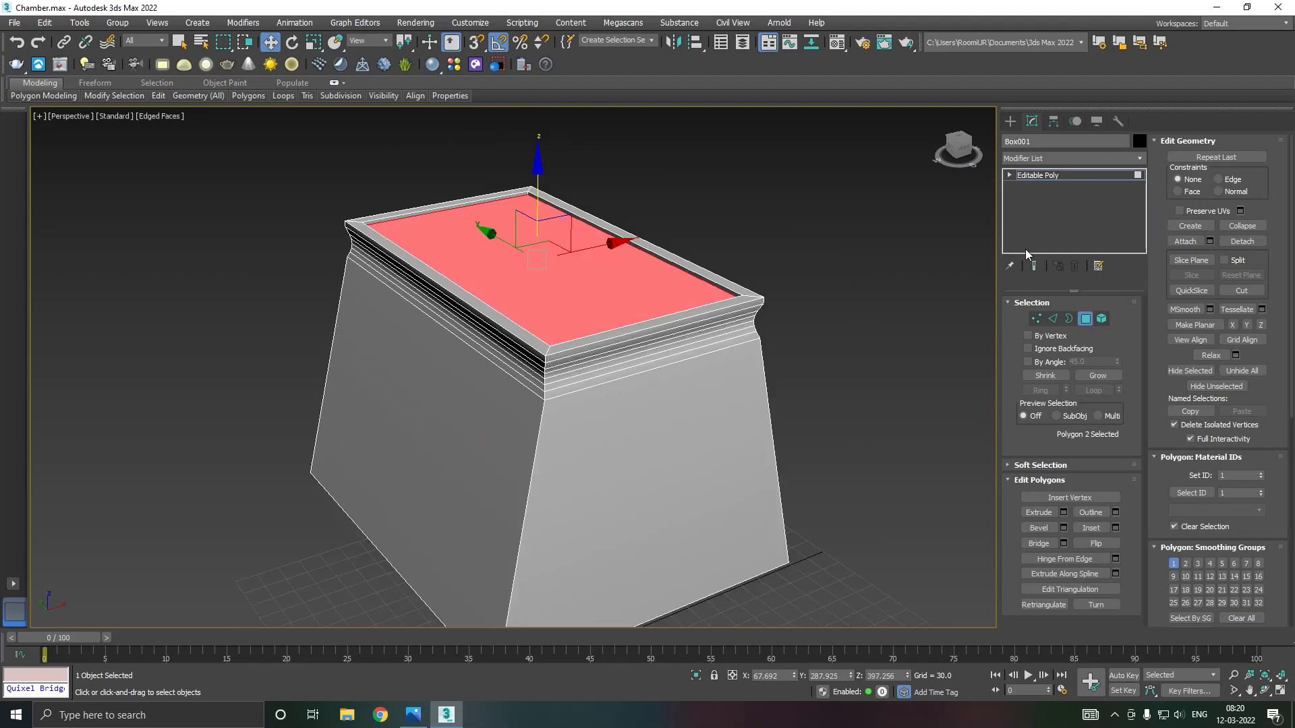
pyautogui.keyDown('alt'); pyautogui.moveTo(864, 254); pyautogui.dragTo(724, 287, button='middle'); pyautogui.keyUp('alt')
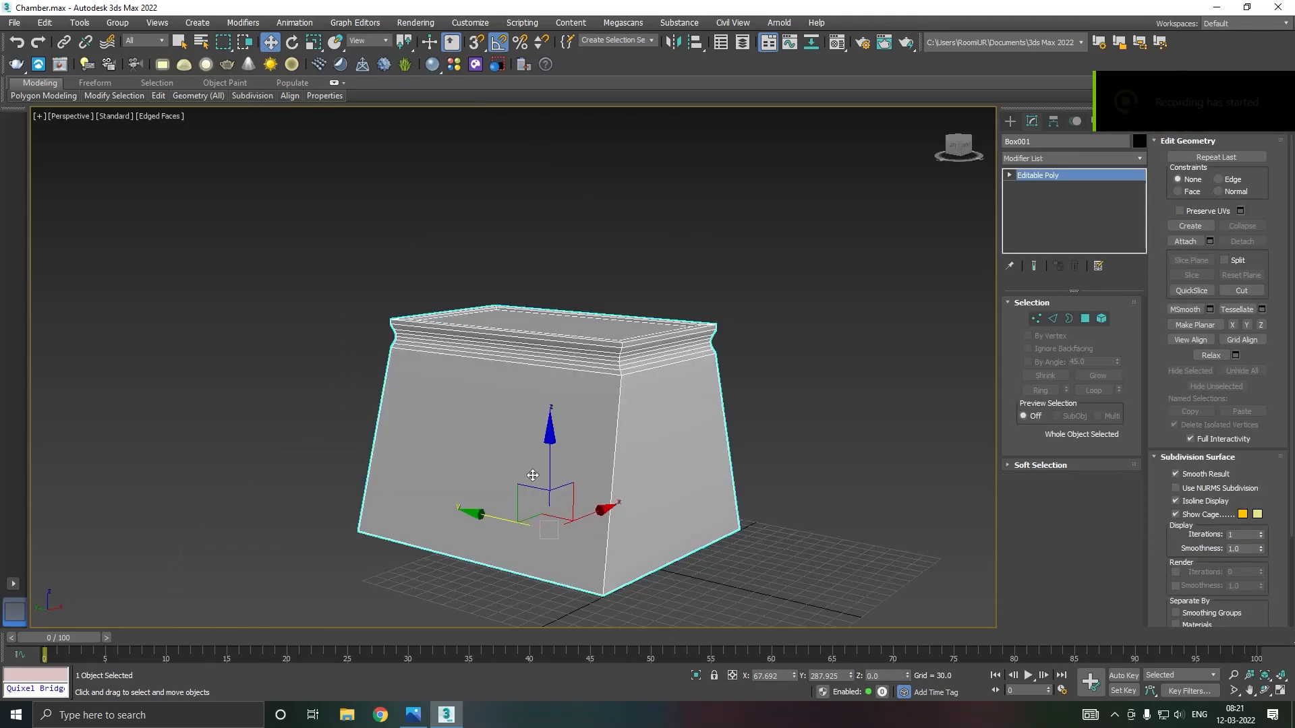
# Step: Scale the whole chamber uniformly to about 65% and lower it to a Z position of about -3.5
pyautogui.press('r')
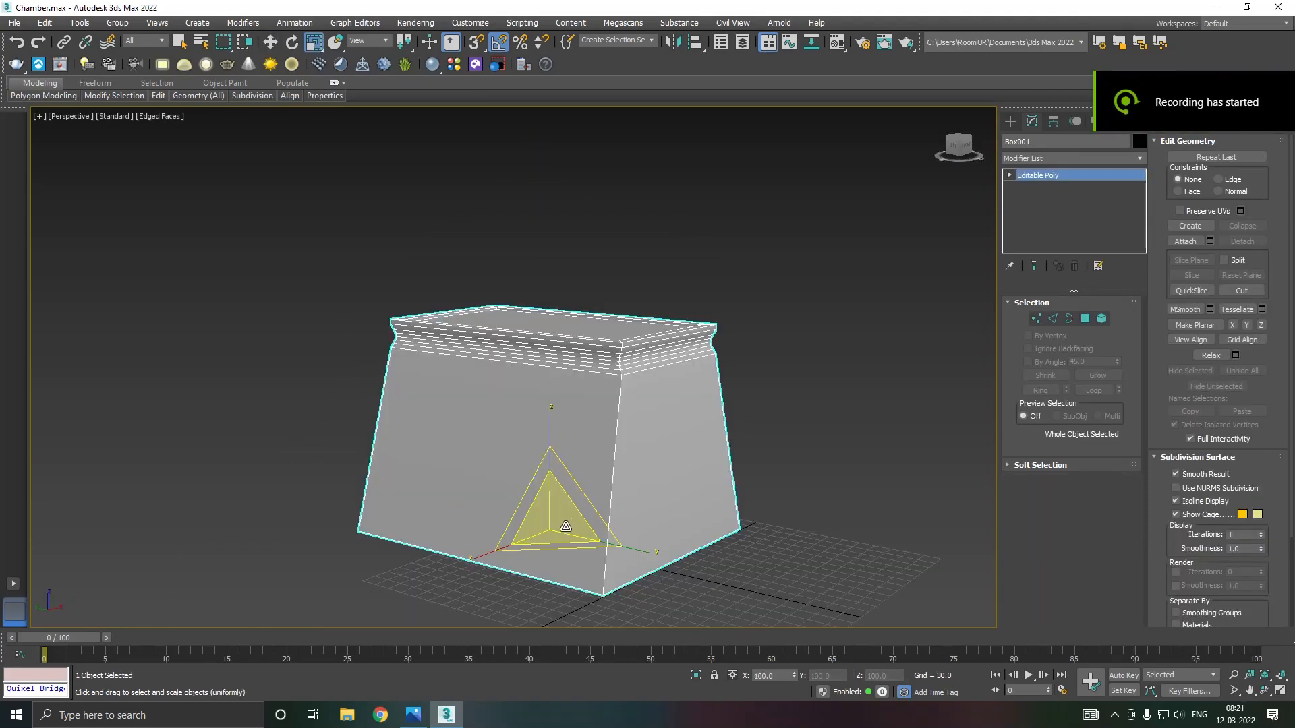
pyautogui.moveTo(550, 526); pyautogui.dragTo(576, 564)
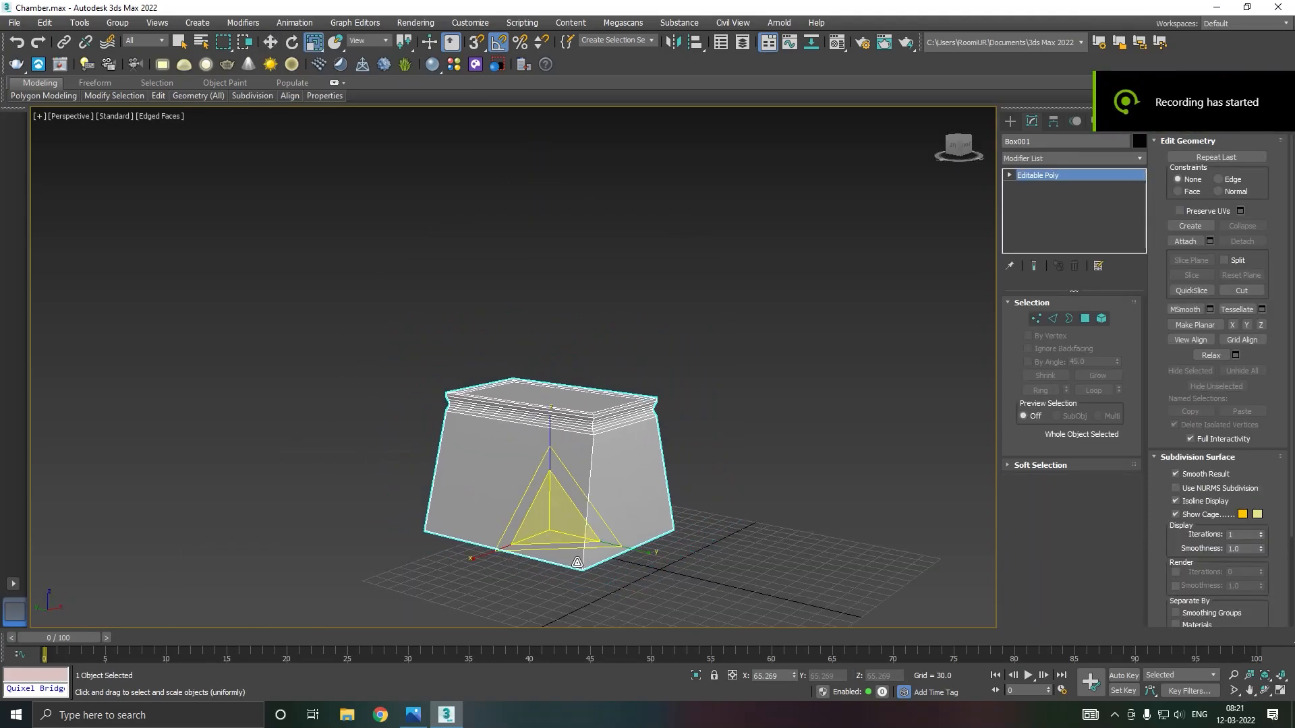
pyautogui.moveTo(576, 563); pyautogui.dragTo(587, 505, button='middle')
pyautogui.scroll(5, 584, 502)
pyautogui.press('w')
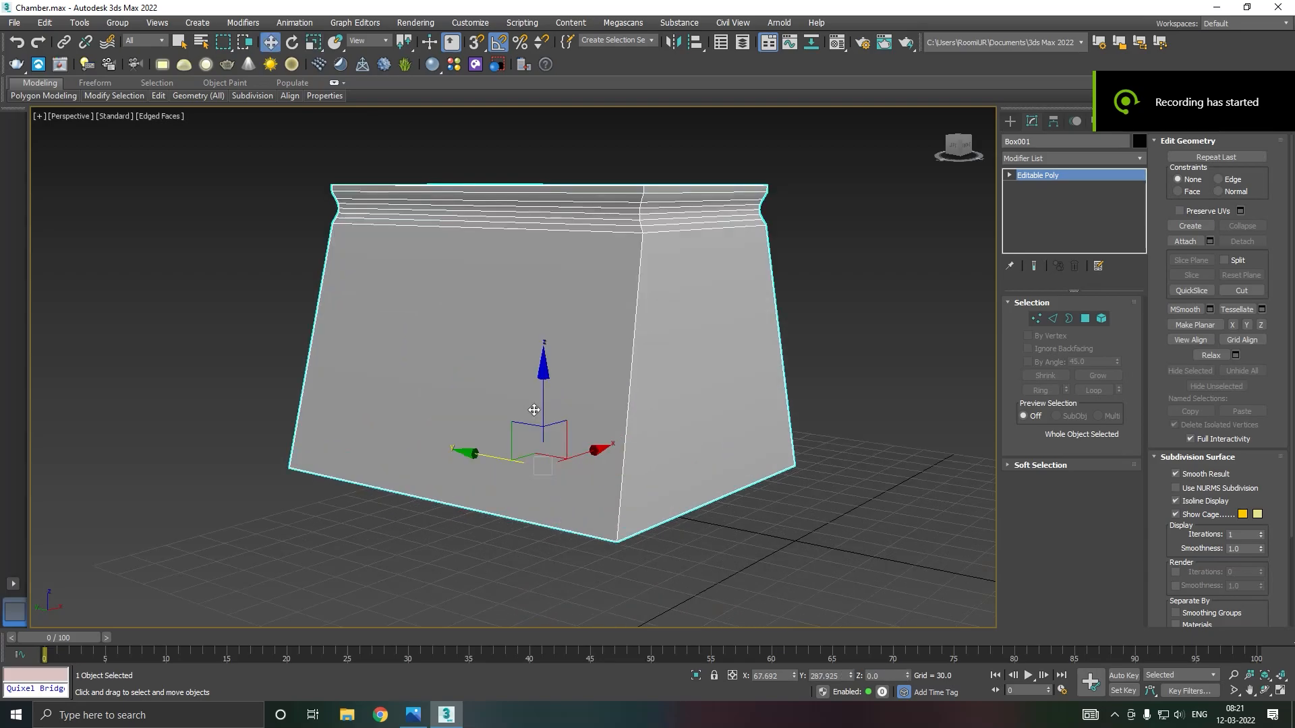
pyautogui.moveTo(541, 395); pyautogui.dragTo(547, 419)
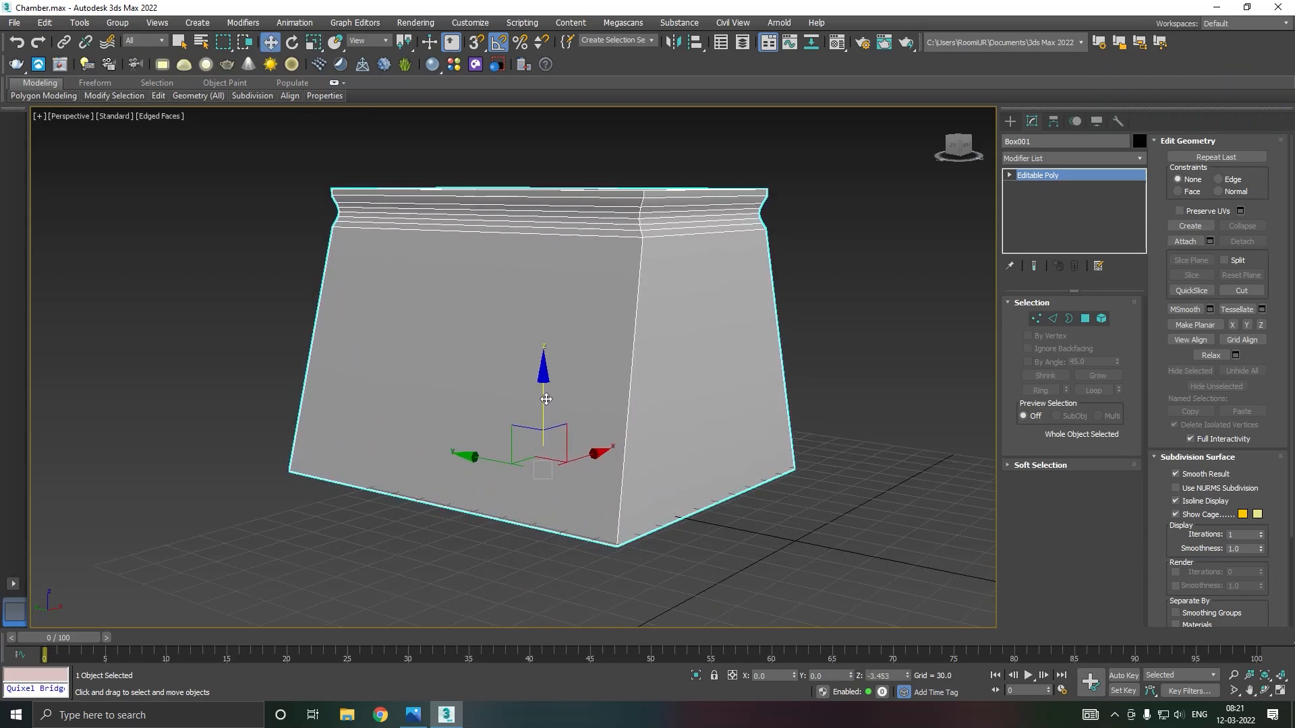
pyautogui.moveTo(547, 419)
pyautogui.keyDown('alt'); pyautogui.mouseDown(button='middle')
pyautogui.moveTo(598, 472)
pyautogui.moveTo(545, 435)
pyautogui.mouseUp(button='middle'); pyautogui.keyUp('alt')
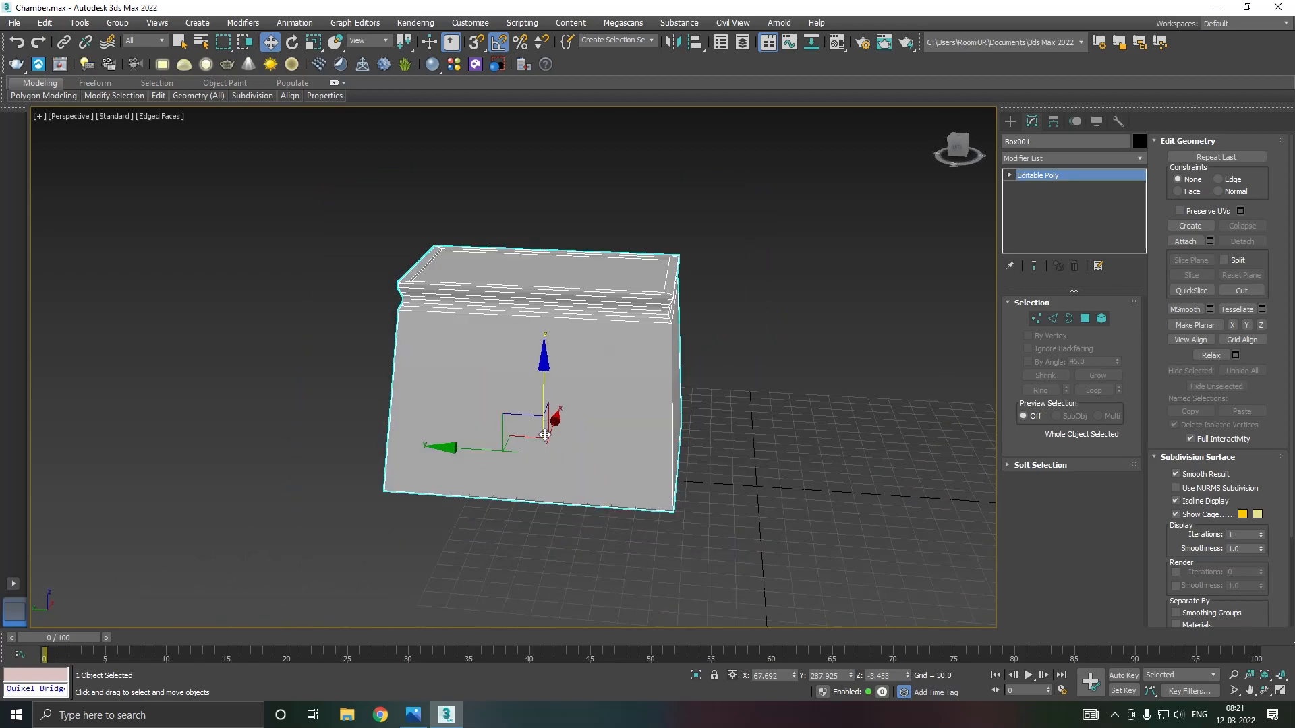
# Step: Enlarge the chamber by moving one end's vertices outward to Y about 61 and one side's vertices outward to X about -84
pyautogui.click(1035, 319)
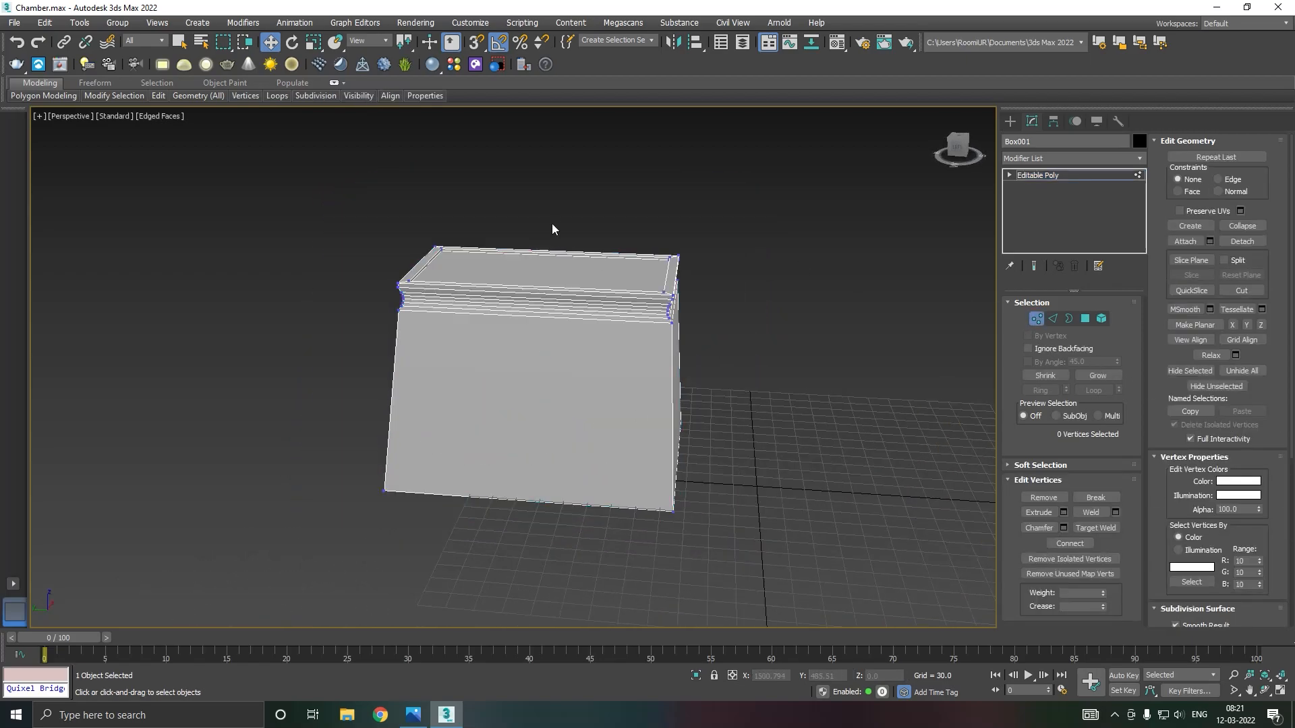
pyautogui.moveTo(796, 602); pyautogui.dragTo(797, 602)
pyautogui.moveTo(605, 303); pyautogui.dragTo(682, 315)
pyautogui.keyDown('alt'); pyautogui.moveTo(759, 382); pyautogui.dragTo(641, 370, button='middle'); pyautogui.keyUp('alt')
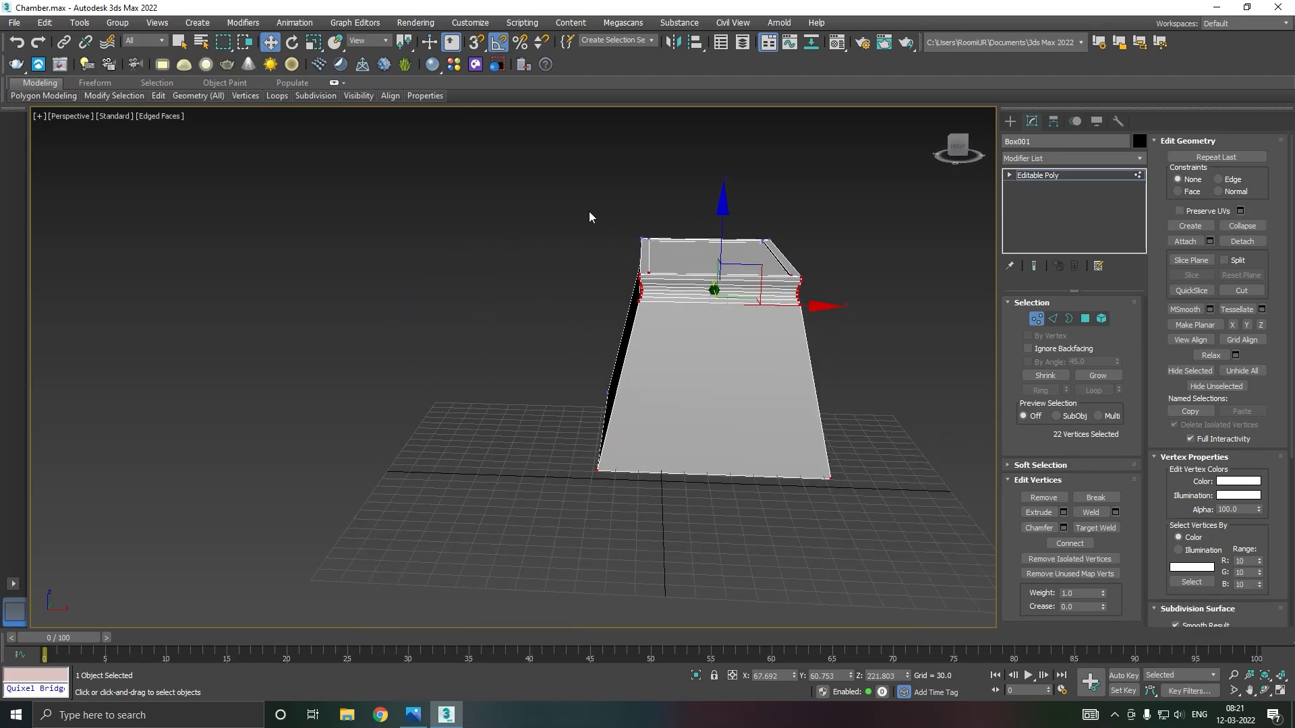
pyautogui.moveTo(710, 544); pyautogui.dragTo(710, 545)
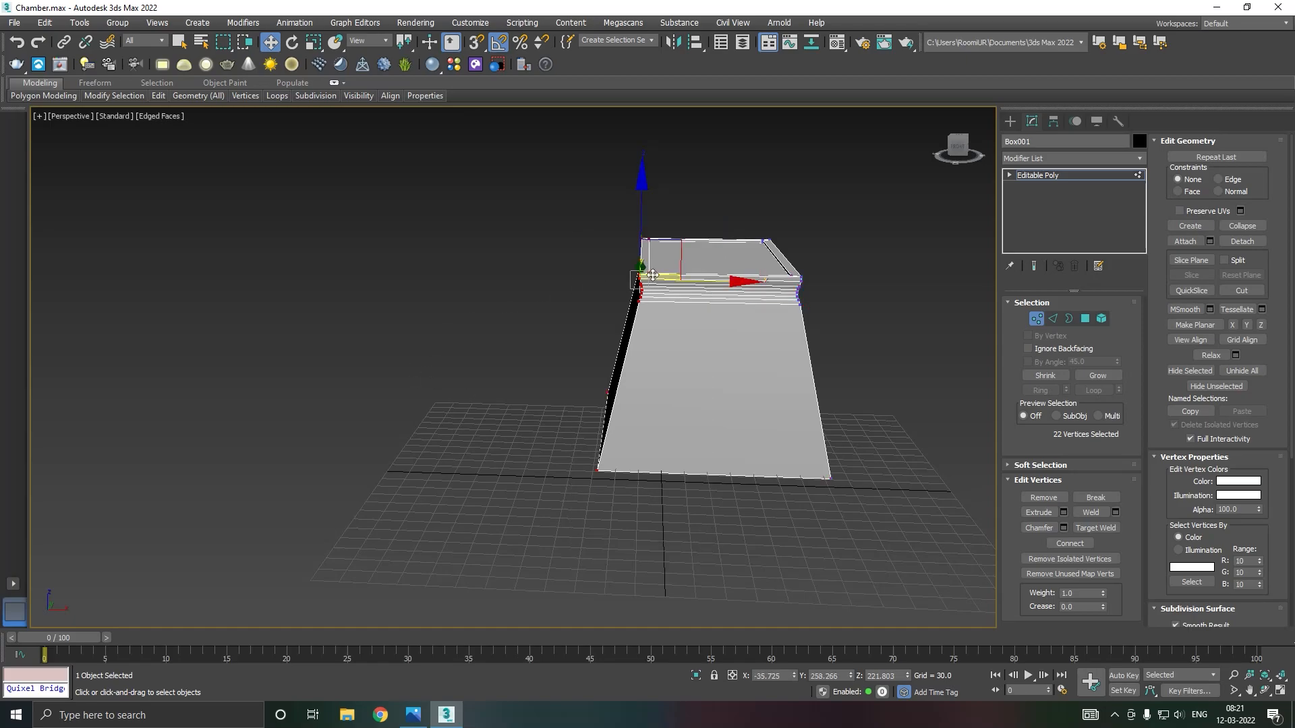
pyautogui.moveTo(699, 282); pyautogui.dragTo(670, 291)
# Step: Insert a horizontal edge loop with SwiftLoop around the upper part of the chamber's tapered walls
pyautogui.keyDown('alt'); pyautogui.moveTo(670, 291); pyautogui.dragTo(768, 320, button='middle'); pyautogui.keyUp('alt')
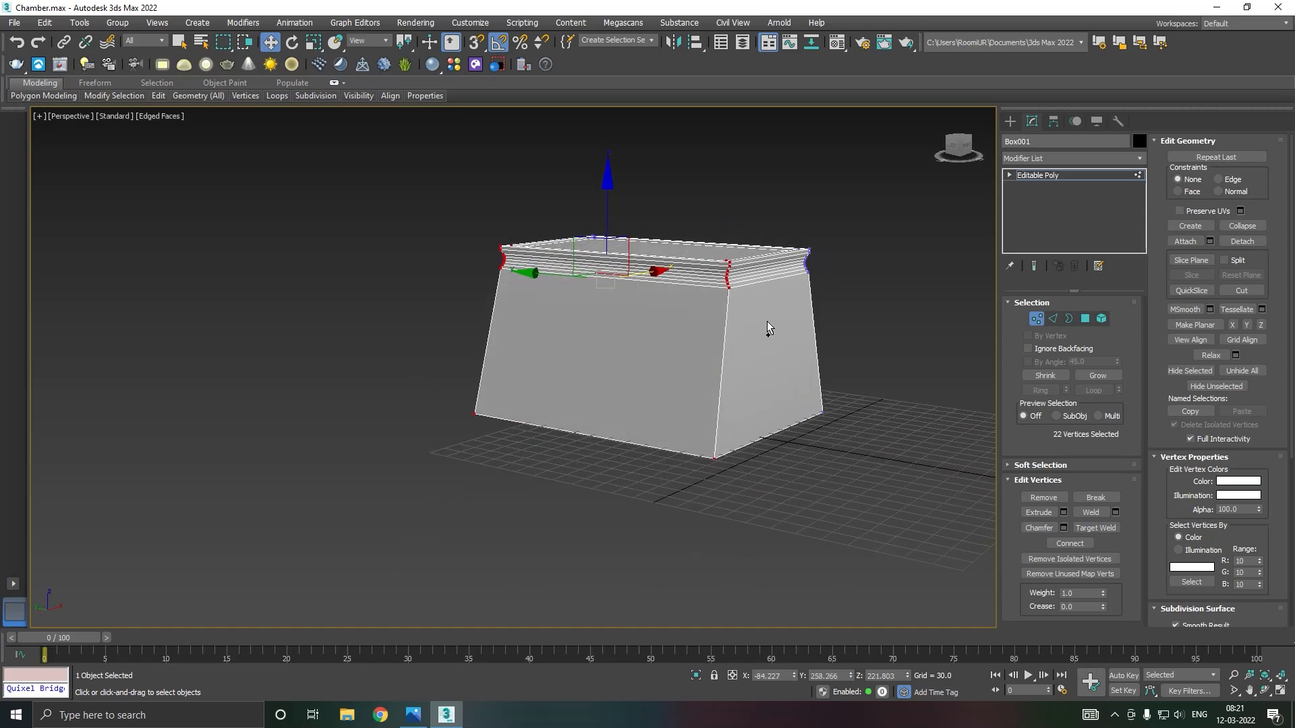
pyautogui.scroll(3, 755, 367)
pyautogui.keyDown('alt'); pyautogui.moveTo(762, 403); pyautogui.dragTo(630, 443, button='middle'); pyautogui.keyUp('alt')
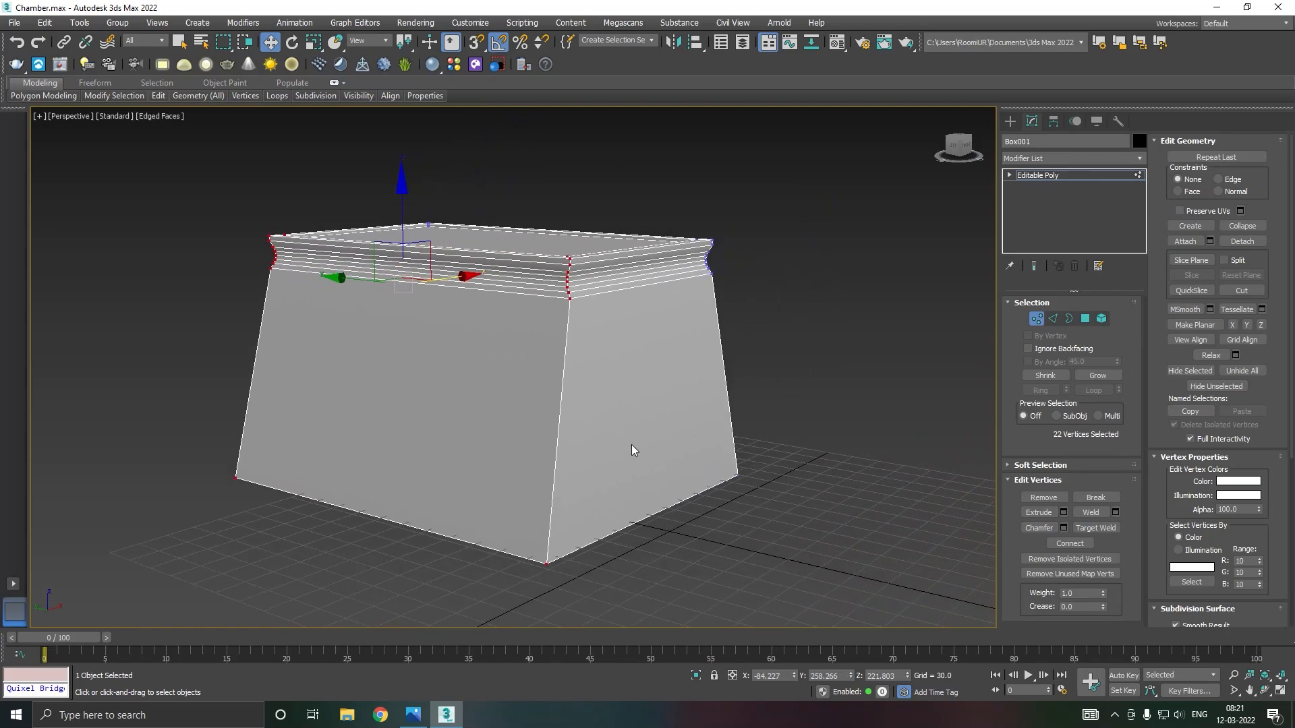
pyautogui.click(418, 337)
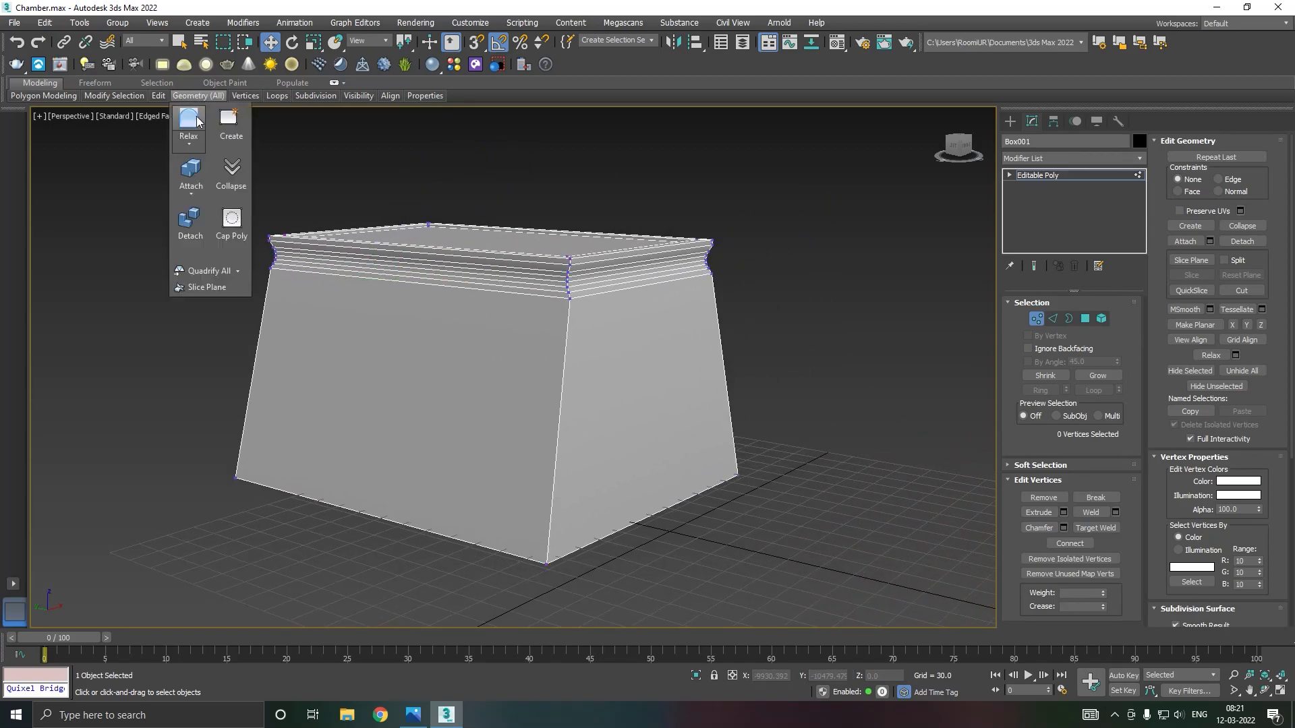
pyautogui.moveTo(155, 98)
pyautogui.click(268, 128)
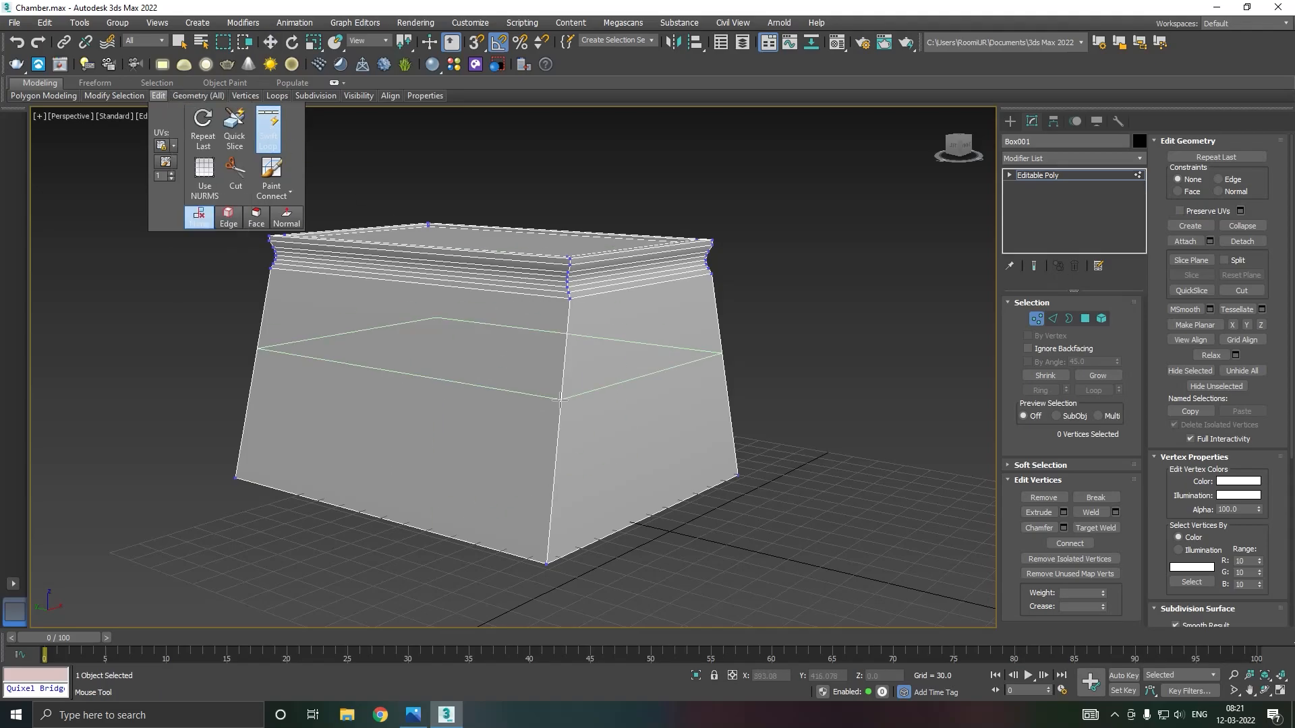
pyautogui.click(570, 354)
pyautogui.keyDown('alt'); pyautogui.moveTo(570, 354); pyautogui.dragTo(516, 370, button='middle'); pyautogui.keyUp('alt')
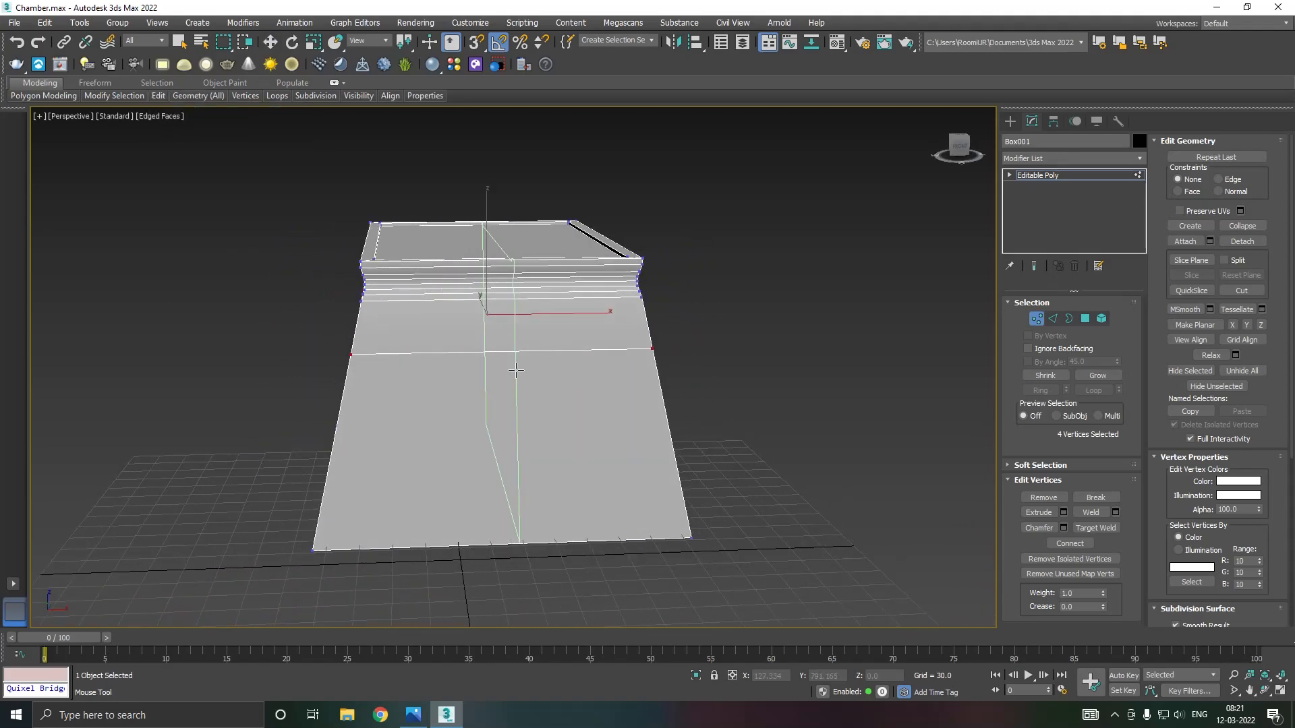
# Step: Connect the ring of horizontal edges across the chamber's end wall with 2 vertical segments pinched to 66
pyautogui.press('w')
pyautogui.click(1054, 320)
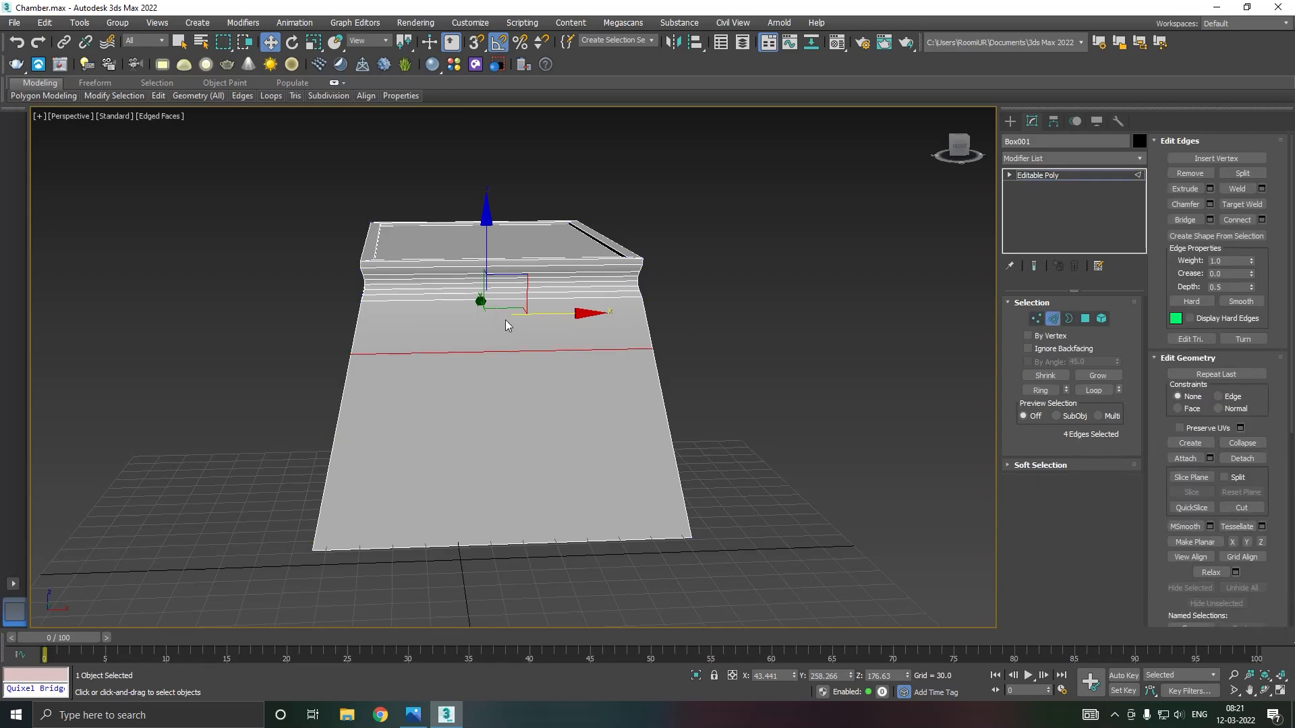
pyautogui.click(490, 350)
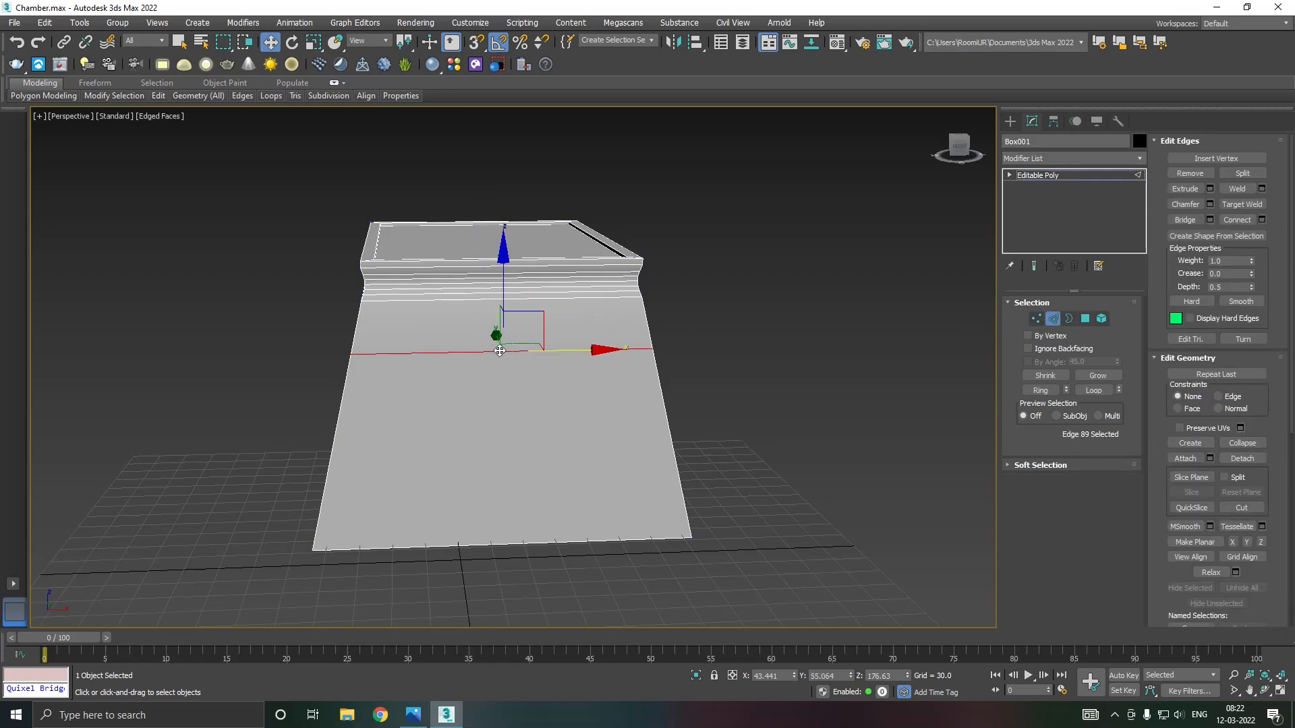
pyautogui.click(1049, 385)
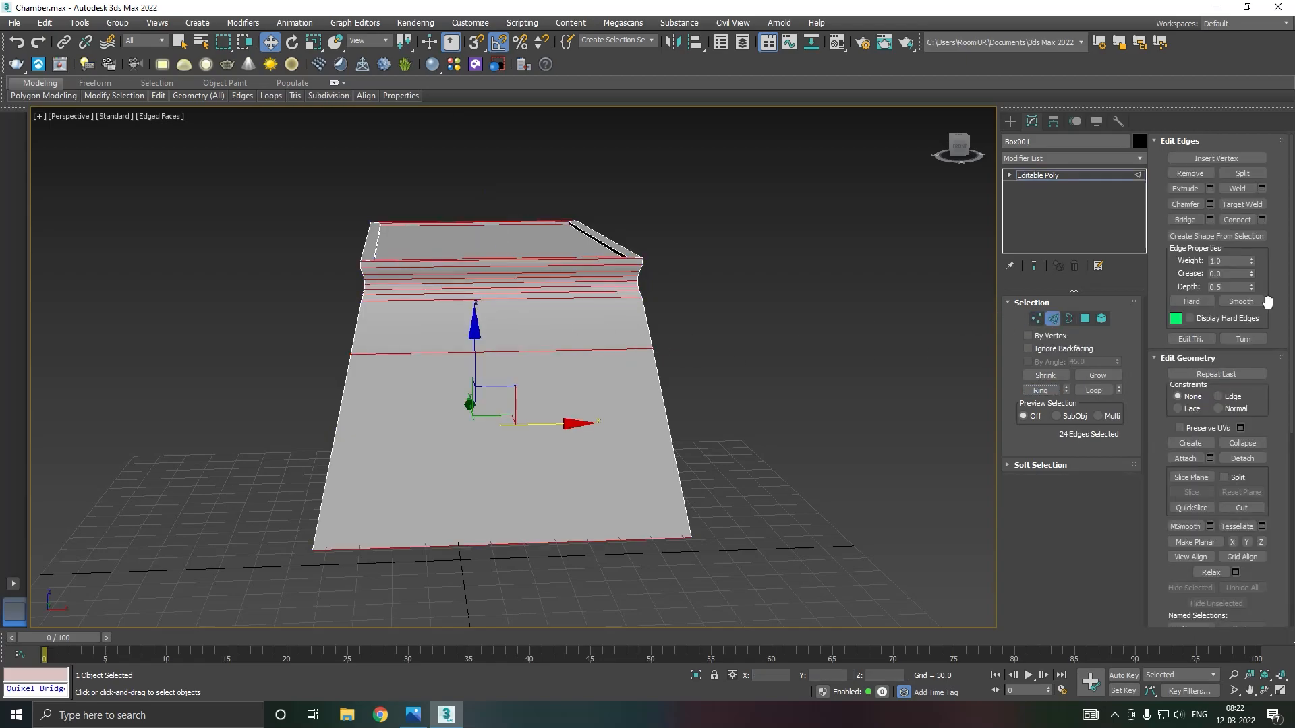
pyautogui.click(1261, 220)
pyautogui.moveTo(440, 365); pyautogui.dragTo(440, 317)
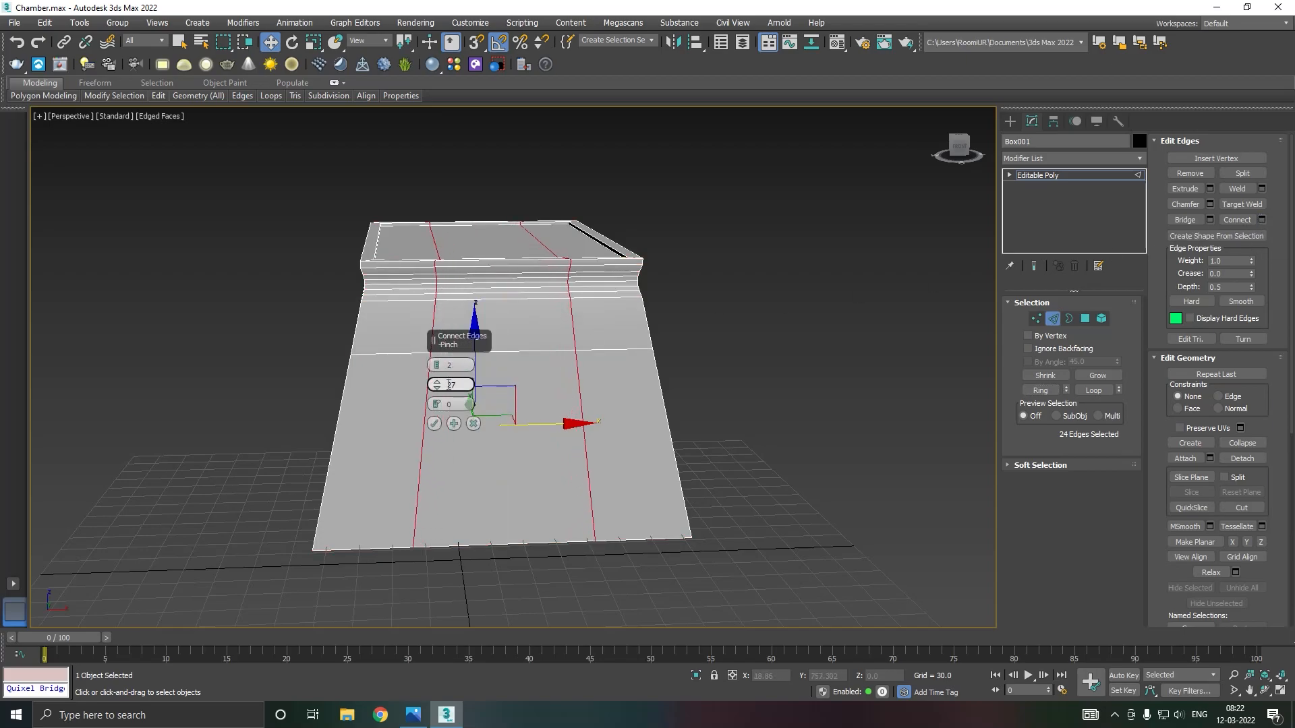
pyautogui.moveTo(437, 394); pyautogui.dragTo(431, 287)
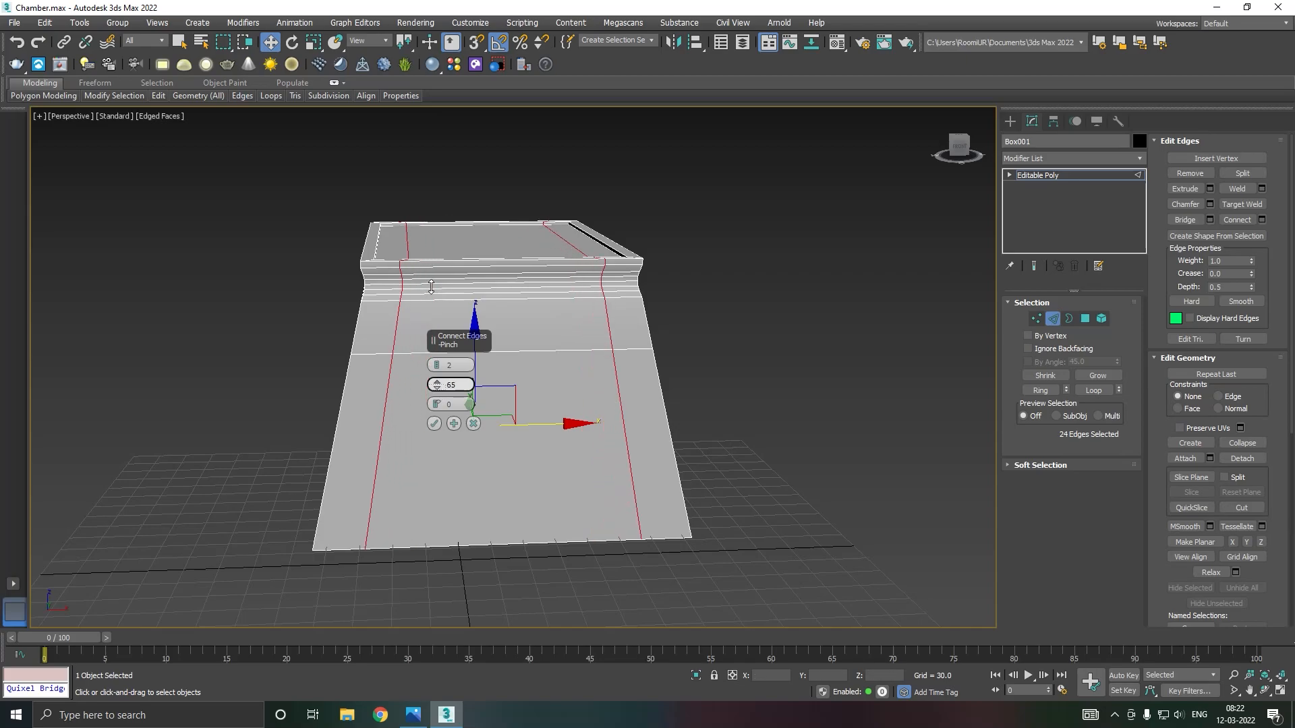
pyautogui.click(433, 424)
# Step: Recess a doorway by extruding the large lower middle polygon of the end wall inward by about -39.8
pyautogui.keyDown('alt'); pyautogui.moveTo(476, 414); pyautogui.dragTo(543, 359, button='middle'); pyautogui.keyUp('alt')
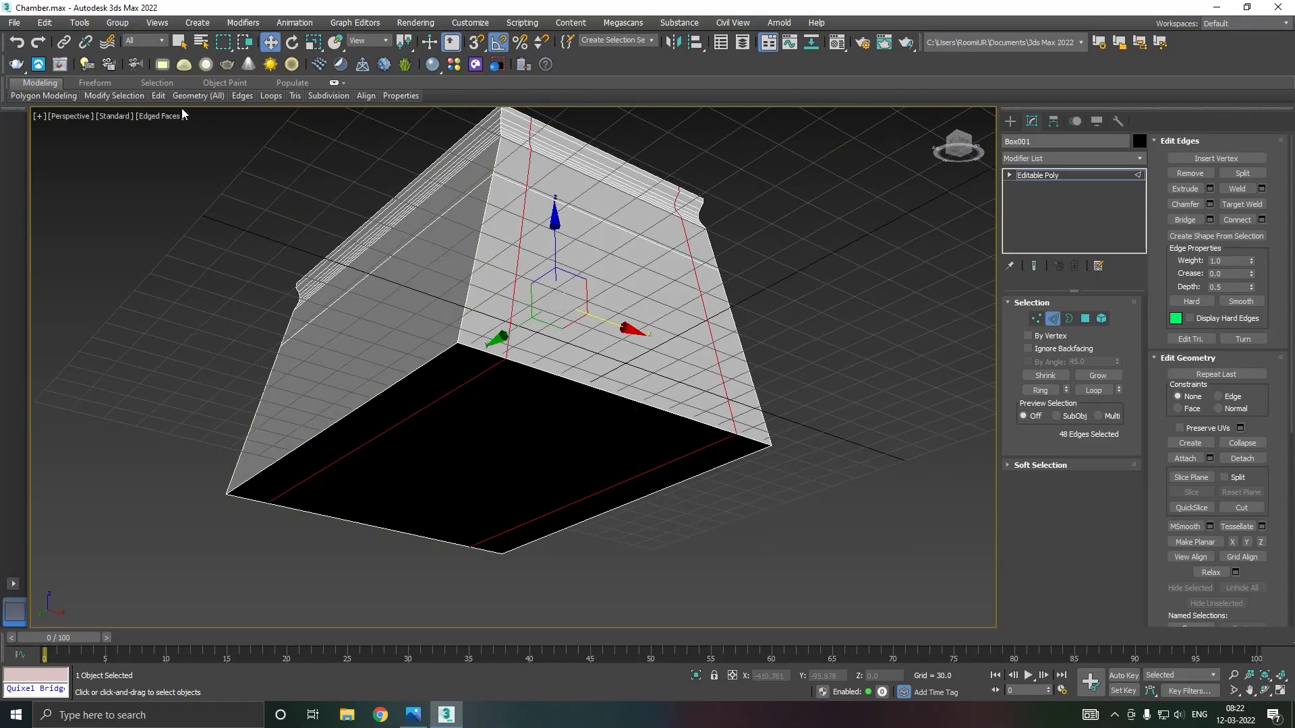
pyautogui.moveTo(164, 98)
pyautogui.keyDown('alt'); pyautogui.moveTo(604, 321); pyautogui.dragTo(625, 374, button='middle'); pyautogui.keyUp('alt')
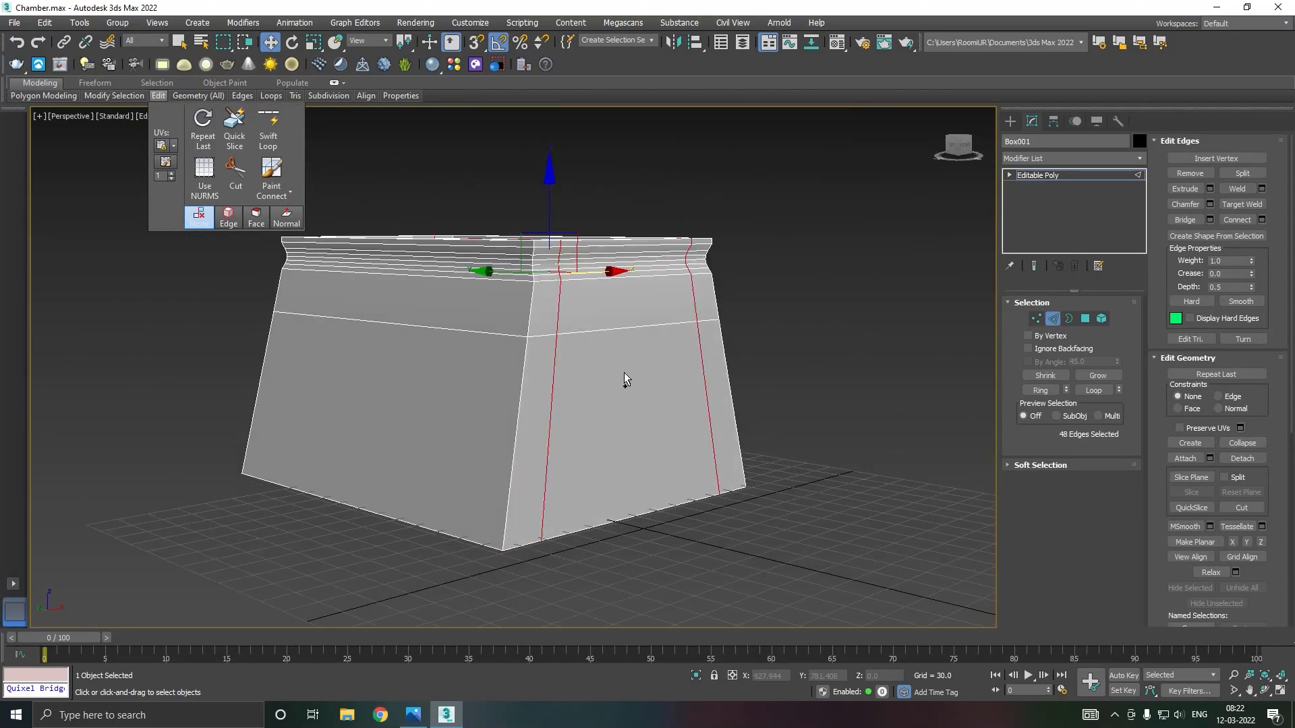
pyautogui.click(1085, 318)
pyautogui.click(694, 415)
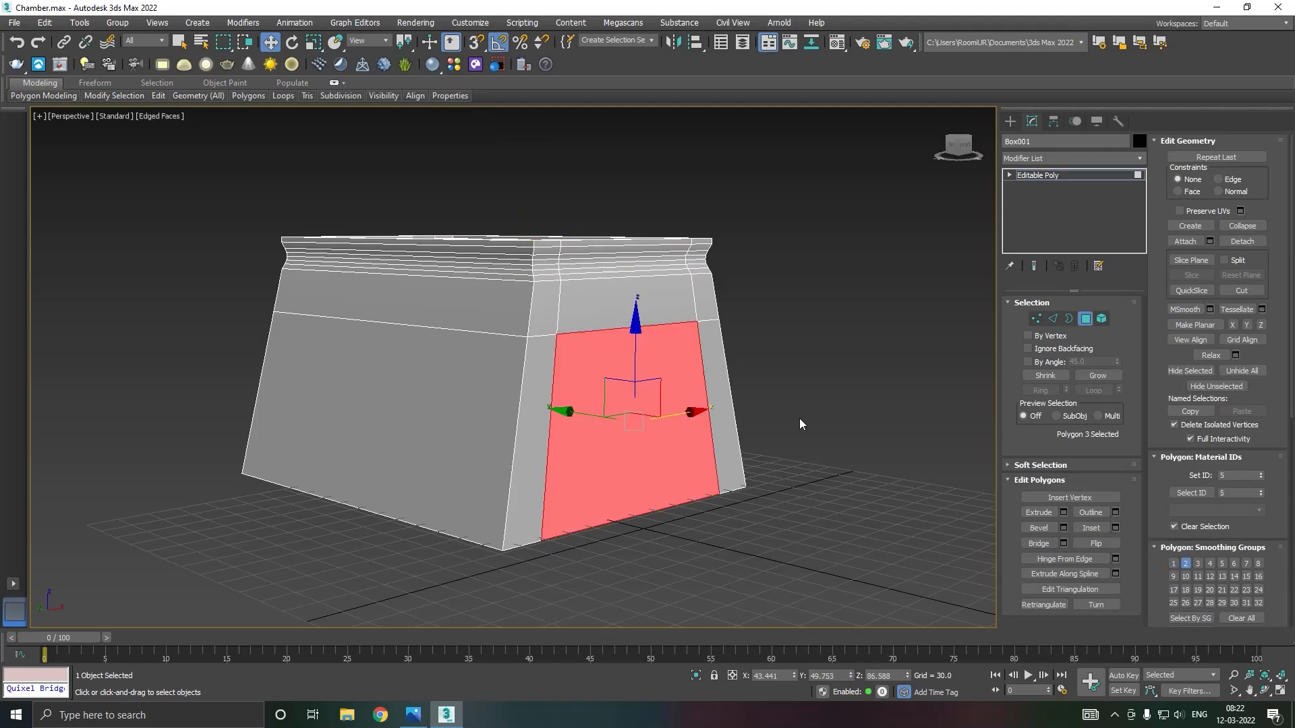
pyautogui.click(1064, 512)
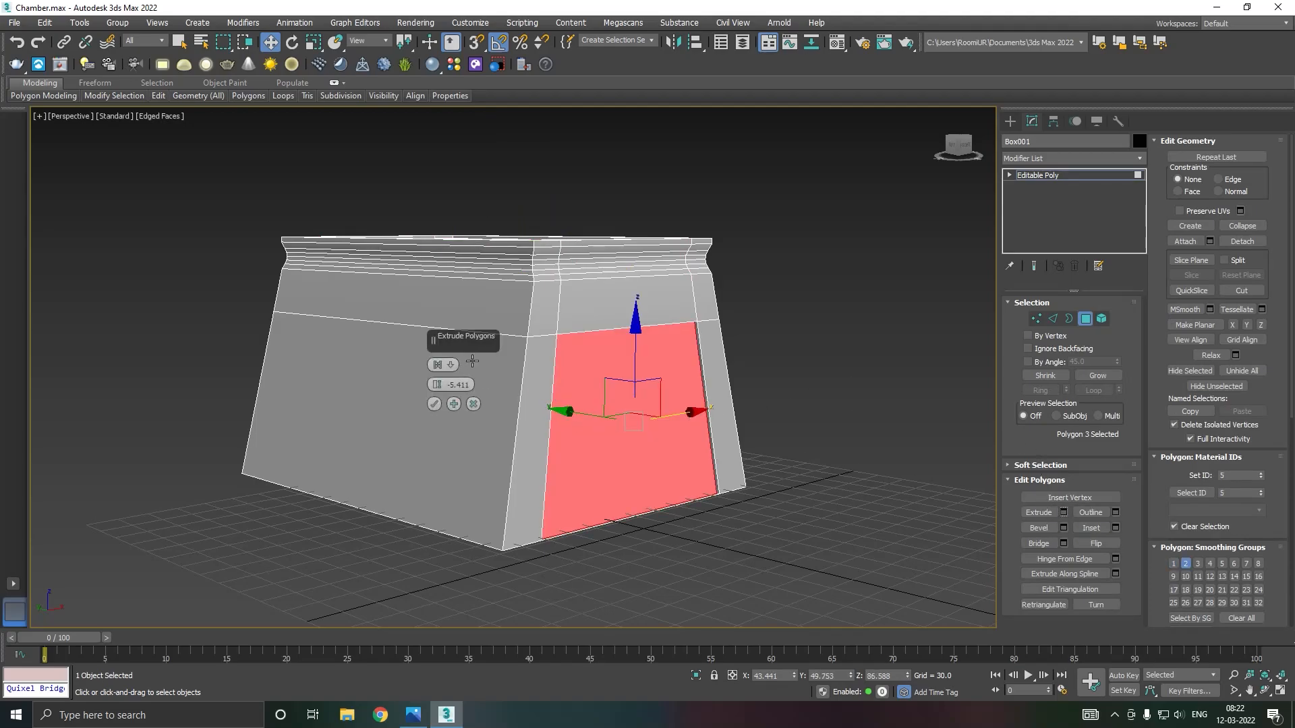
pyautogui.moveTo(437, 384); pyautogui.dragTo(394, 430)
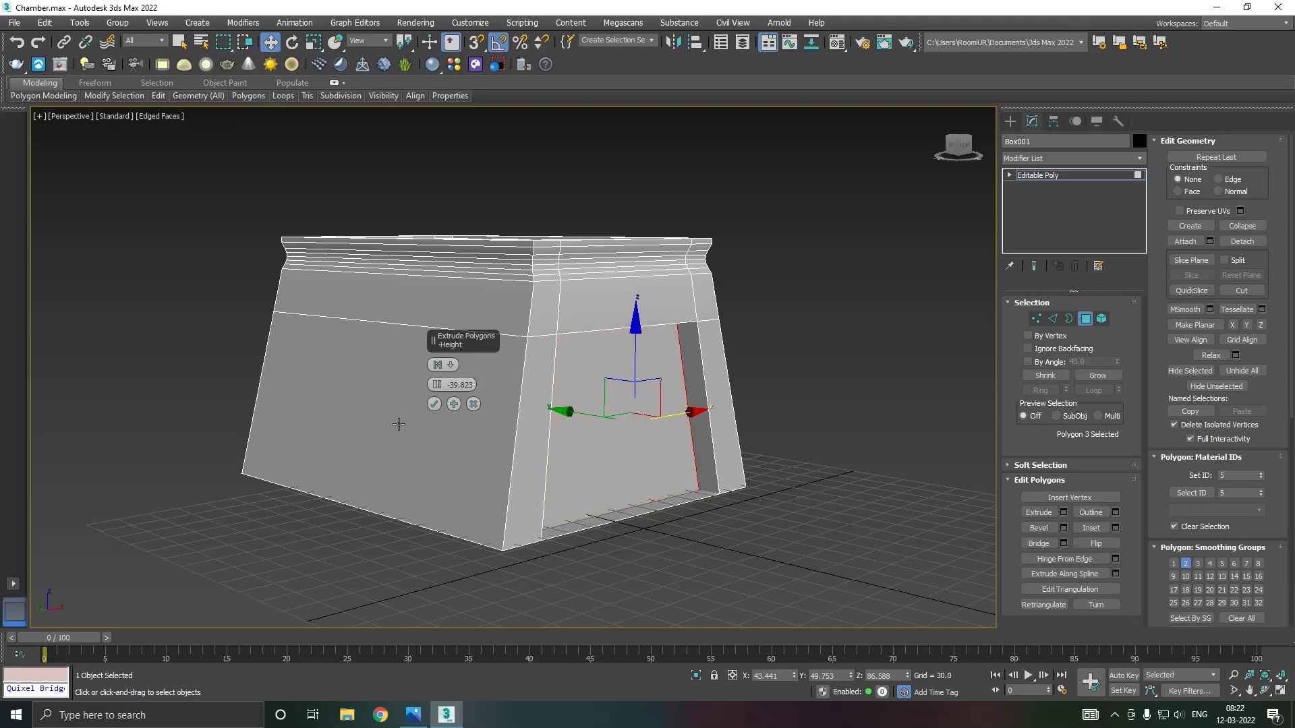
pyautogui.click(434, 404)
# Step: Delete the floor polygons of the doorway recess and select the recess's back wall polygon
pyautogui.moveTo(574, 414); pyautogui.dragTo(543, 406)
pyautogui.keyDown('alt'); pyautogui.moveTo(682, 406); pyautogui.dragTo(578, 417, button='middle'); pyautogui.keyUp('alt')
pyautogui.click(536, 519)
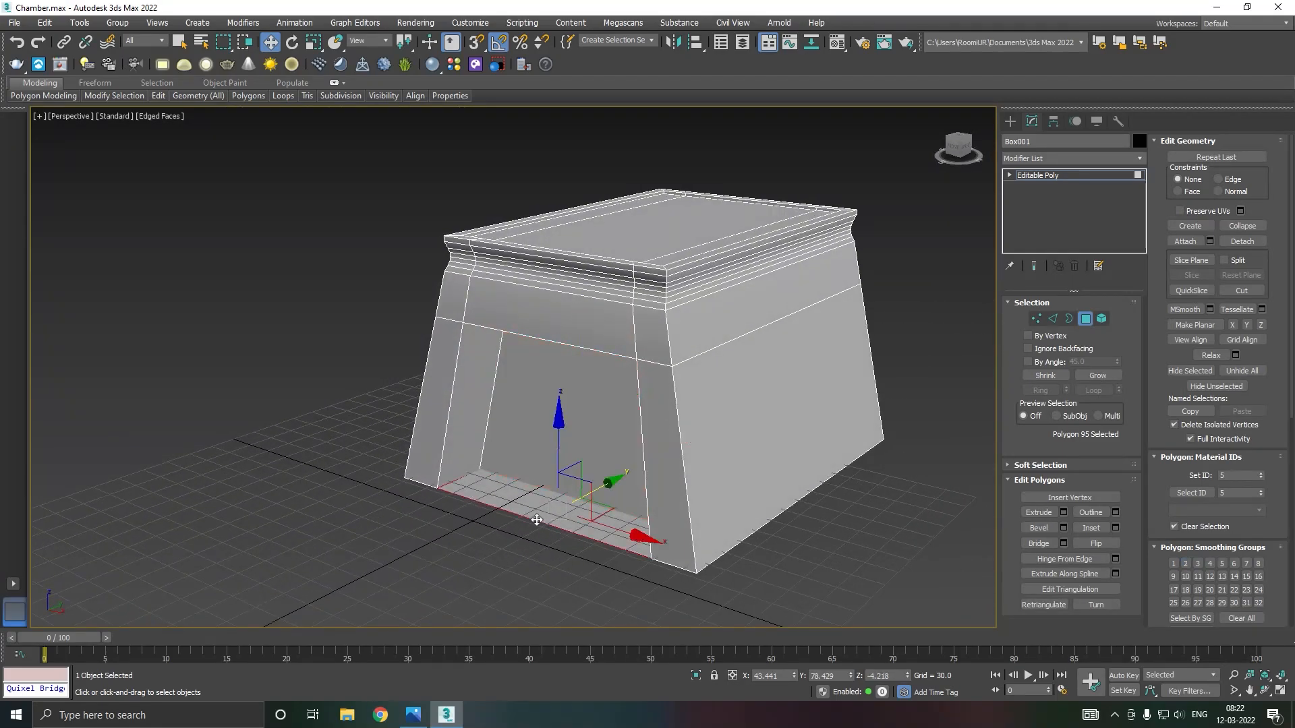
pyautogui.press('Delete')
pyautogui.click(552, 505)
pyautogui.press('Delete')
pyautogui.click(567, 477)
pyautogui.keyDown('alt'); pyautogui.moveTo(569, 468); pyautogui.dragTo(683, 455, button='middle'); pyautogui.keyUp('alt')
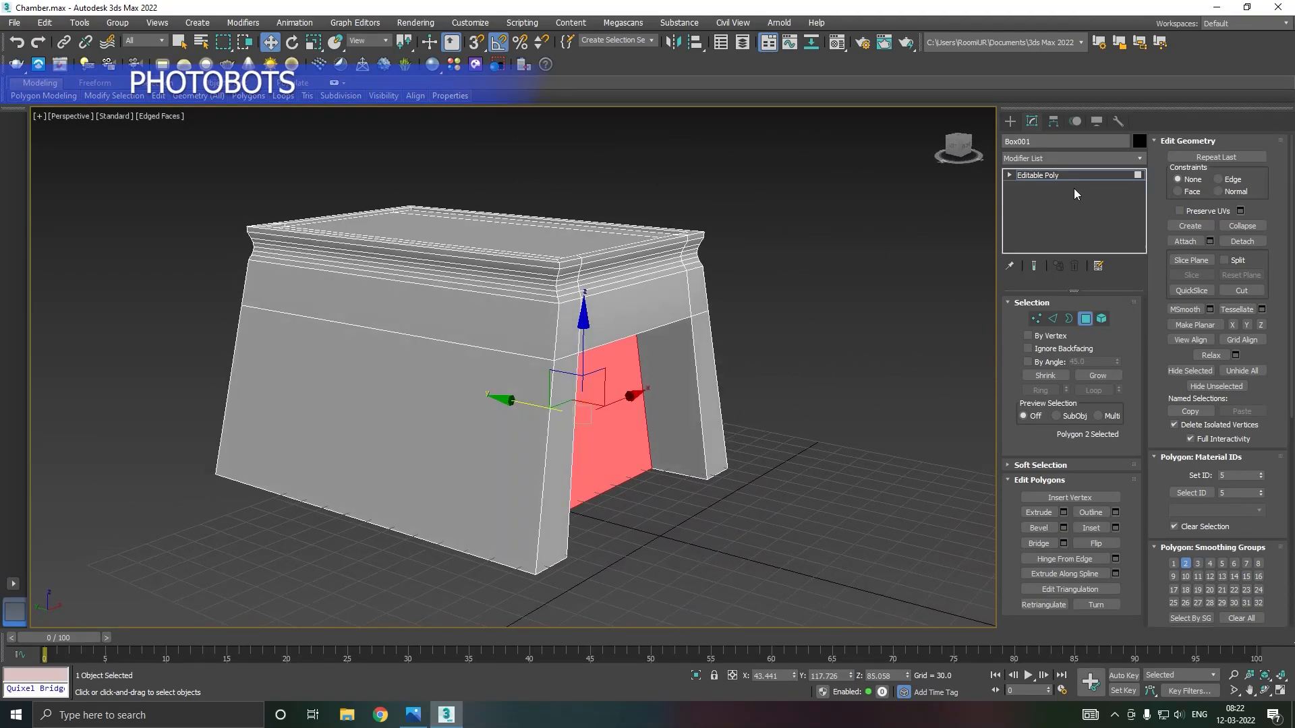
pyautogui.moveTo(771, 336); pyautogui.dragTo(855, 317, button='middle')
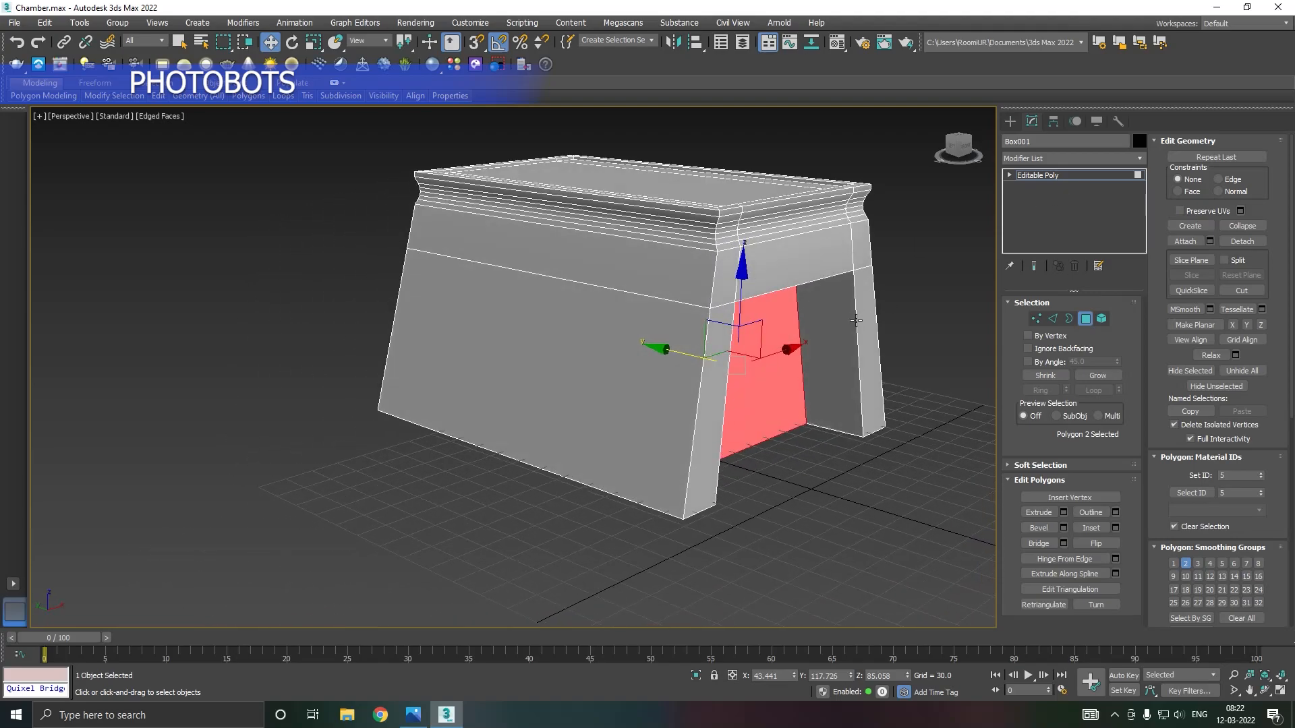
# Step: Select the full ring of horizontal edges running along the chamber's long side wall
pyautogui.click(1052, 318)
pyautogui.click(627, 291)
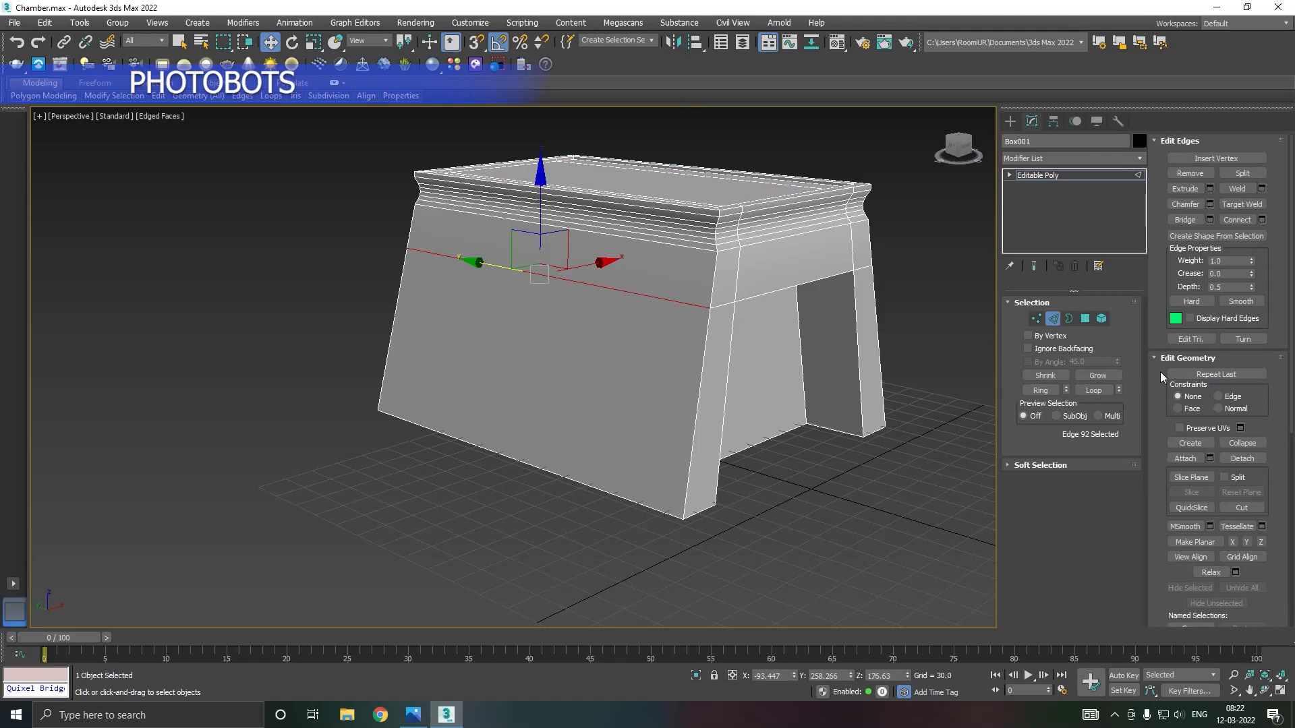
pyautogui.click(1041, 391)
# Step: Try connecting the long side's edge ring with 5 vertical segments at a pinch of 66
pyautogui.click(1260, 221)
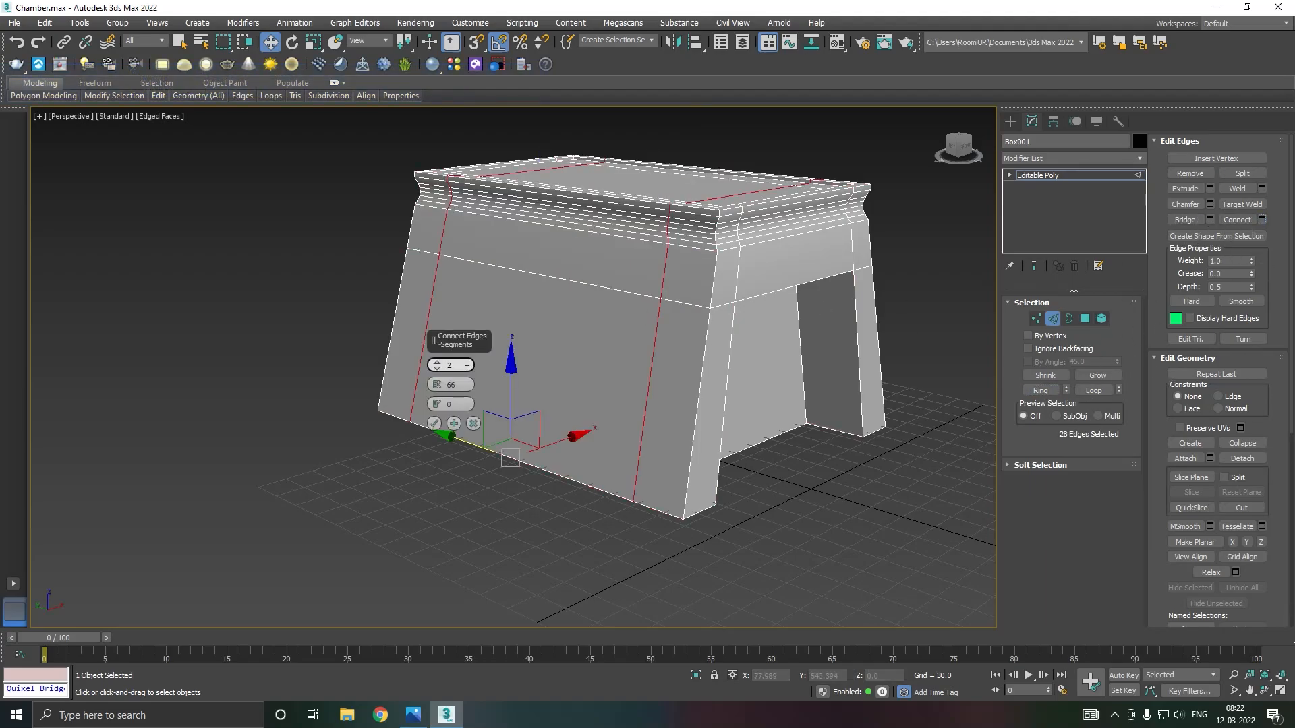
pyautogui.click(437, 364)
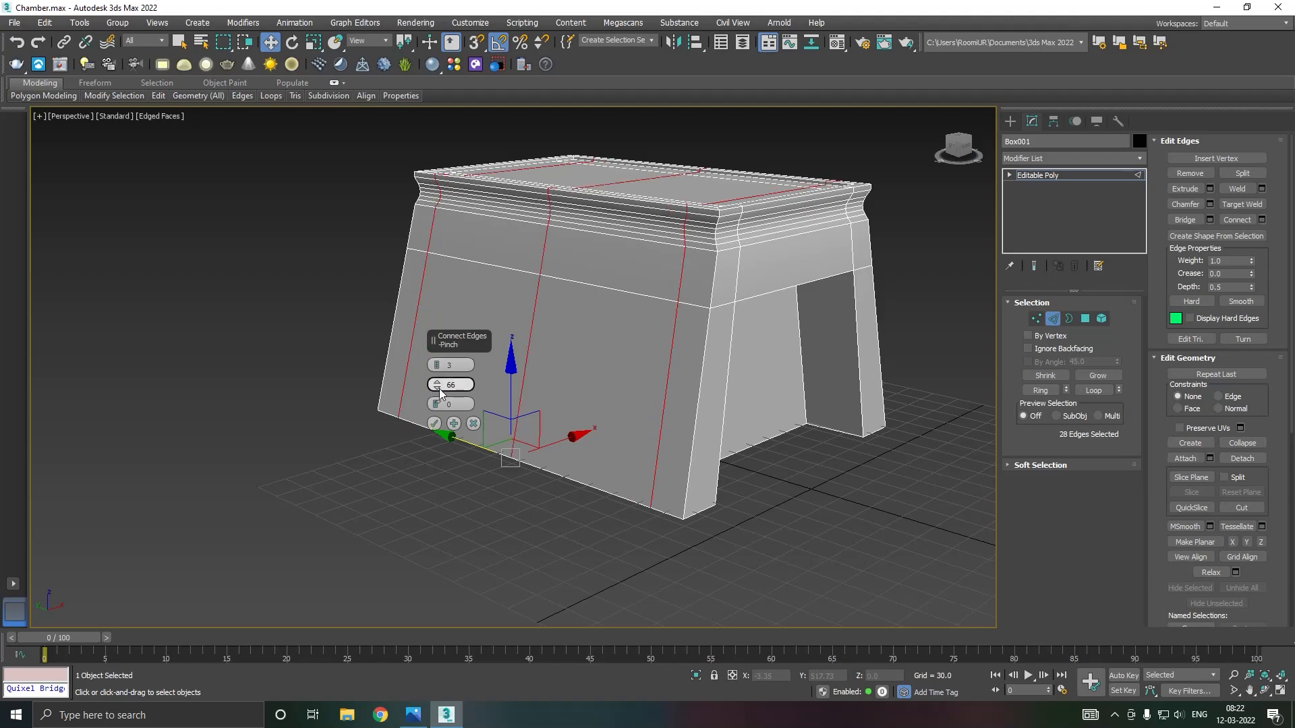
pyautogui.click(437, 366)
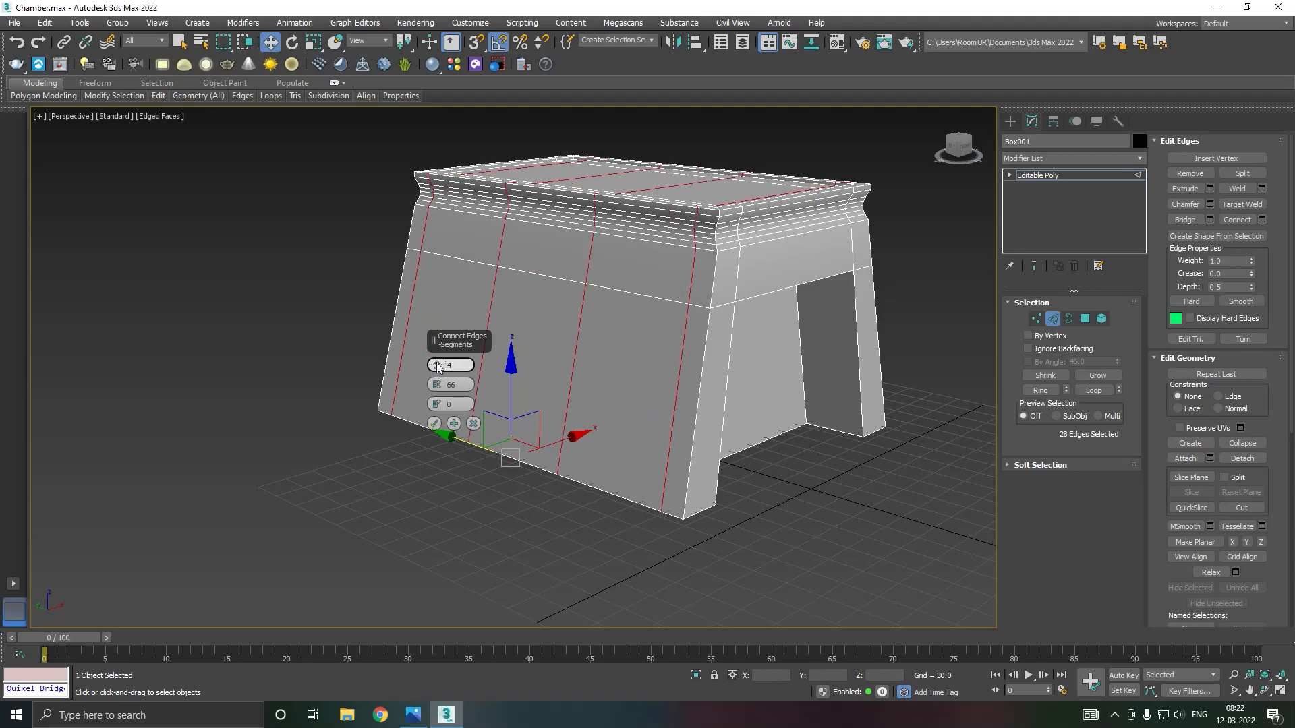
pyautogui.click(437, 366)
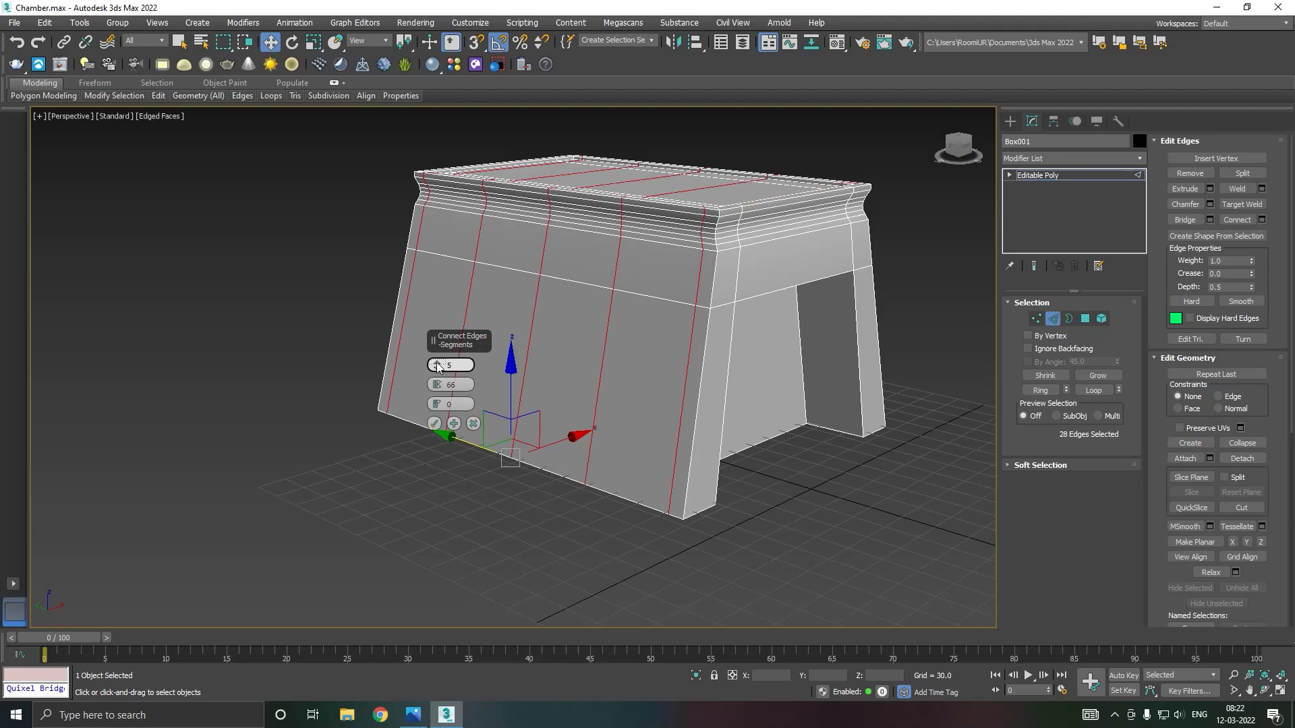
pyautogui.click(434, 423)
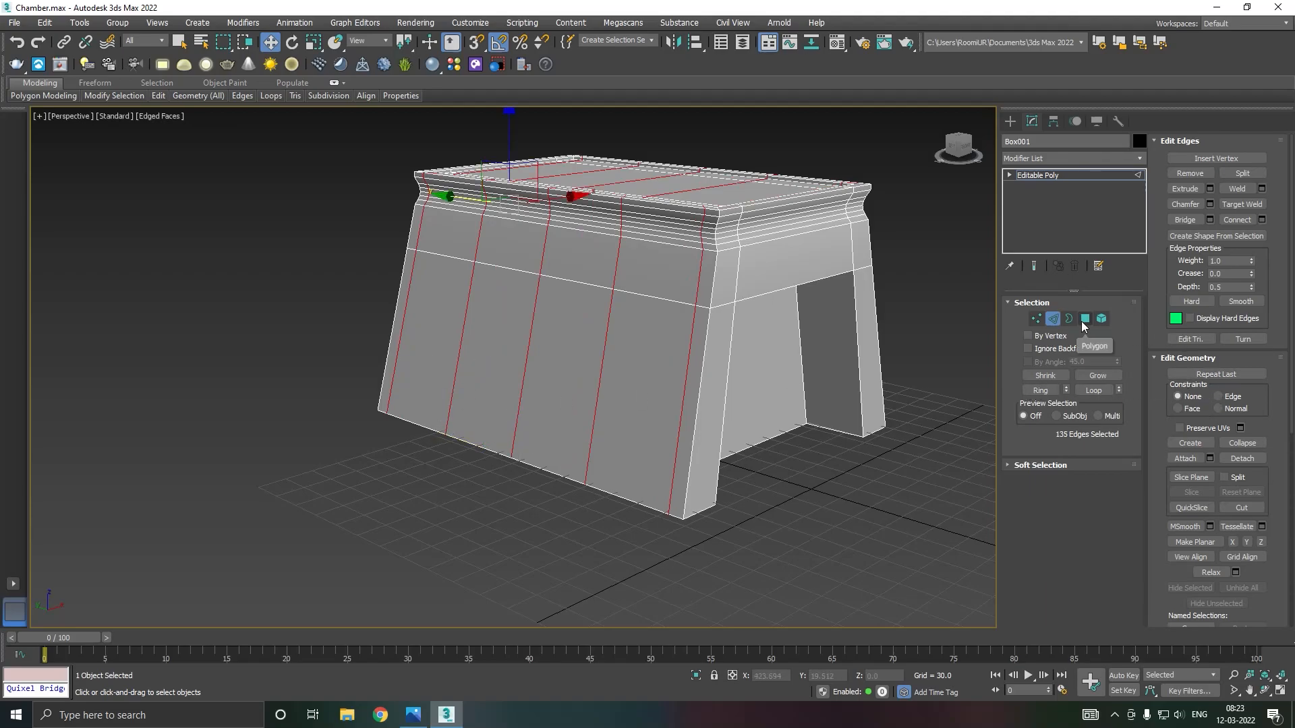
# Step: Insert a horizontal SwiftLoop edge loop around the walls, a short distance below the existing upper loop
pyautogui.moveTo(160, 96)
pyautogui.click(268, 128)
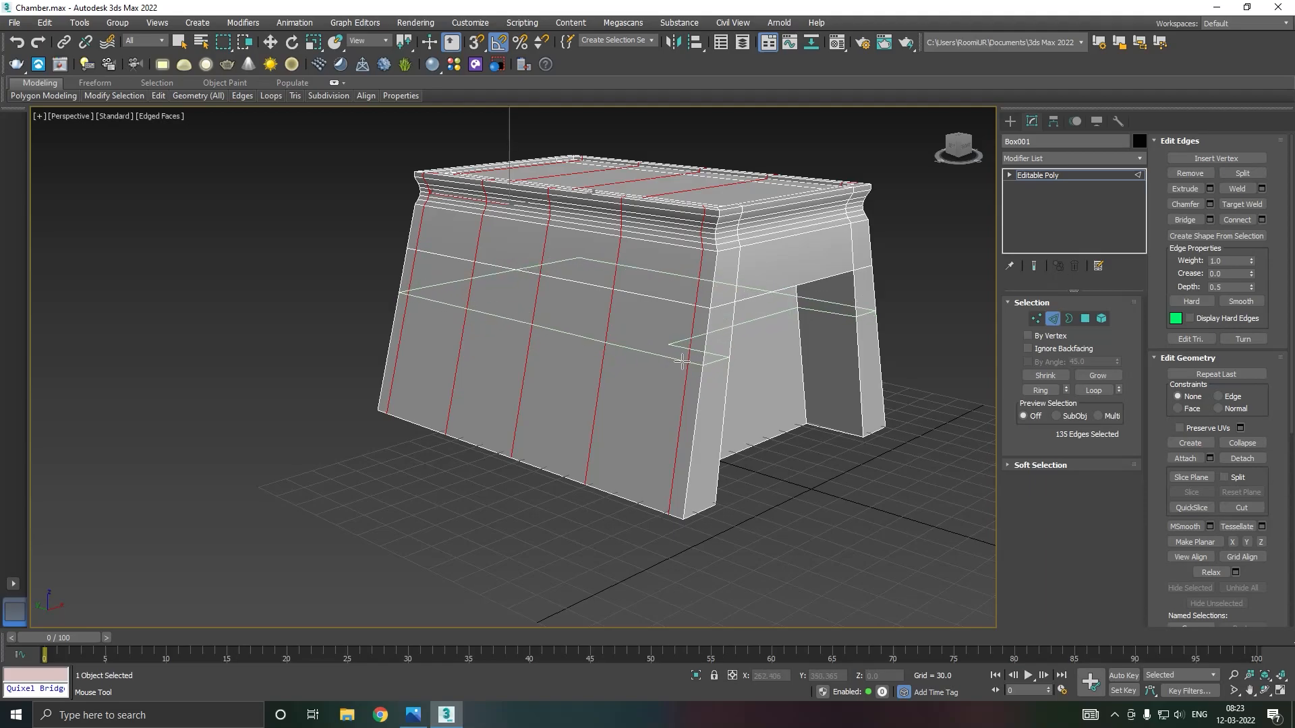
pyautogui.click(682, 368)
pyautogui.rightClick(682, 361)
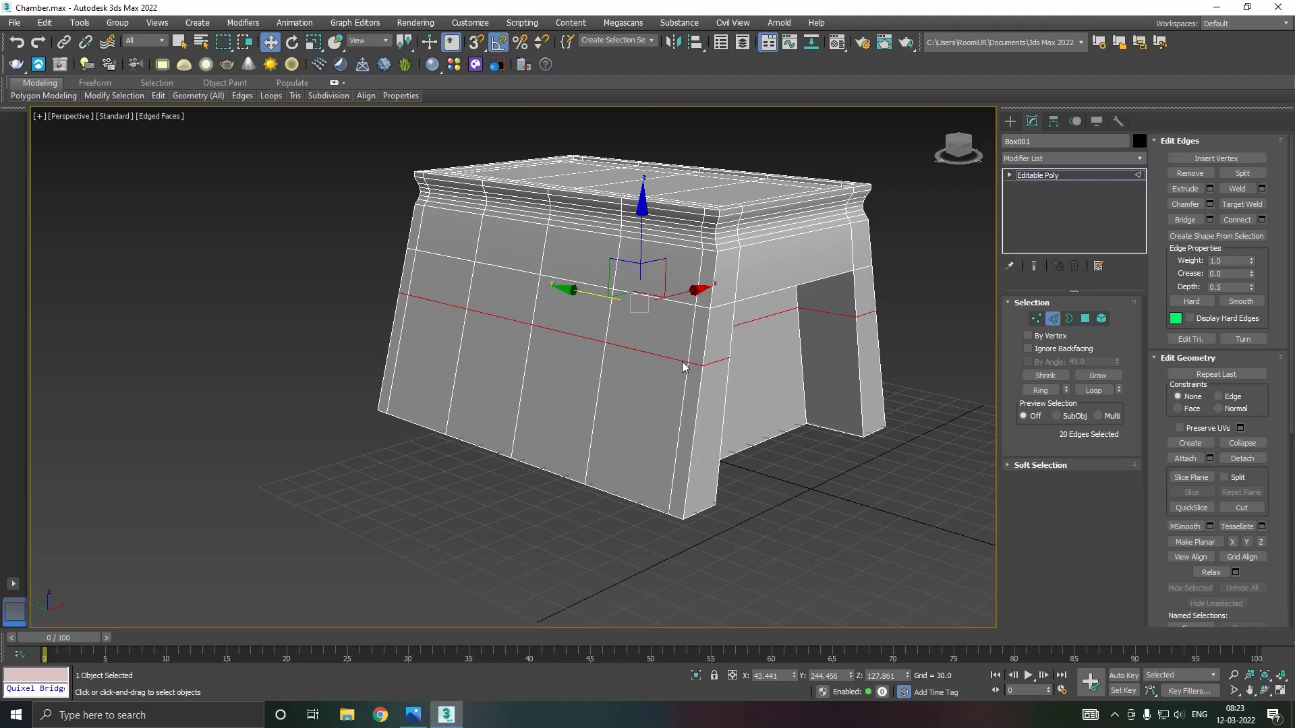
# Step: Try selecting the lower row of polygons on the long side wall, then only one of its middle polygons
pyautogui.click(1089, 320)
pyautogui.click(624, 444)
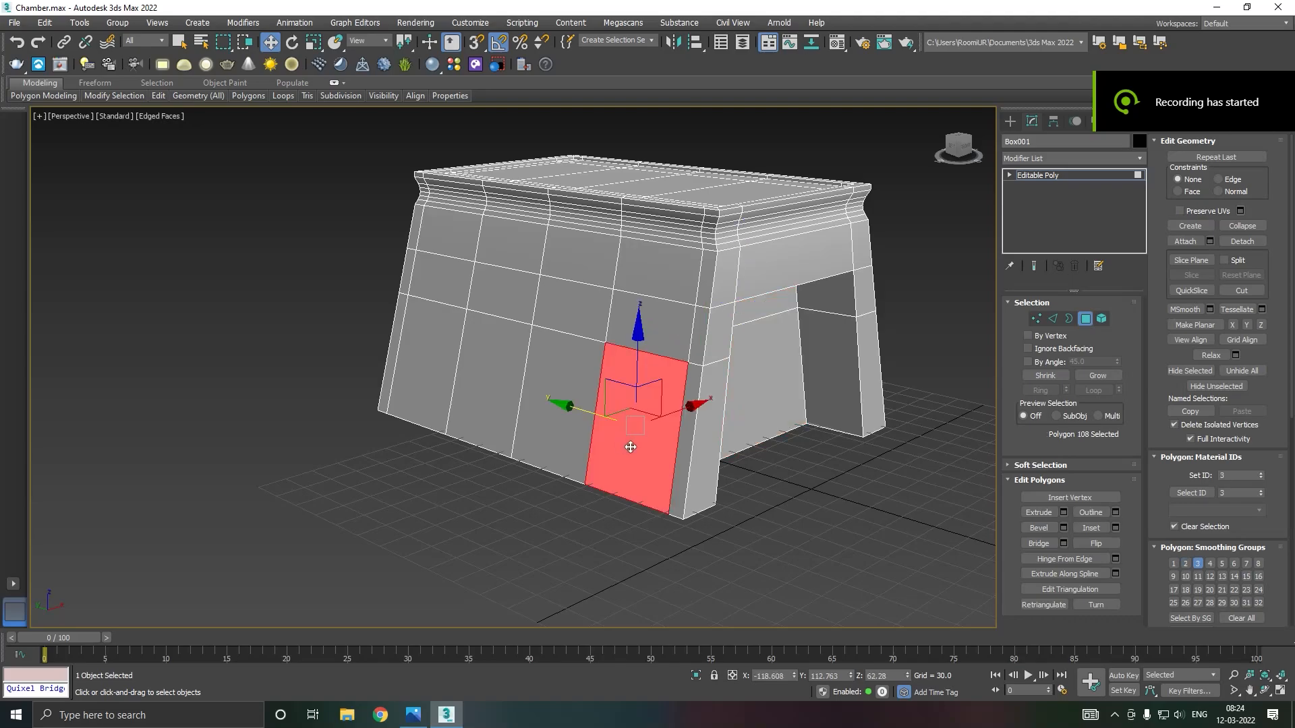
pyautogui.keyDown('ctrl'); pyautogui.click(475, 416); pyautogui.keyUp('ctrl')
pyautogui.keyDown('alt'); pyautogui.moveTo(584, 415); pyautogui.dragTo(612, 422, button='middle'); pyautogui.keyUp('alt')
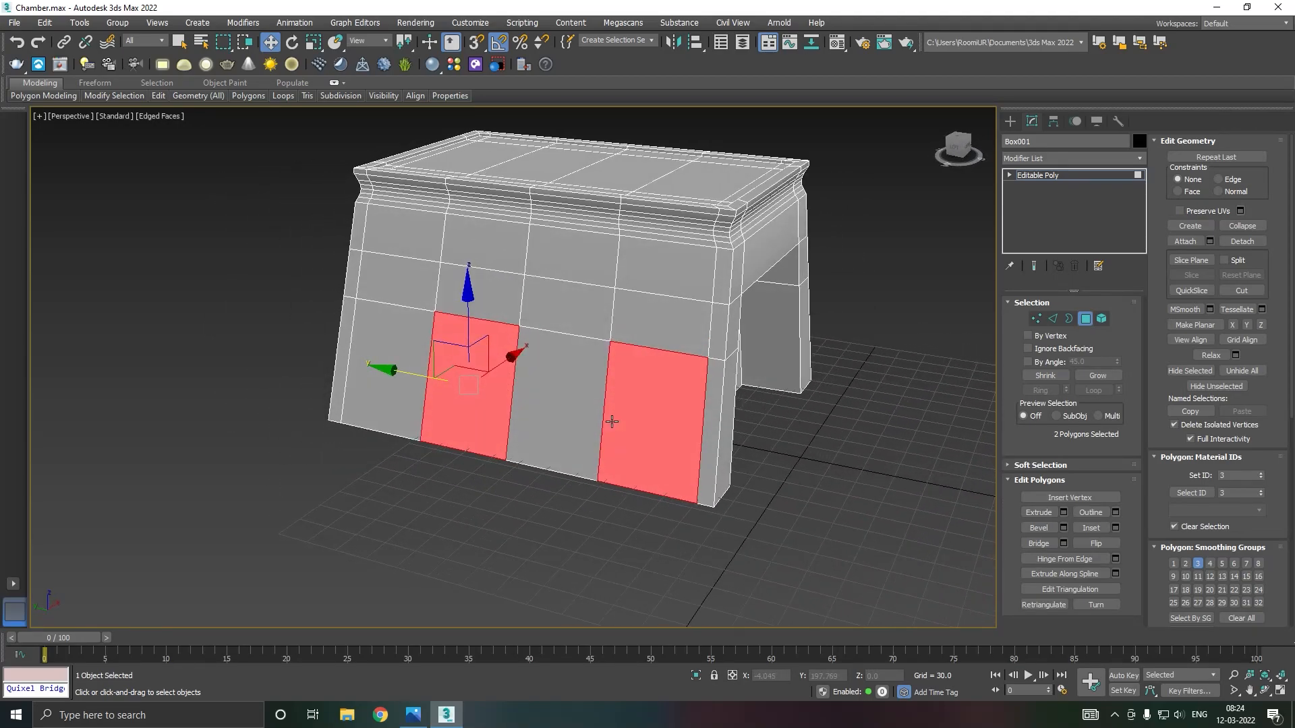
pyautogui.keyDown('ctrl'); pyautogui.click(563, 431); pyautogui.keyUp('ctrl')
pyautogui.keyDown('ctrl'); pyautogui.click(410, 408); pyautogui.keyUp('ctrl')
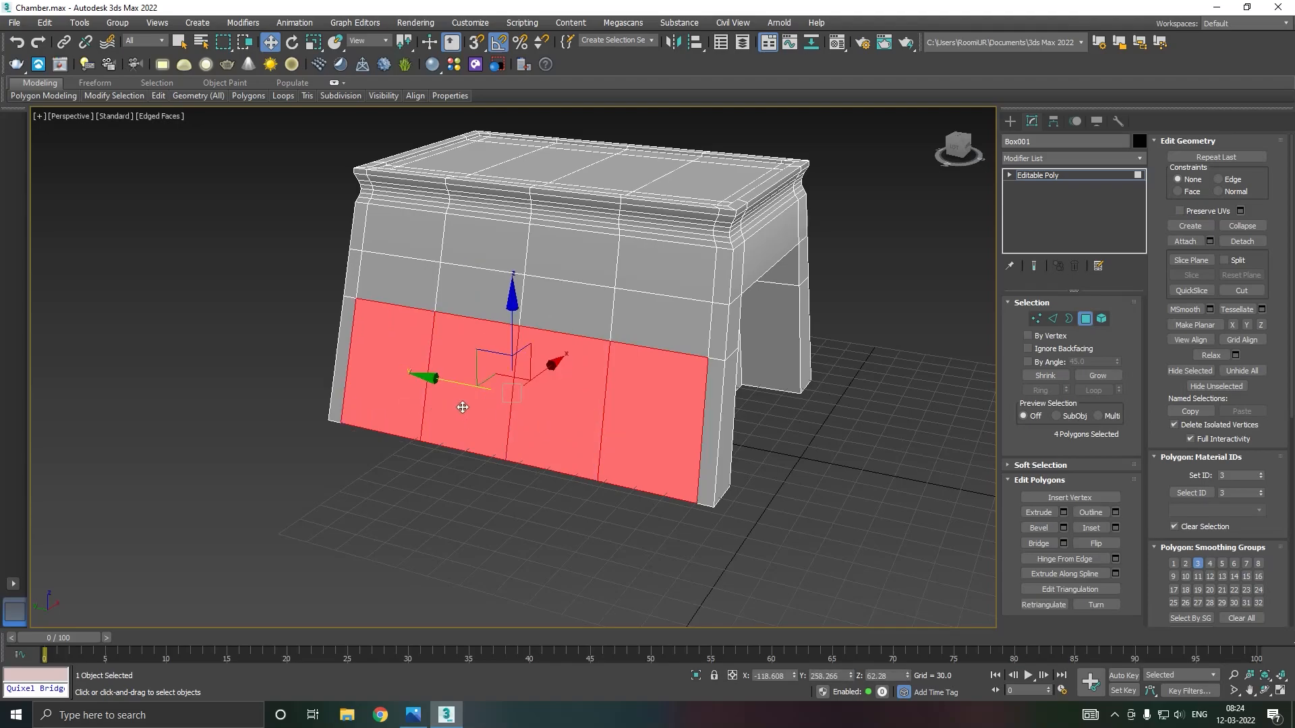
pyautogui.click(549, 410)
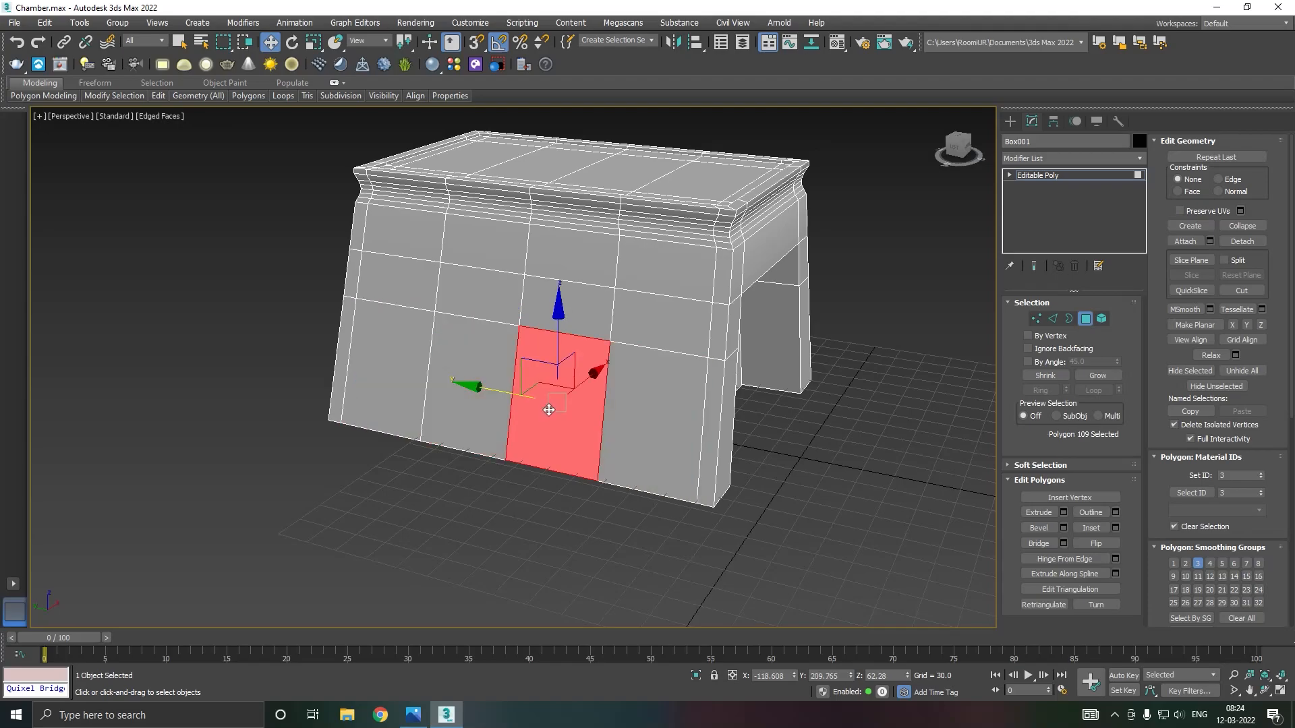
pyautogui.keyDown('alt'); pyautogui.moveTo(549, 410); pyautogui.dragTo(606, 410, button='middle'); pyautogui.keyUp('alt')
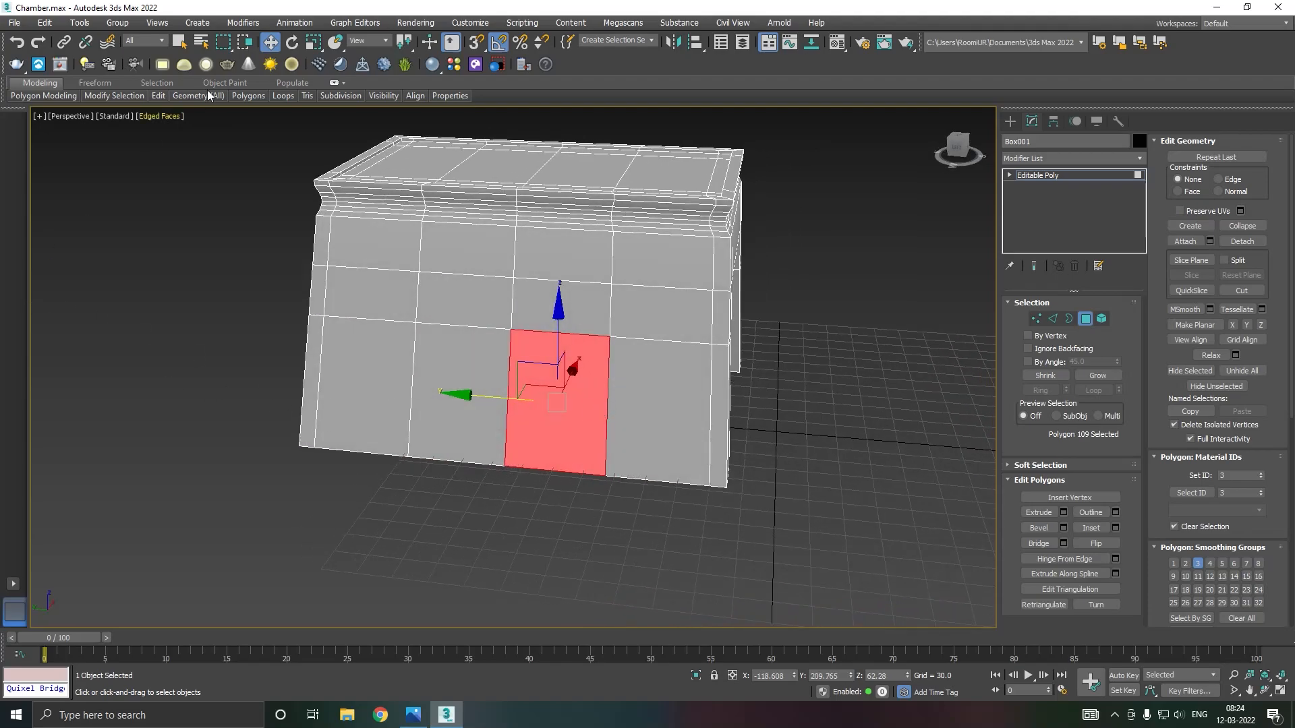
# Step: Undo the polygon selections, the lower horizontal loop and the five-segment division of the long side wall
pyautogui.click(16, 42)
pyautogui.click(17, 43)
pyautogui.click(17, 43)
pyautogui.click(17, 42)
pyautogui.click(17, 43)
pyautogui.click(22, 43)
pyautogui.click(22, 44)
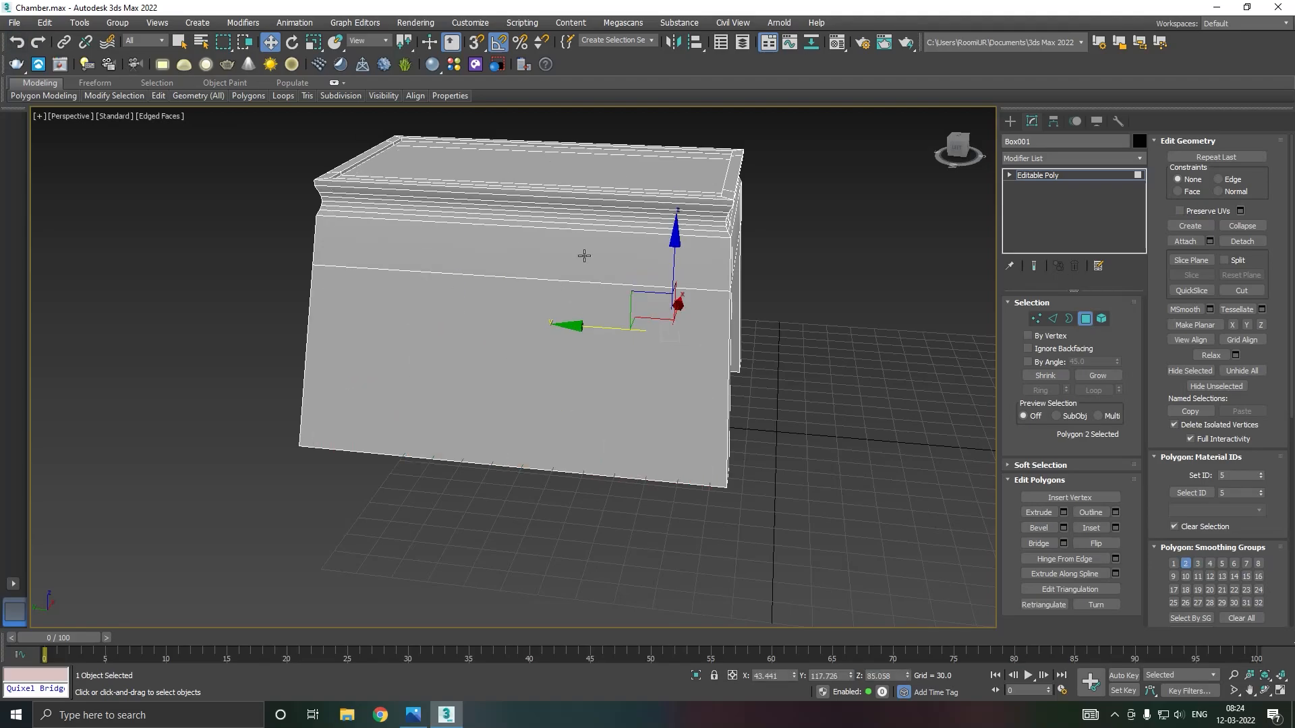
# Step: Connect the long side's selected edge ring with 7 vertical segments, keeping the pinch at 66
pyautogui.click(1053, 318)
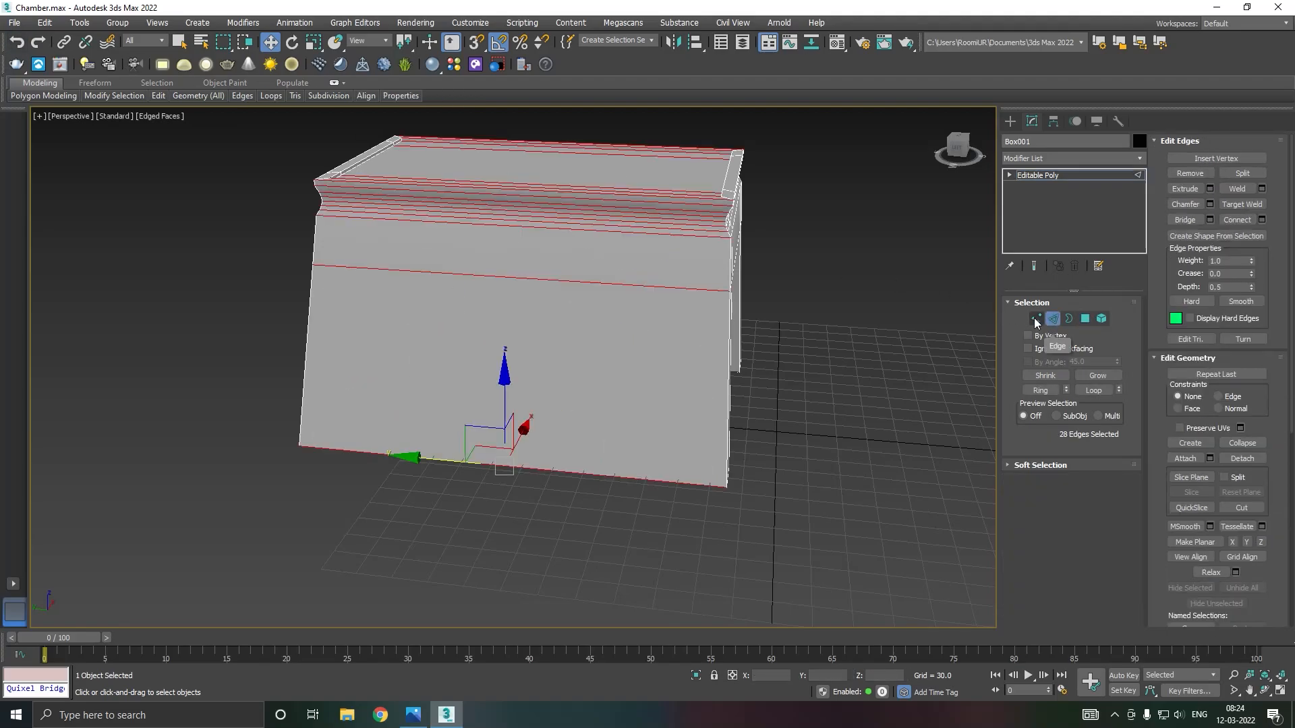
pyautogui.click(1262, 219)
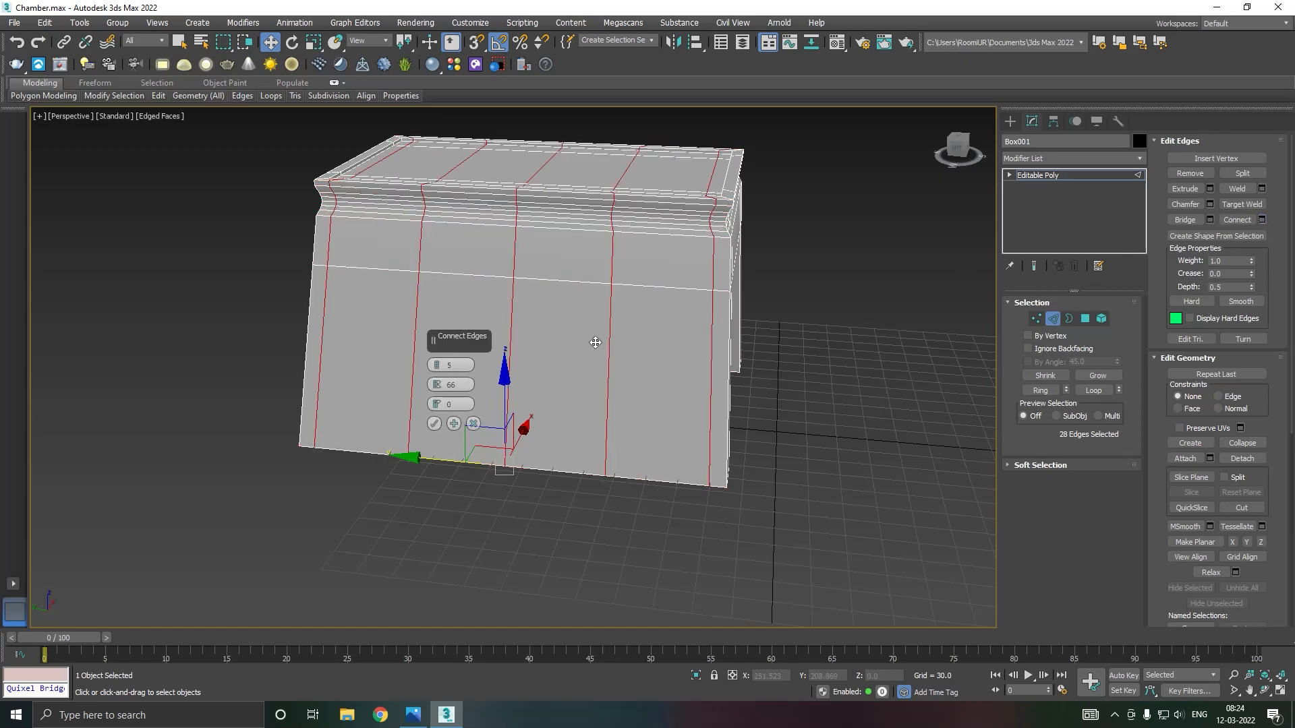
pyautogui.click(437, 368)
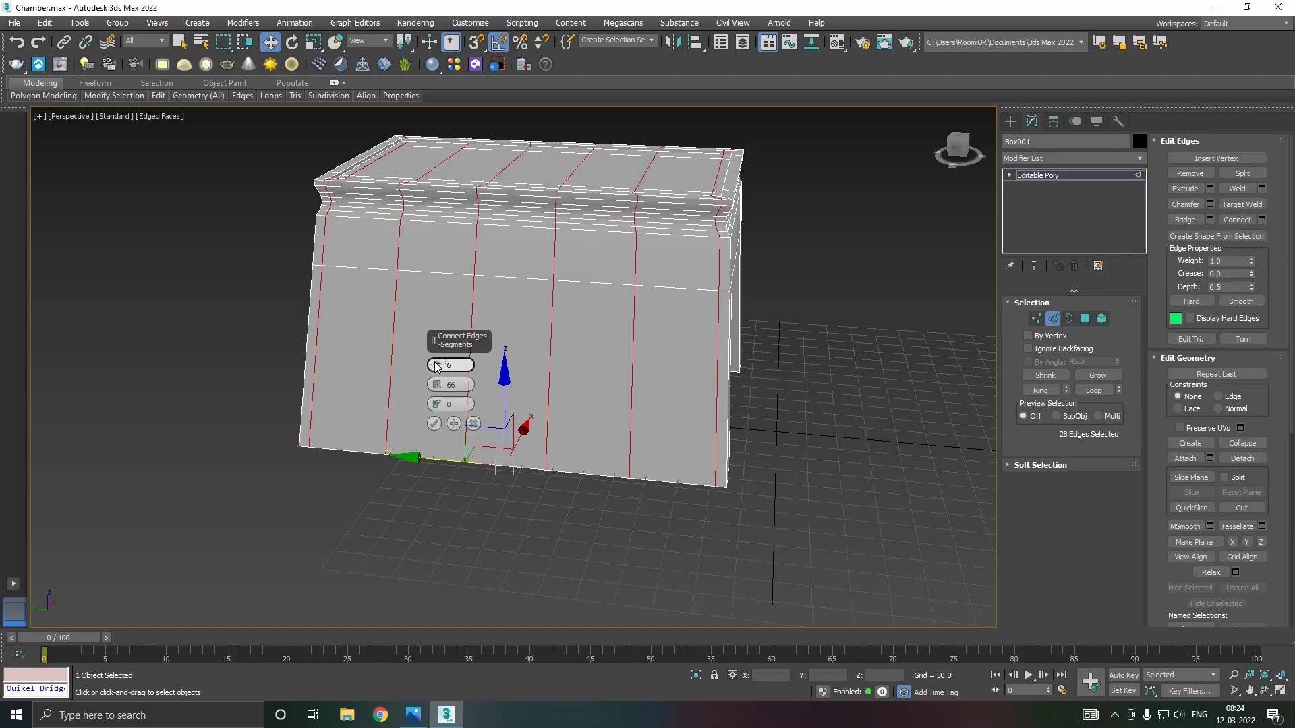
pyautogui.click(437, 365)
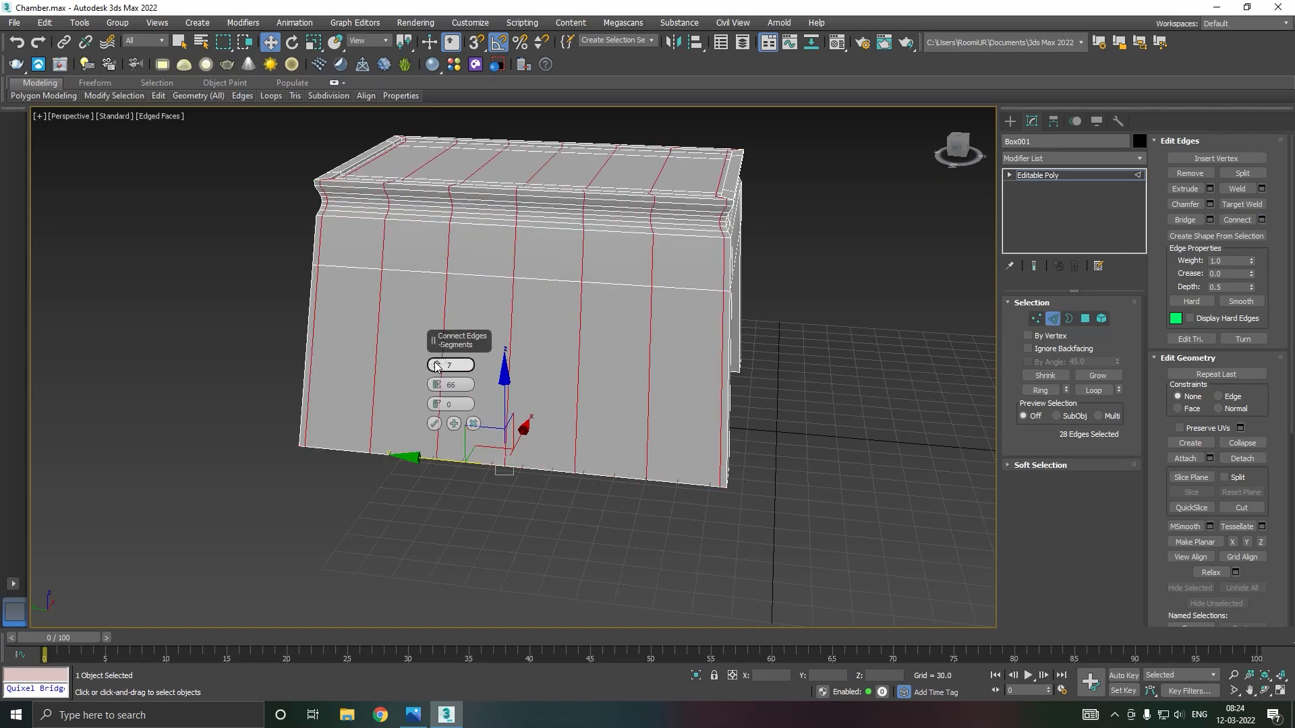
pyautogui.click(433, 424)
# Step: Select two tall lower polygons on the long side wall, the second wide panel from each end
pyautogui.click(1085, 318)
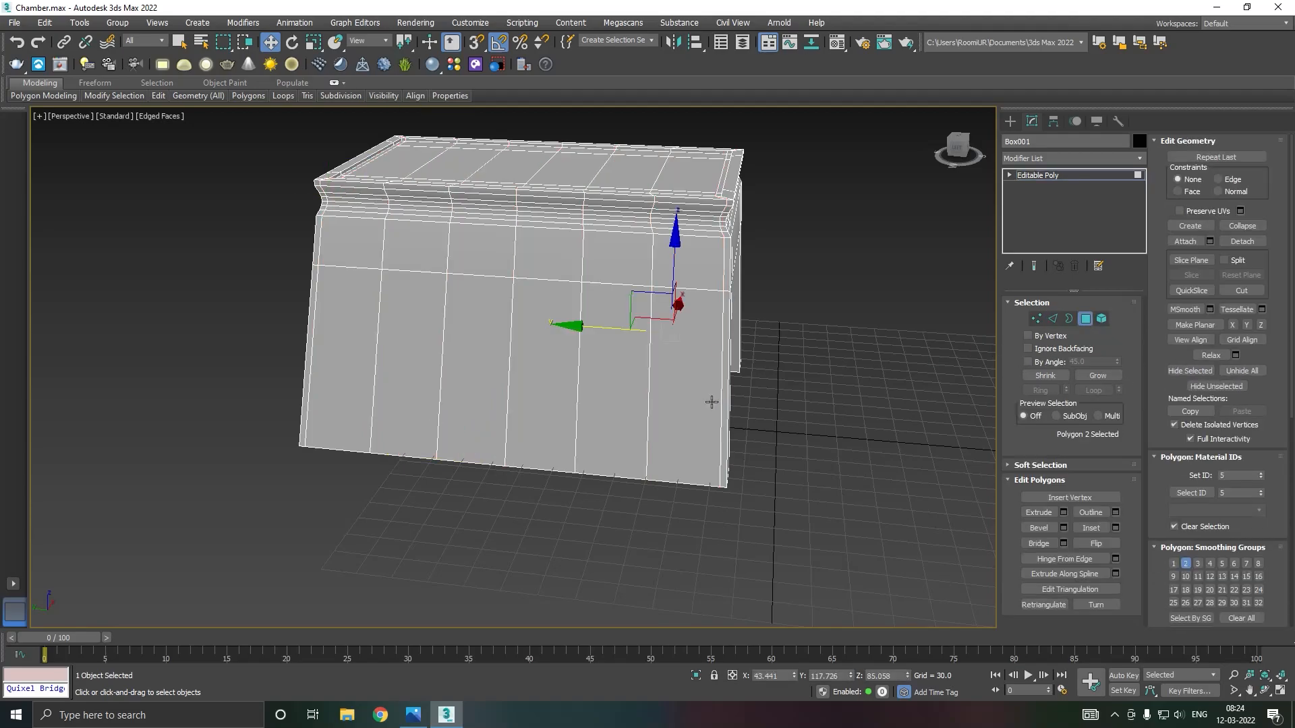
pyautogui.click(638, 425)
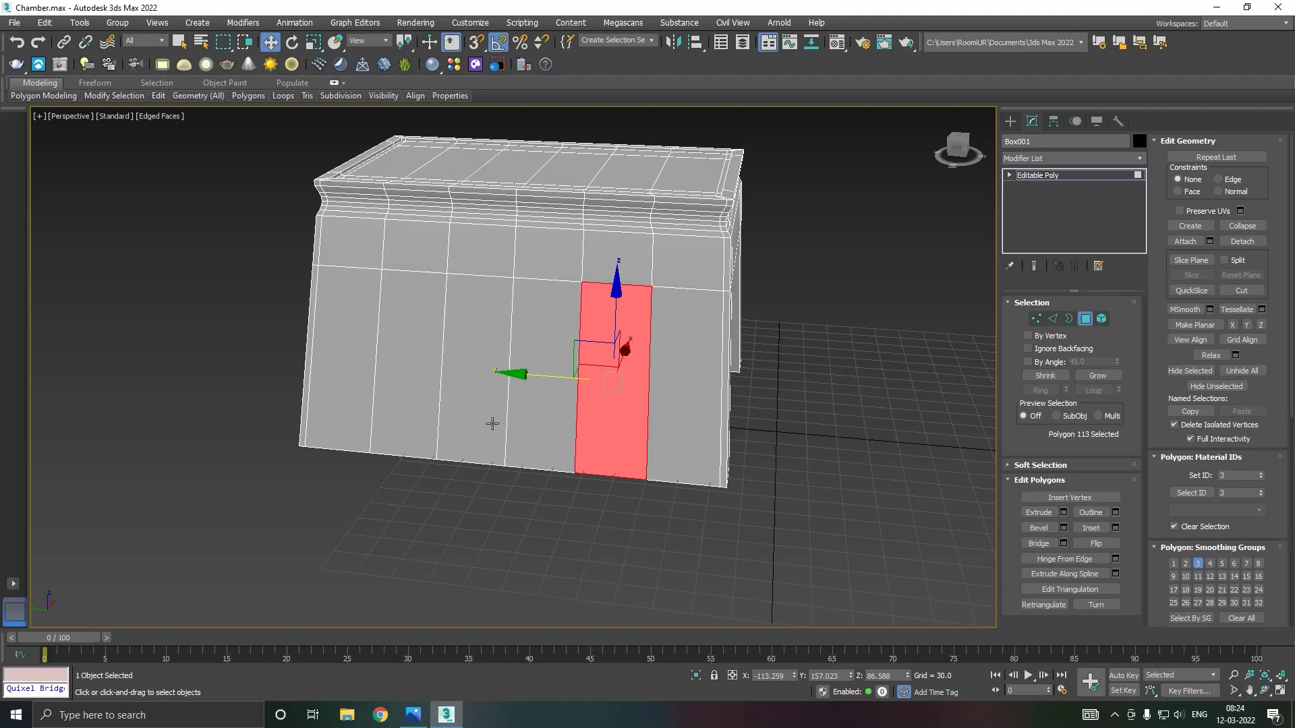
pyautogui.keyDown('ctrl'); pyautogui.click(430, 419); pyautogui.keyUp('ctrl')
pyautogui.keyDown('alt'); pyautogui.moveTo(570, 399); pyautogui.dragTo(534, 401, button='middle'); pyautogui.keyUp('alt')
pyautogui.scroll(2, 535, 401)
pyautogui.scroll(3, 551, 428)
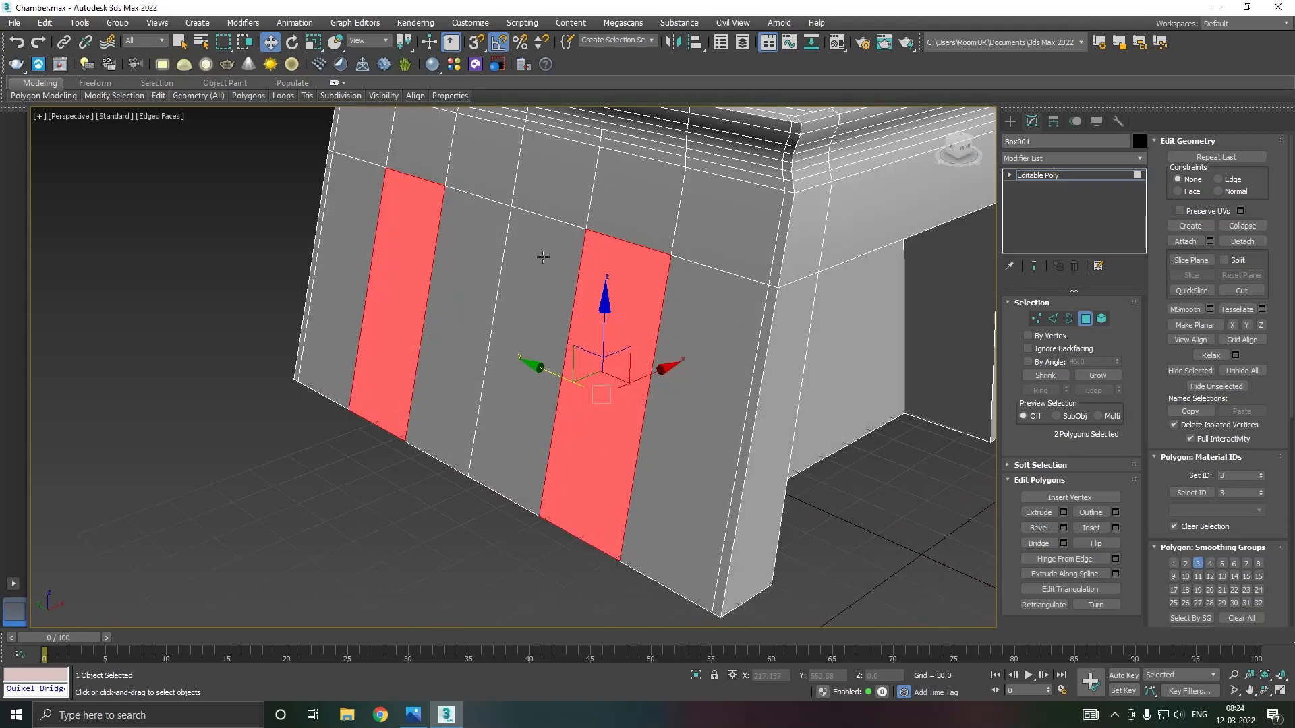
pyautogui.scroll(-3, 521, 293)
pyautogui.moveTo(157, 96)
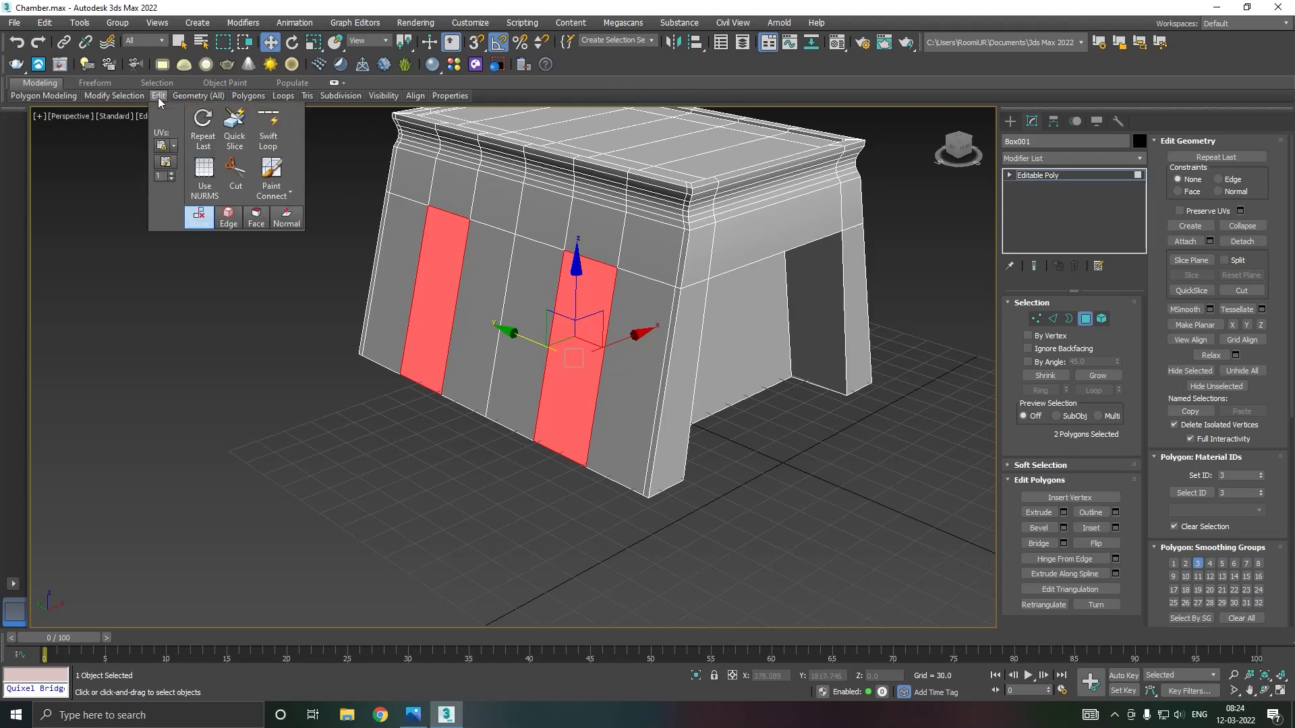
# Step: Add a horizontal Swift Loop around the chamber, slightly below the existing horizontal edge above the side-wall panels
pyautogui.click(269, 127)
pyautogui.click(590, 290)
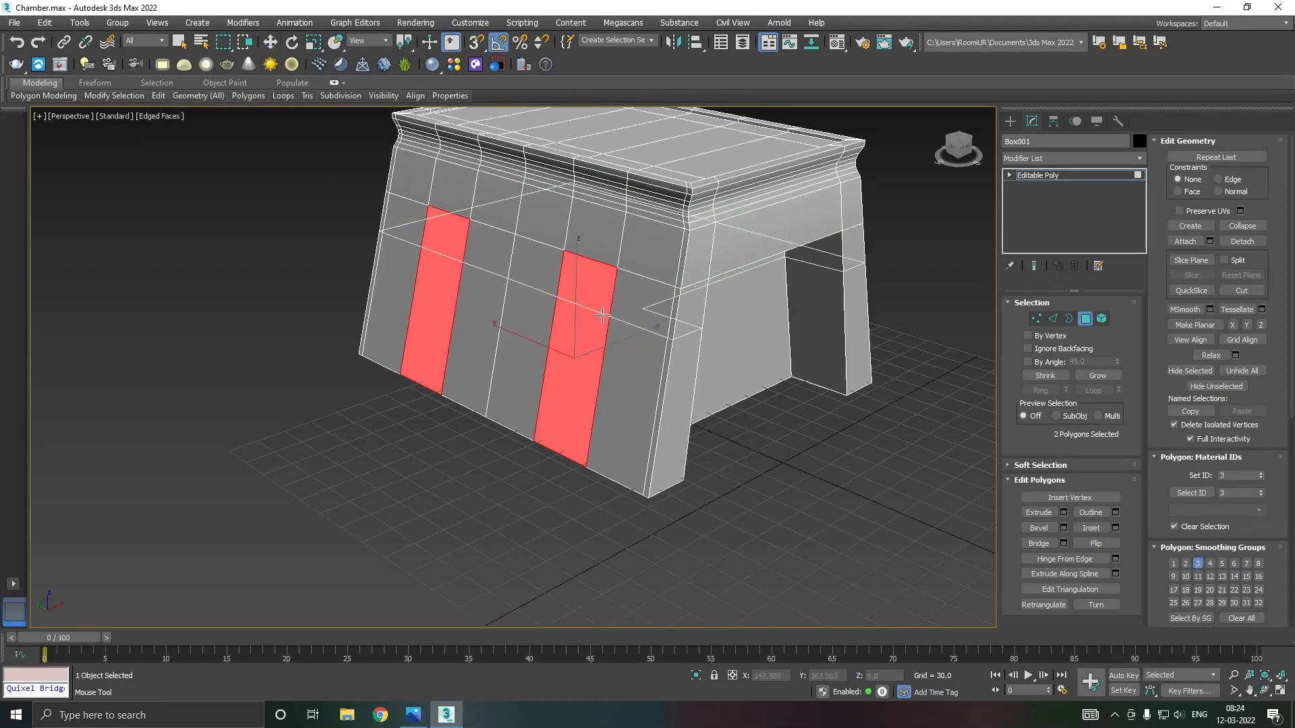
pyautogui.press('w')
# Step: Select the two shortened lower panels, the second from each end of the long side wall, and extrude them by -39.823
pyautogui.click(590, 337)
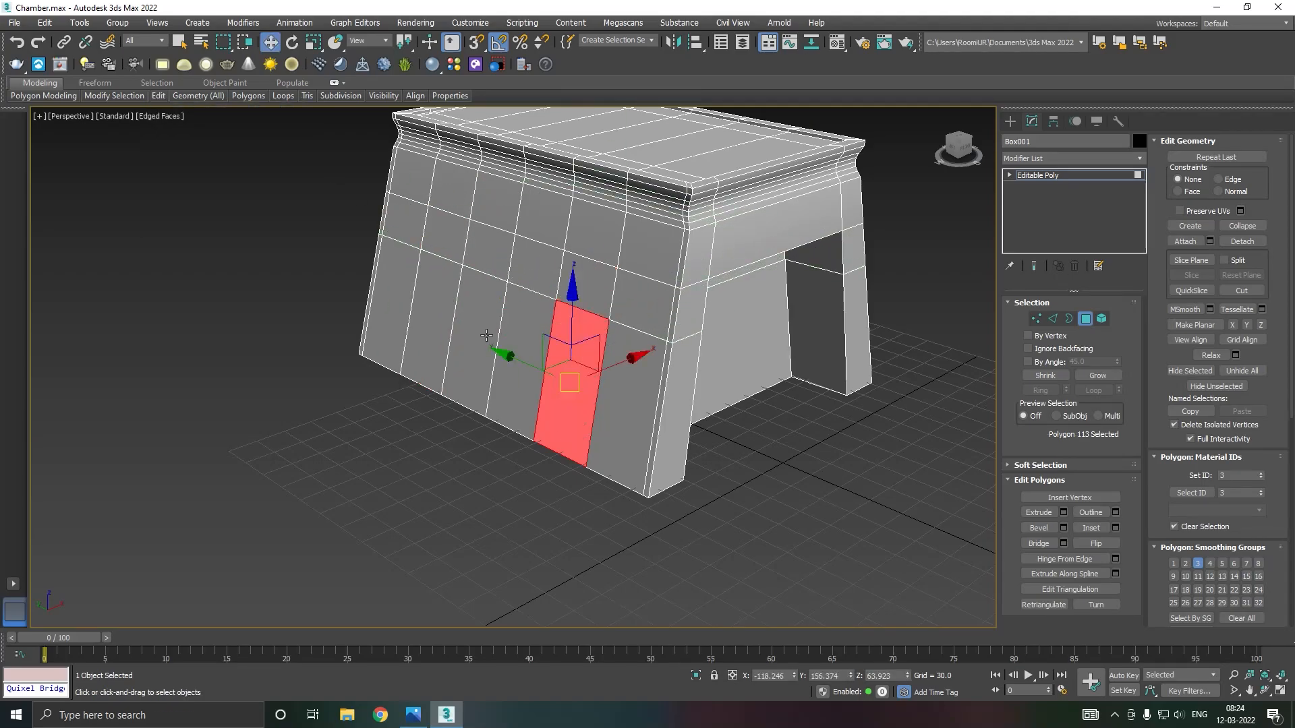
pyautogui.keyDown('ctrl'); pyautogui.click(457, 327); pyautogui.keyUp('ctrl')
pyautogui.keyDown('ctrl'); pyautogui.click(428, 326); pyautogui.keyUp('ctrl')
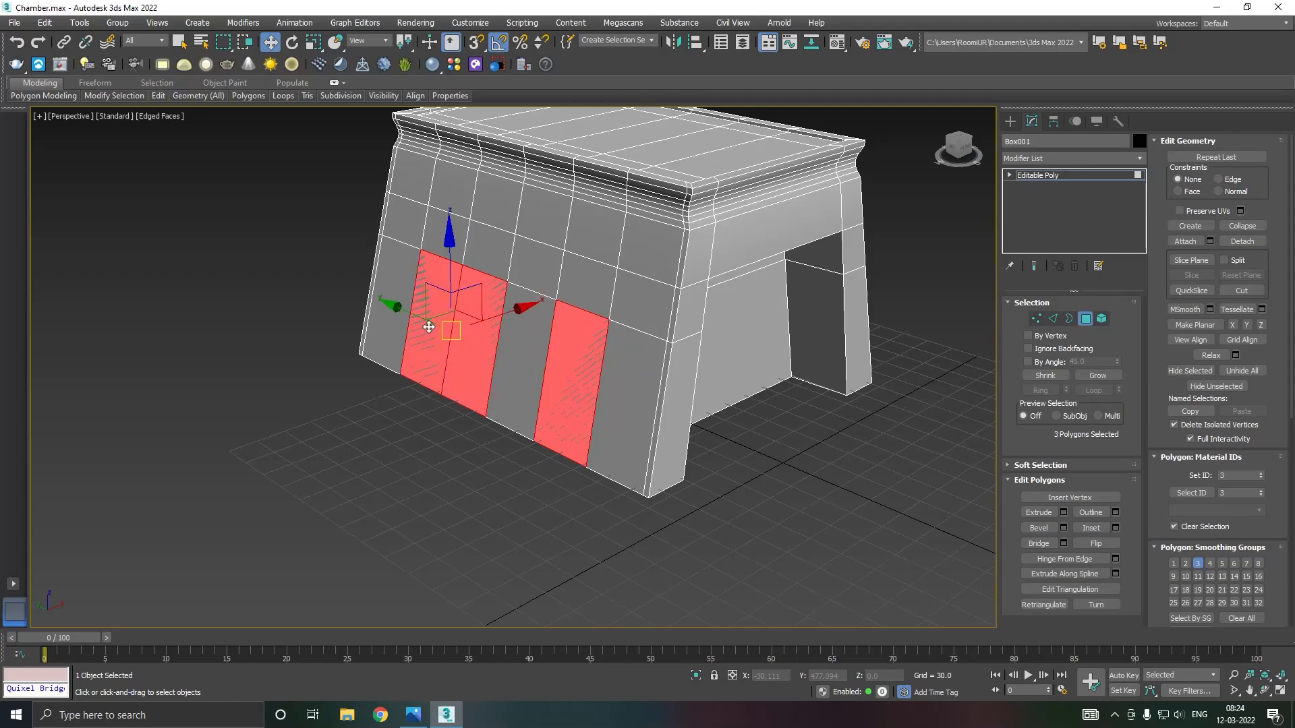
pyautogui.keyDown('alt'); pyautogui.click(471, 349); pyautogui.keyUp('alt')
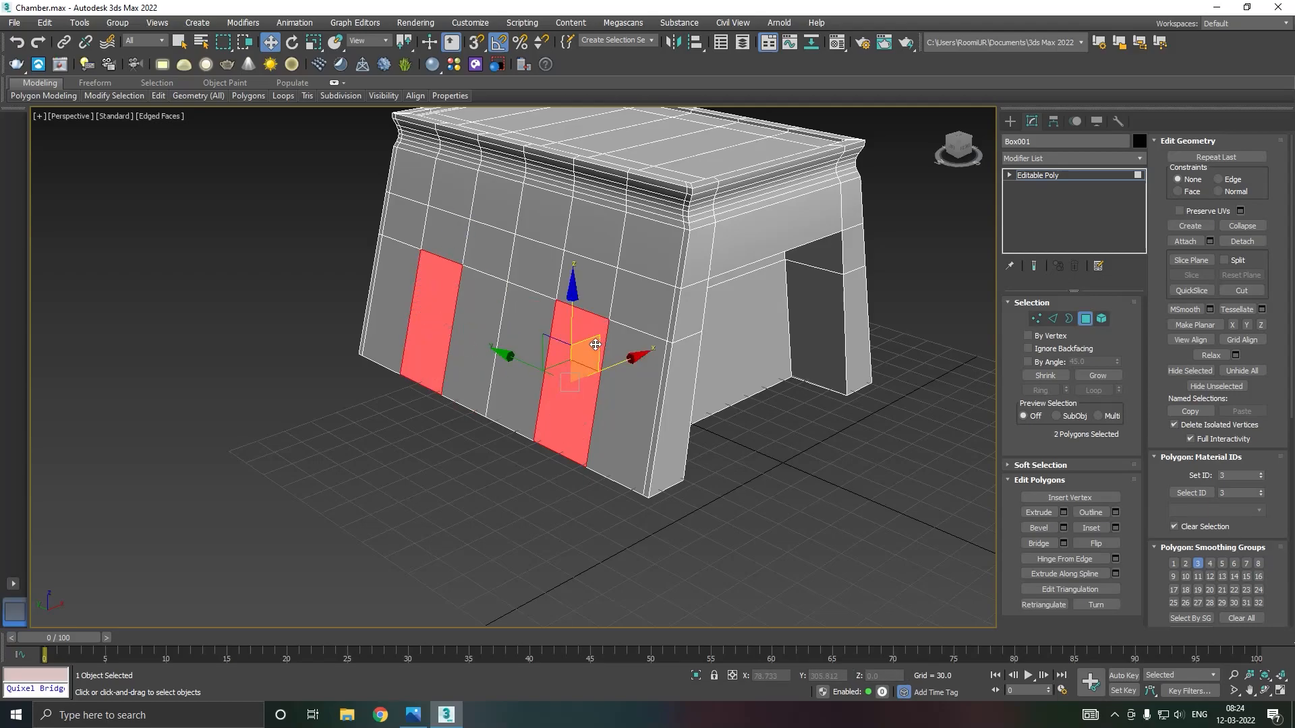
pyautogui.click(1064, 513)
pyautogui.keyDown('alt'); pyautogui.moveTo(649, 416); pyautogui.dragTo(636, 353, button='middle'); pyautogui.keyUp('alt')
pyautogui.scroll(2, 568, 362)
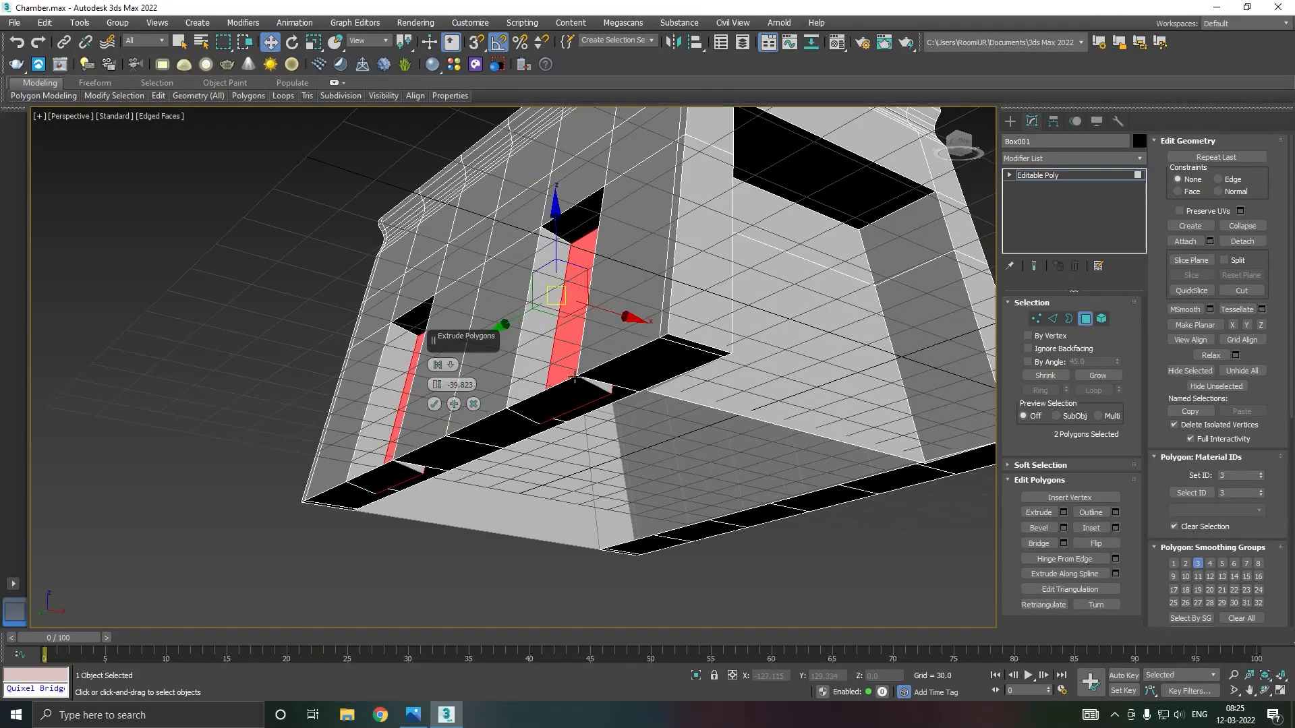
pyautogui.click(433, 403)
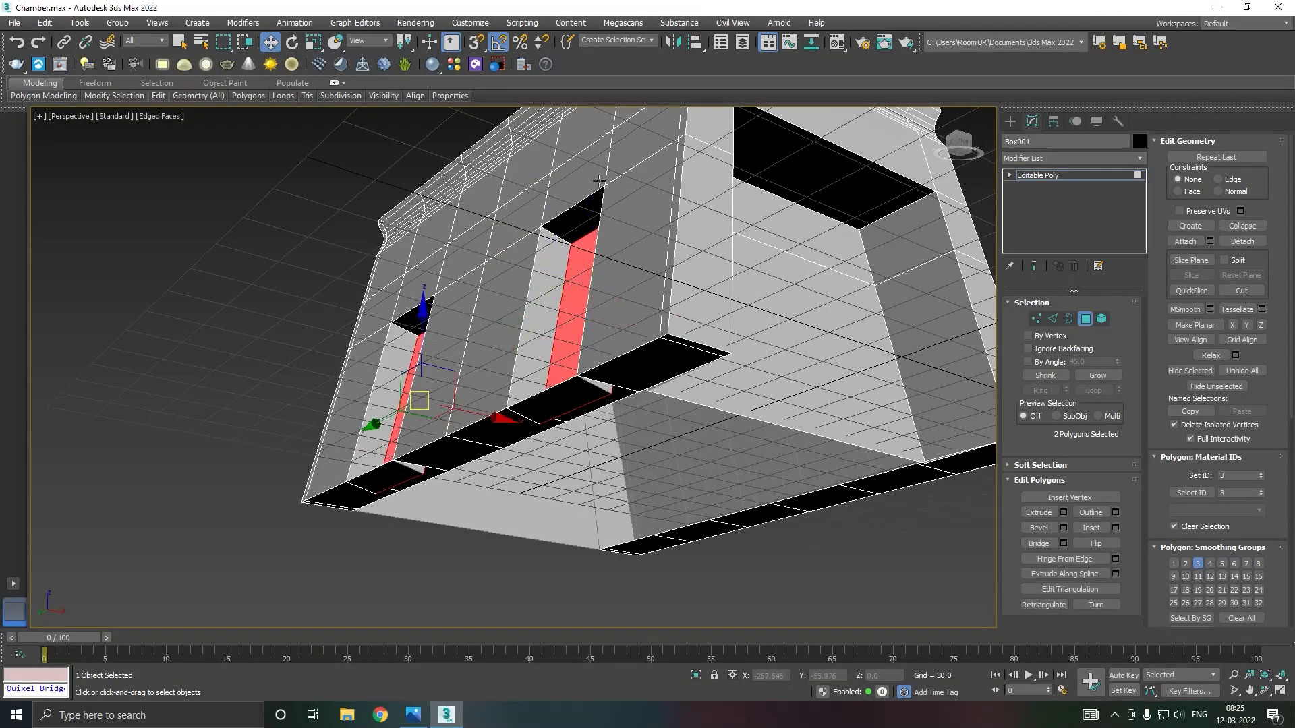
# Step: Raise the back polygons of the two side-wall niches slightly along Z
pyautogui.moveTo(424, 338); pyautogui.dragTo(423, 327)
pyautogui.rightClick(617, 297)
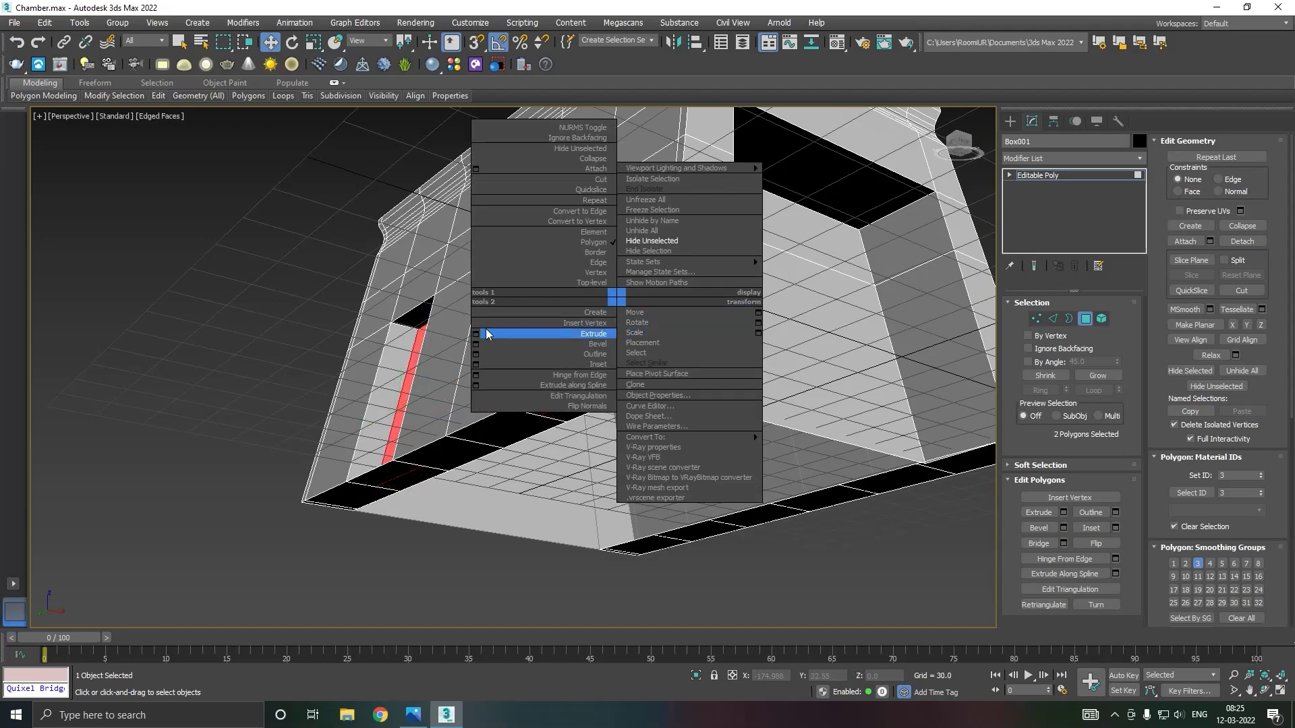
pyautogui.click(395, 296)
pyautogui.keyDown('alt'); pyautogui.moveTo(395, 296); pyautogui.dragTo(444, 348, button='middle'); pyautogui.keyUp('alt')
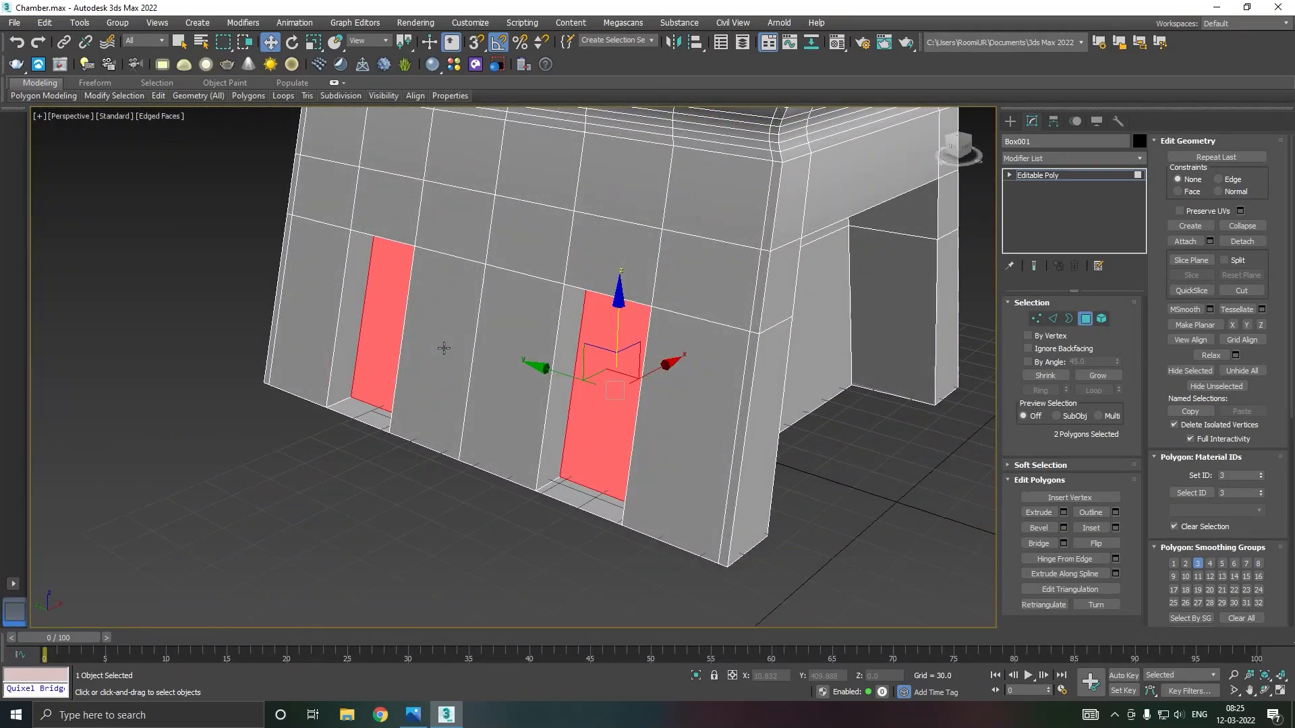
# Step: Delete the bottom polygons closing the floor of both side-wall niches
pyautogui.click(355, 407)
pyautogui.press('Delete')
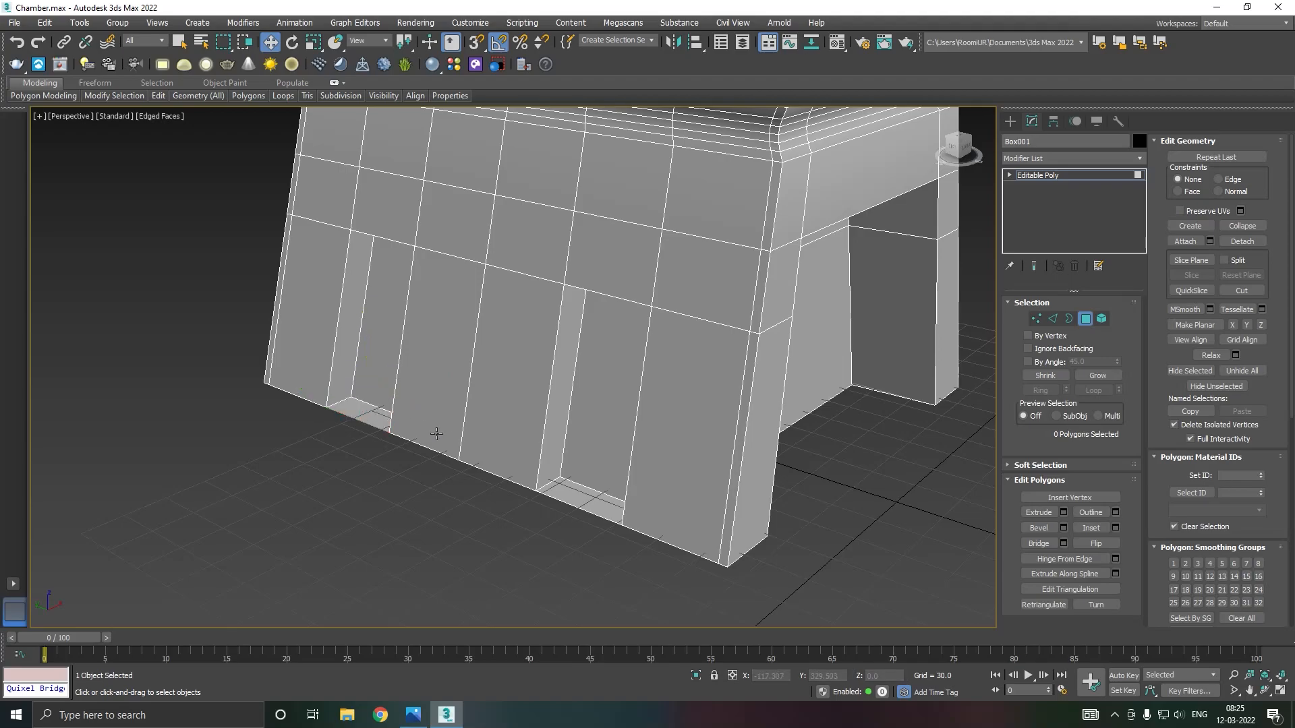
pyautogui.click(556, 500)
pyautogui.press('Delete')
pyautogui.click(347, 403)
pyautogui.press('Delete')
pyautogui.click(609, 516)
pyautogui.press('Delete')
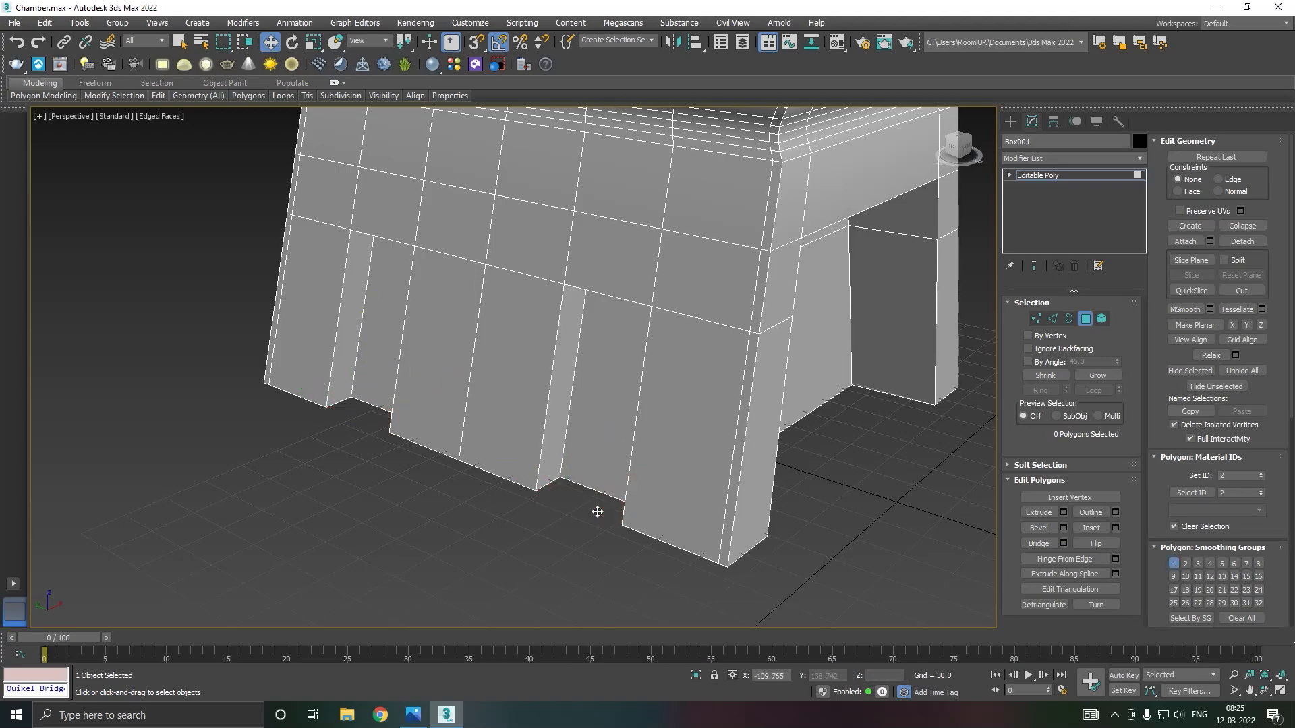
pyautogui.scroll(-4, 500, 475)
pyautogui.click(603, 458)
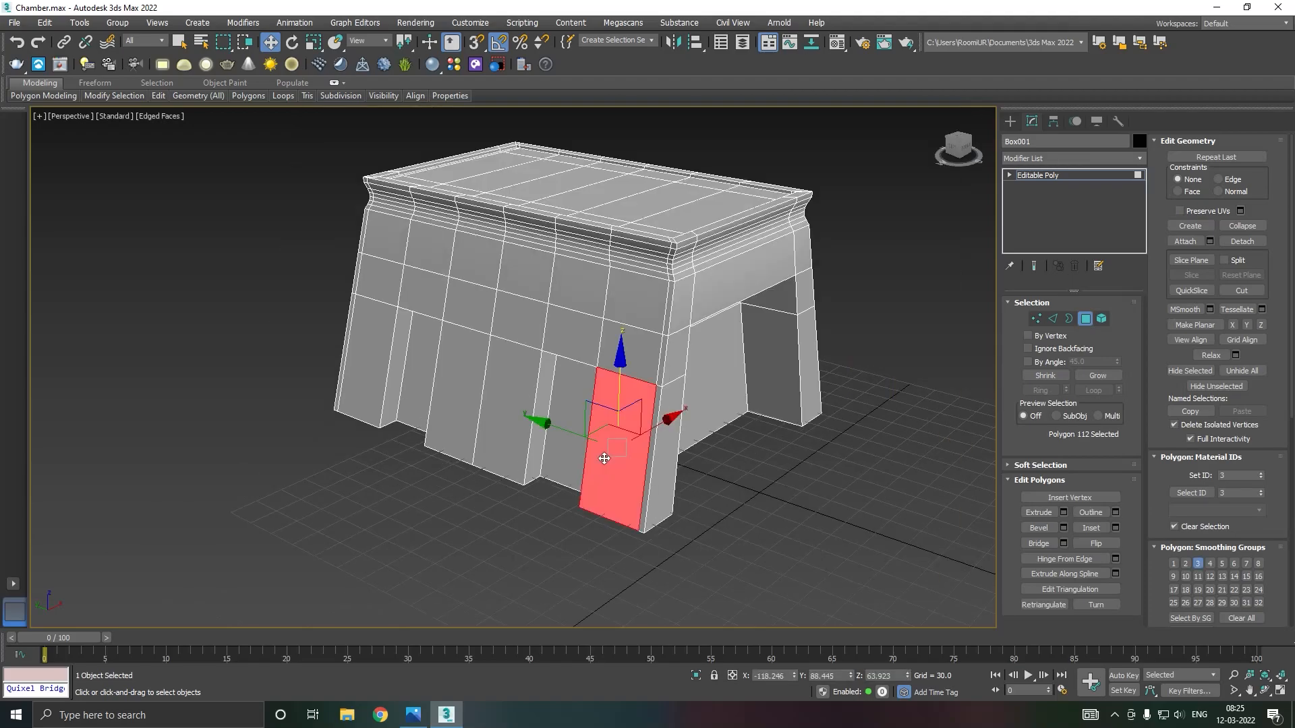
pyautogui.keyDown('alt'); pyautogui.moveTo(667, 456); pyautogui.dragTo(593, 443, button='middle'); pyautogui.keyUp('alt')
pyautogui.scroll(-5, 431, 424)
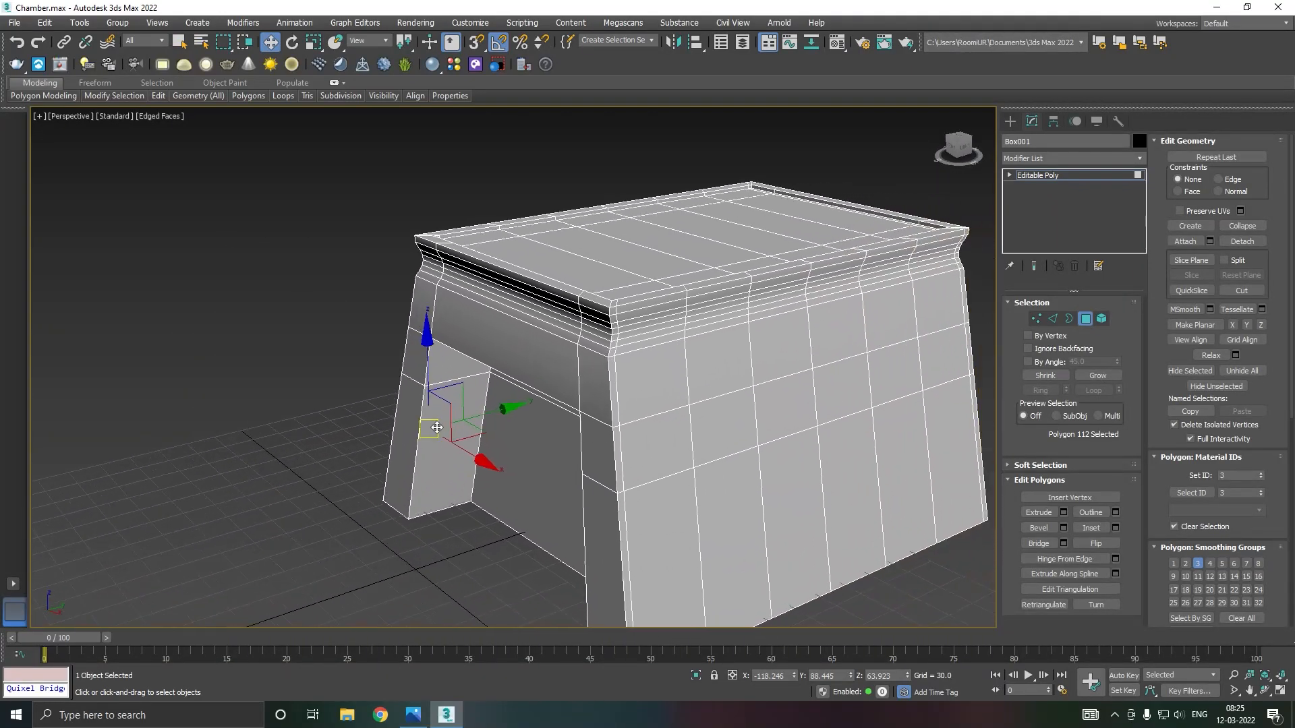
pyautogui.keyDown('alt'); pyautogui.moveTo(432, 424); pyautogui.dragTo(547, 439, button='middle'); pyautogui.keyUp('alt')
pyautogui.scroll(3, 491, 431)
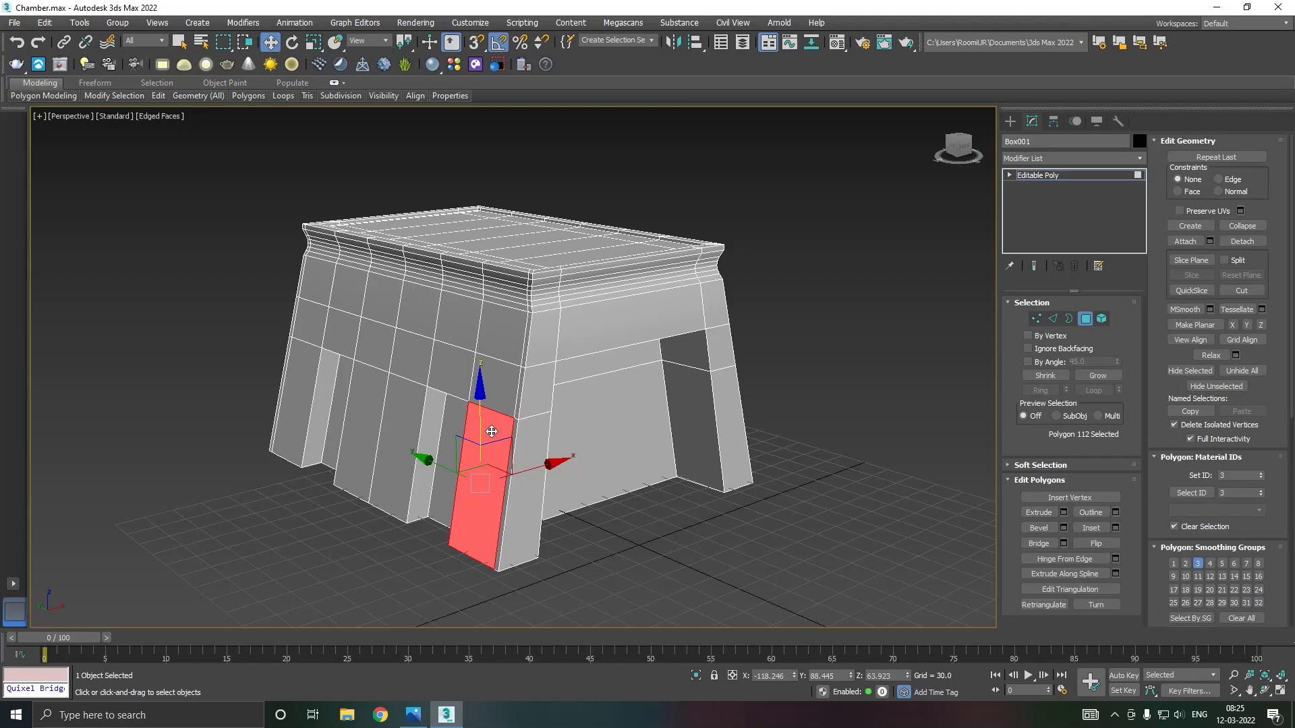
# Step: Select the horizontal edge ring across the doorway's recessed wall, save the scene, and connect the ring with 2 spread-apart vertical segments
pyautogui.keyDown('alt'); pyautogui.moveTo(617, 405); pyautogui.dragTo(870, 358, button='middle'); pyautogui.keyUp('alt')
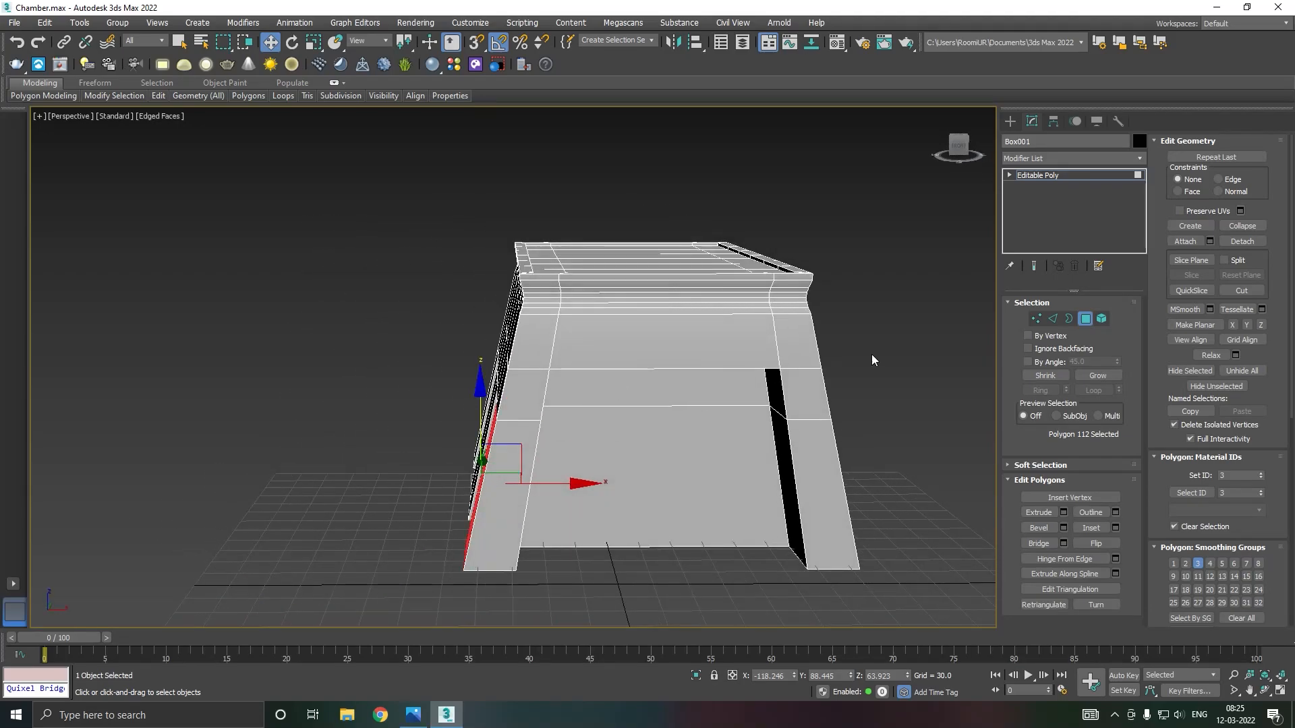
pyautogui.click(1053, 319)
pyautogui.click(612, 406)
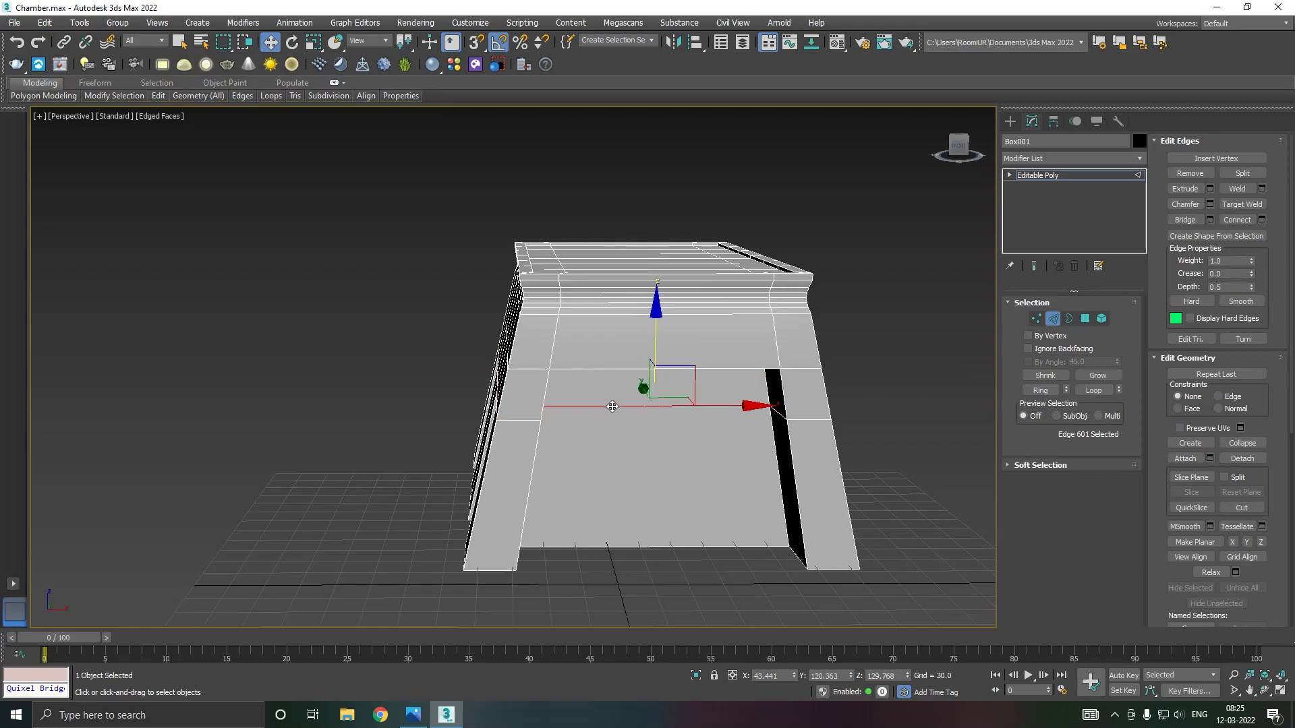
pyautogui.click(1039, 390)
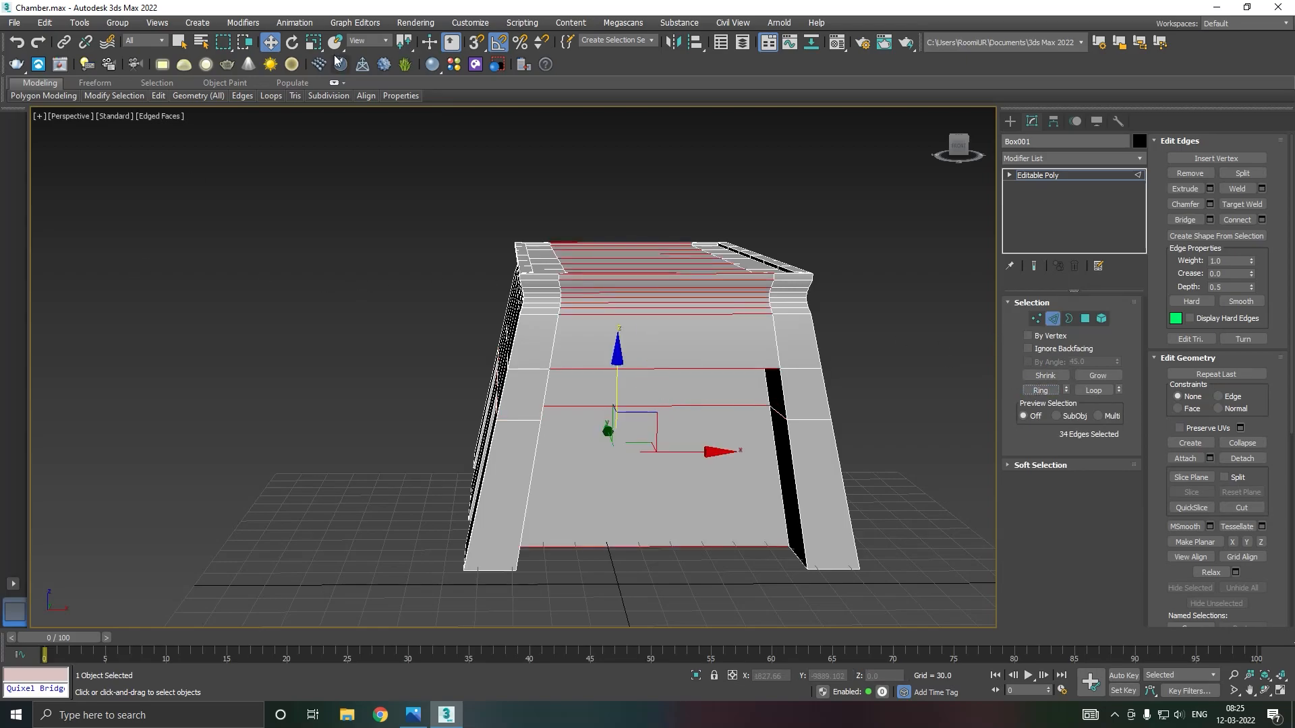
pyautogui.click(14, 24)
pyautogui.click(29, 127)
pyautogui.click(1262, 221)
pyautogui.moveTo(435, 368); pyautogui.dragTo(452, 507)
pyautogui.click(434, 424)
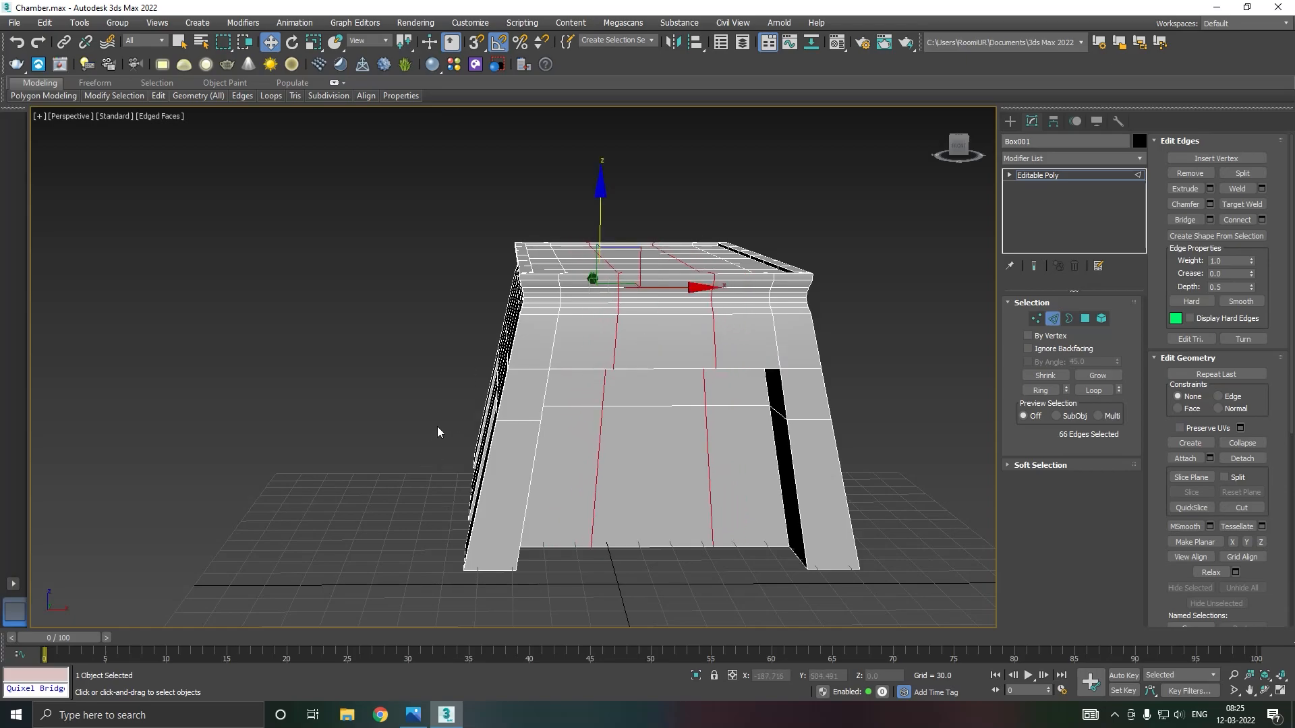
# Step: Delete the middle lower polygon of the doorway's recessed wall to create a door opening
pyautogui.keyDown('alt'); pyautogui.moveTo(689, 526); pyautogui.dragTo(686, 498, button='middle'); pyautogui.keyUp('alt')
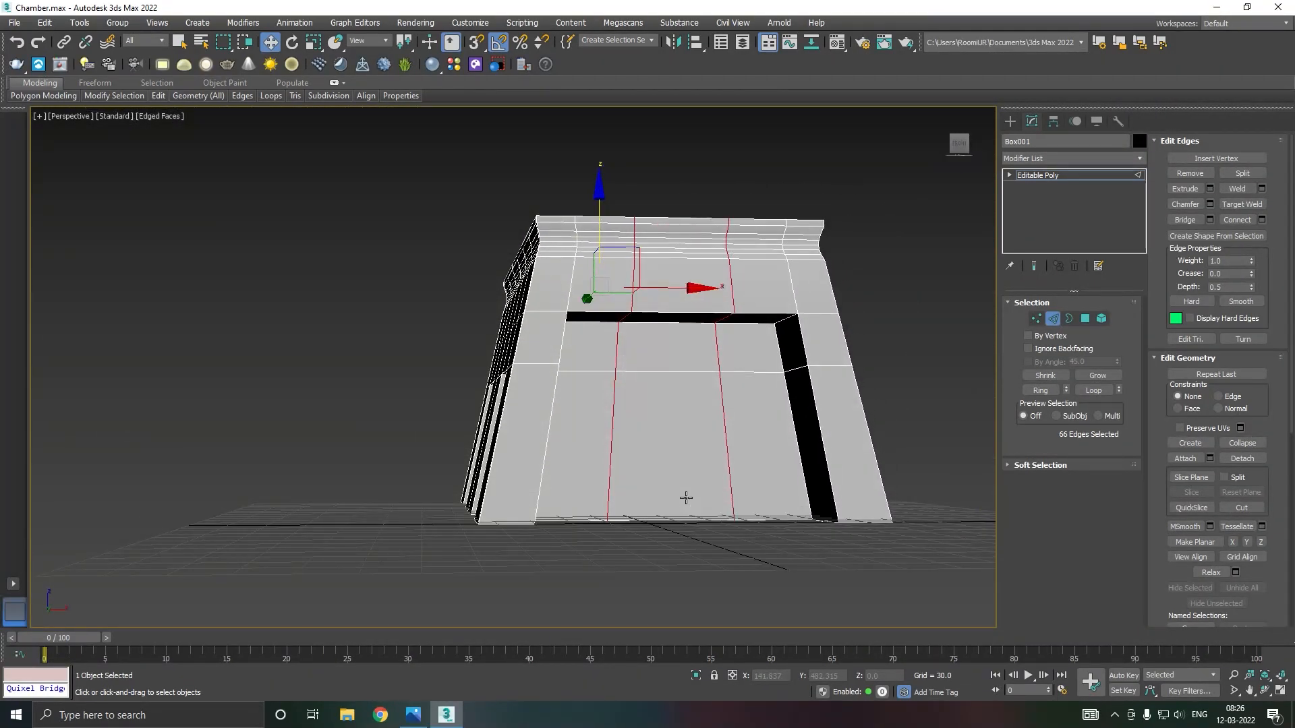
pyautogui.scroll(3, 686, 497)
pyautogui.click(686, 498)
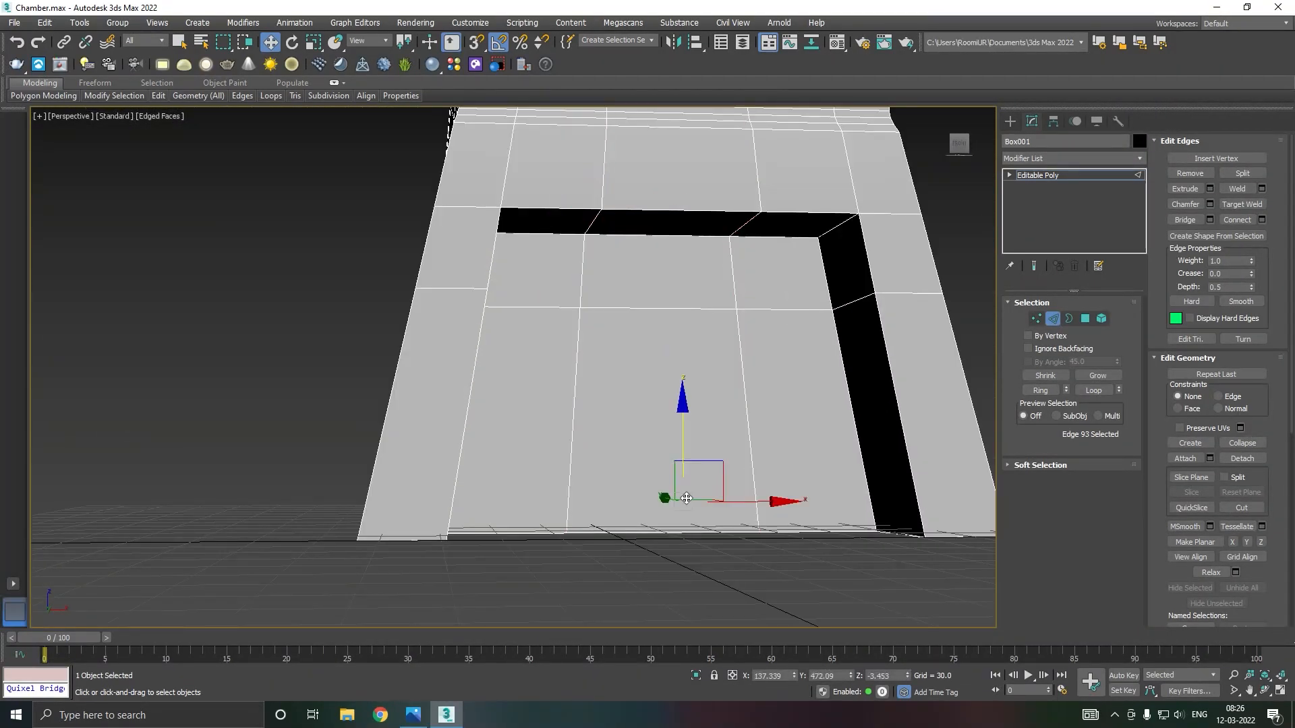
pyautogui.click(1083, 319)
pyautogui.click(688, 419)
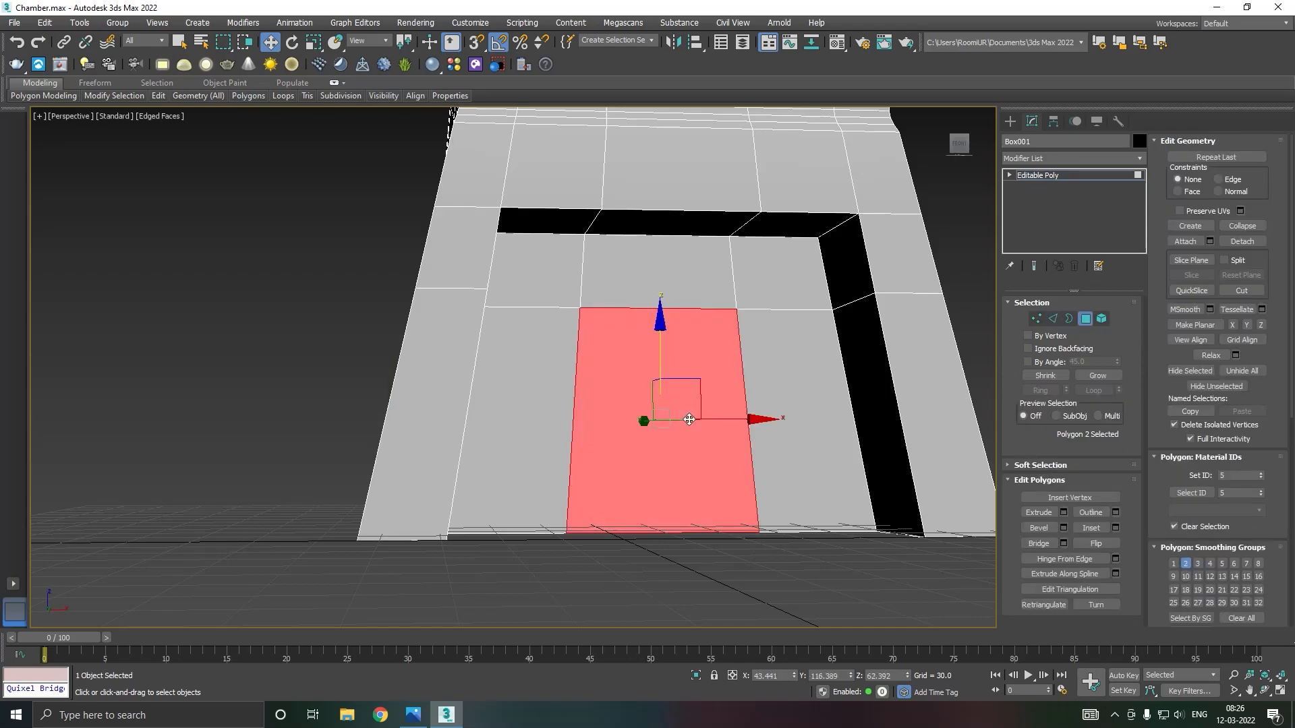
pyautogui.press('Delete')
# Step: Select the two side edges and the top edge of the door opening and extrude them inward along Y
pyautogui.click(770, 465)
pyautogui.keyDown('alt'); pyautogui.moveTo(773, 462); pyautogui.dragTo(805, 468, button='middle'); pyautogui.keyUp('alt')
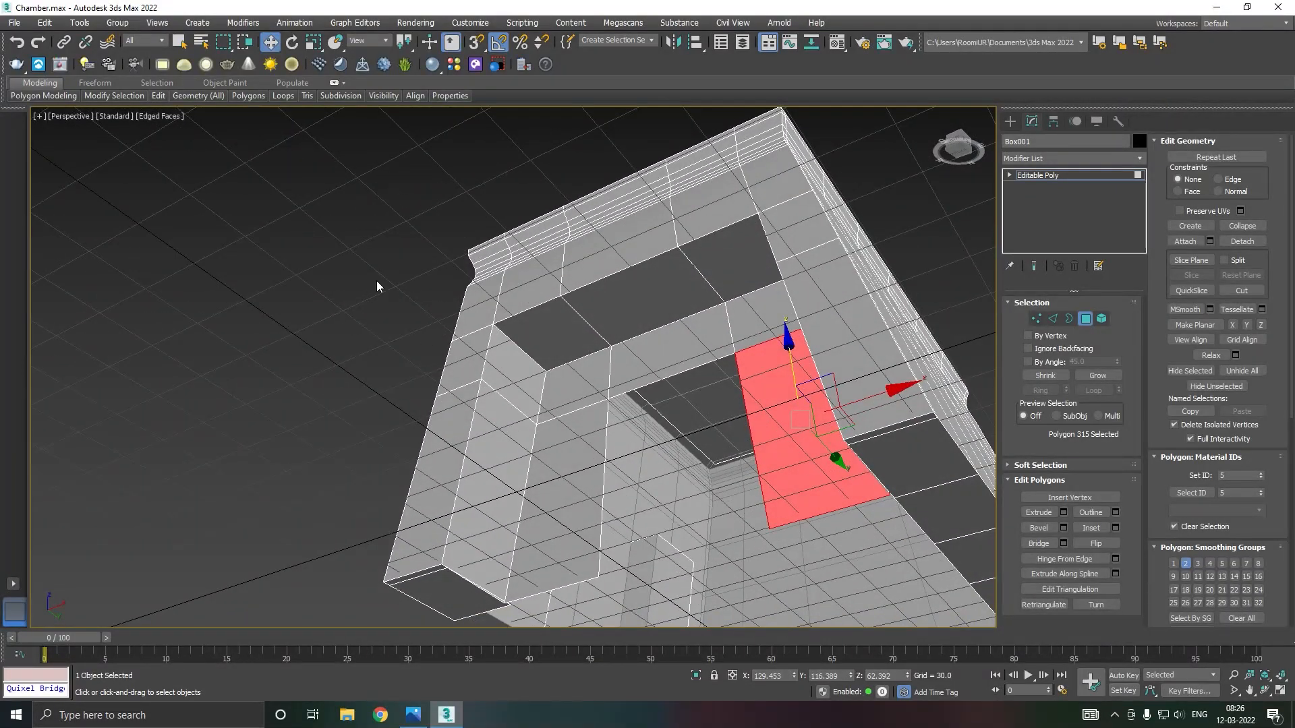
pyautogui.click(1054, 320)
pyautogui.click(749, 427)
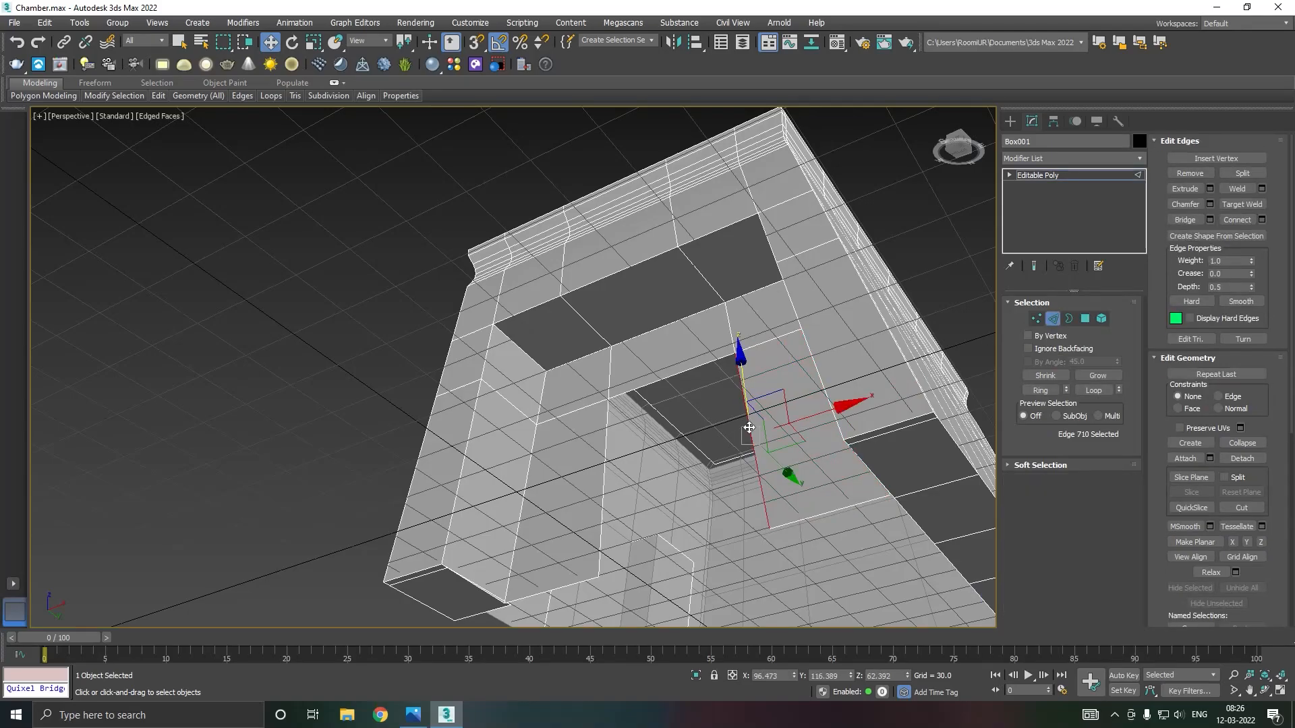
pyautogui.keyDown('ctrl'); pyautogui.click(672, 376); pyautogui.keyUp('ctrl')
pyautogui.keyDown('ctrl'); pyautogui.click(607, 445); pyautogui.keyUp('ctrl')
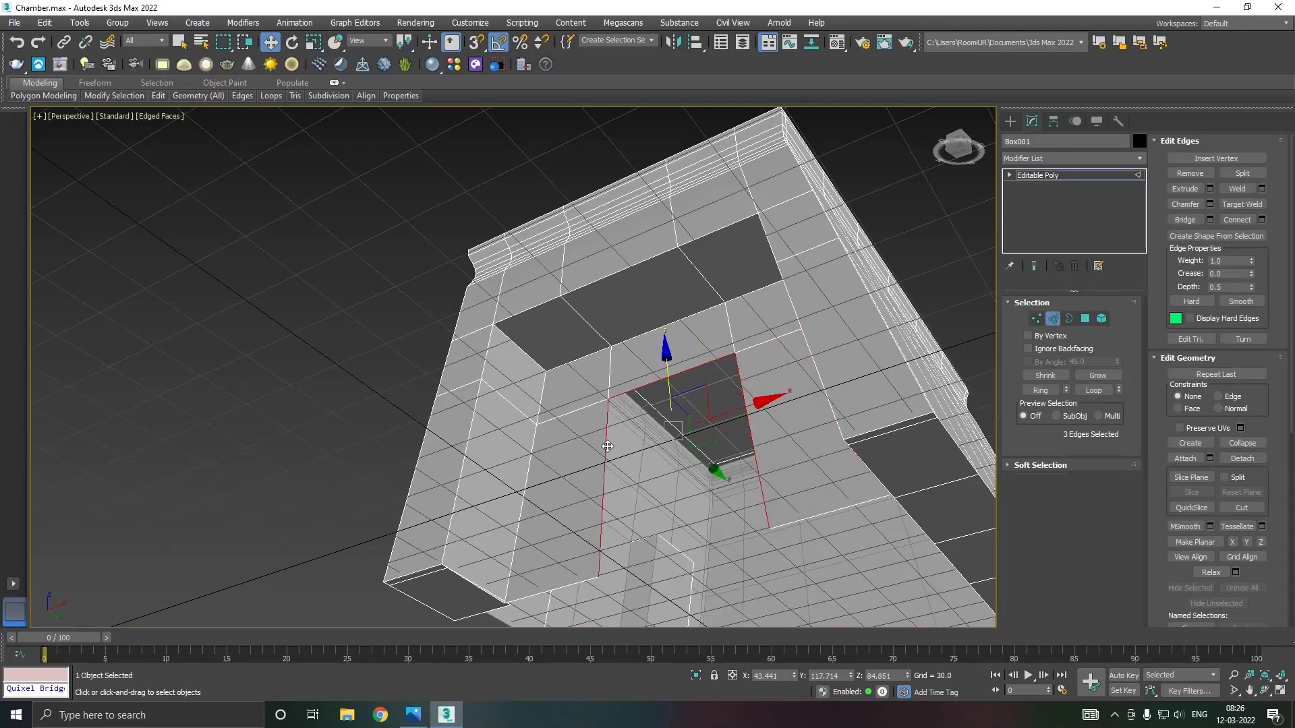
pyautogui.moveTo(705, 461); pyautogui.dragTo(735, 478)
# Step: Adjust the depth of the door passage by moving its three inner edges along Y to about 176
pyautogui.keyDown('alt'); pyautogui.moveTo(735, 478); pyautogui.dragTo(982, 418, button='middle'); pyautogui.keyUp('alt')
pyautogui.scroll(-3, 656, 423)
pyautogui.keyDown('alt'); pyautogui.moveTo(667, 448); pyautogui.dragTo(614, 402, button='middle'); pyautogui.keyUp('alt')
pyautogui.scroll(3, 689, 453)
pyautogui.moveTo(625, 399); pyautogui.dragTo(614, 393)
pyautogui.keyDown('alt'); pyautogui.moveTo(614, 393); pyautogui.dragTo(621, 411, button='middle'); pyautogui.keyUp('alt')
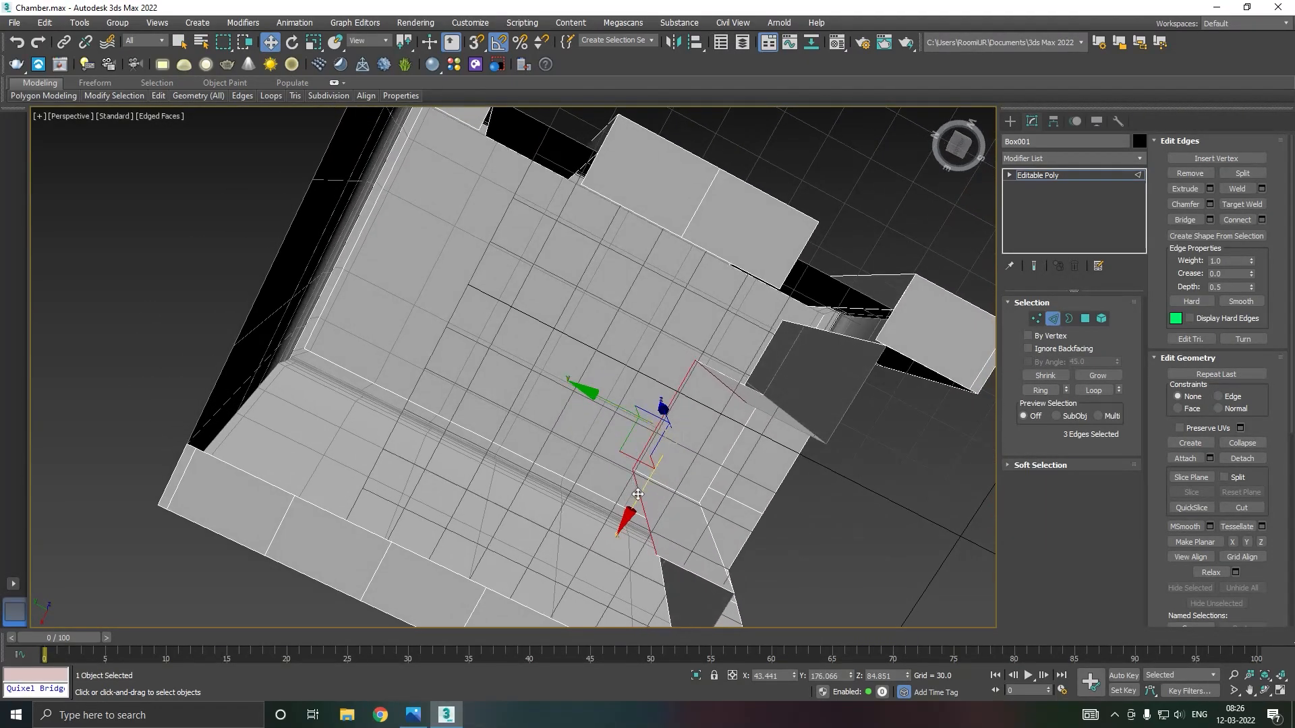
# Step: Extrude the passage's inner vertical edge nearest the niched side wall along X to about -82
pyautogui.keyDown('alt'); pyautogui.moveTo(640, 500); pyautogui.dragTo(486, 457, button='middle'); pyautogui.keyUp('alt')
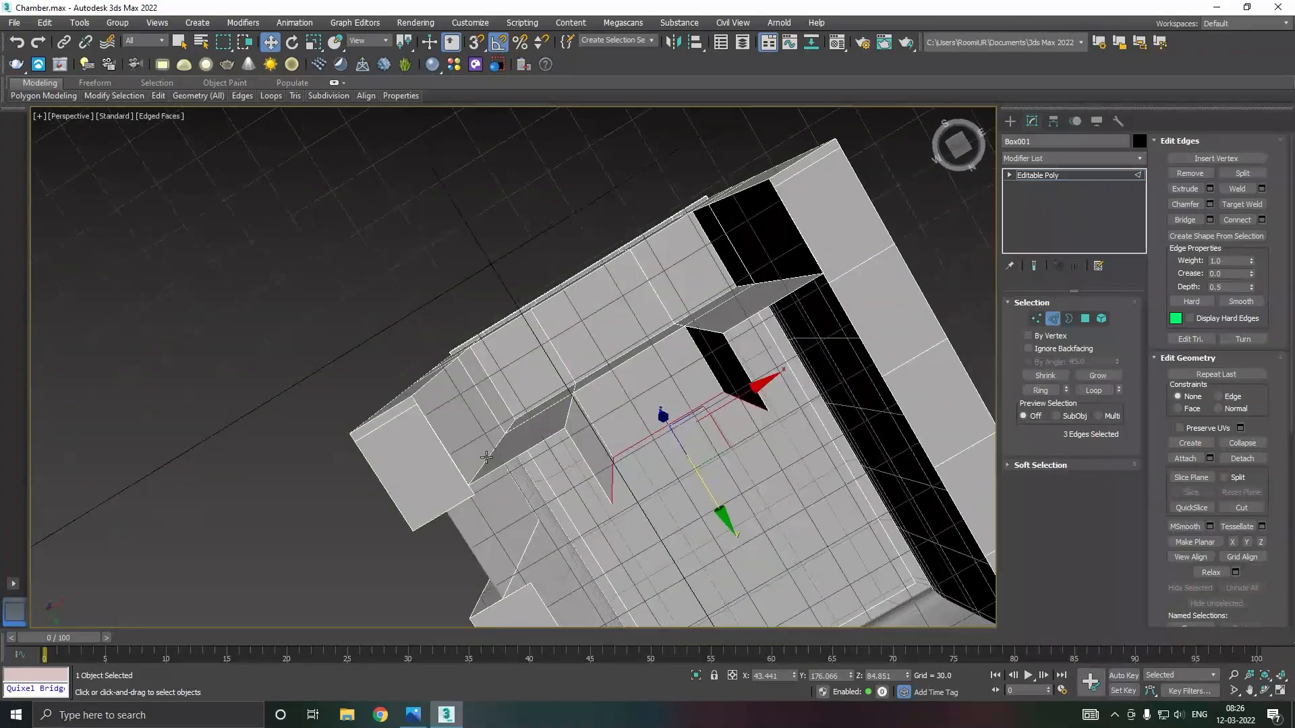
pyautogui.click(615, 486)
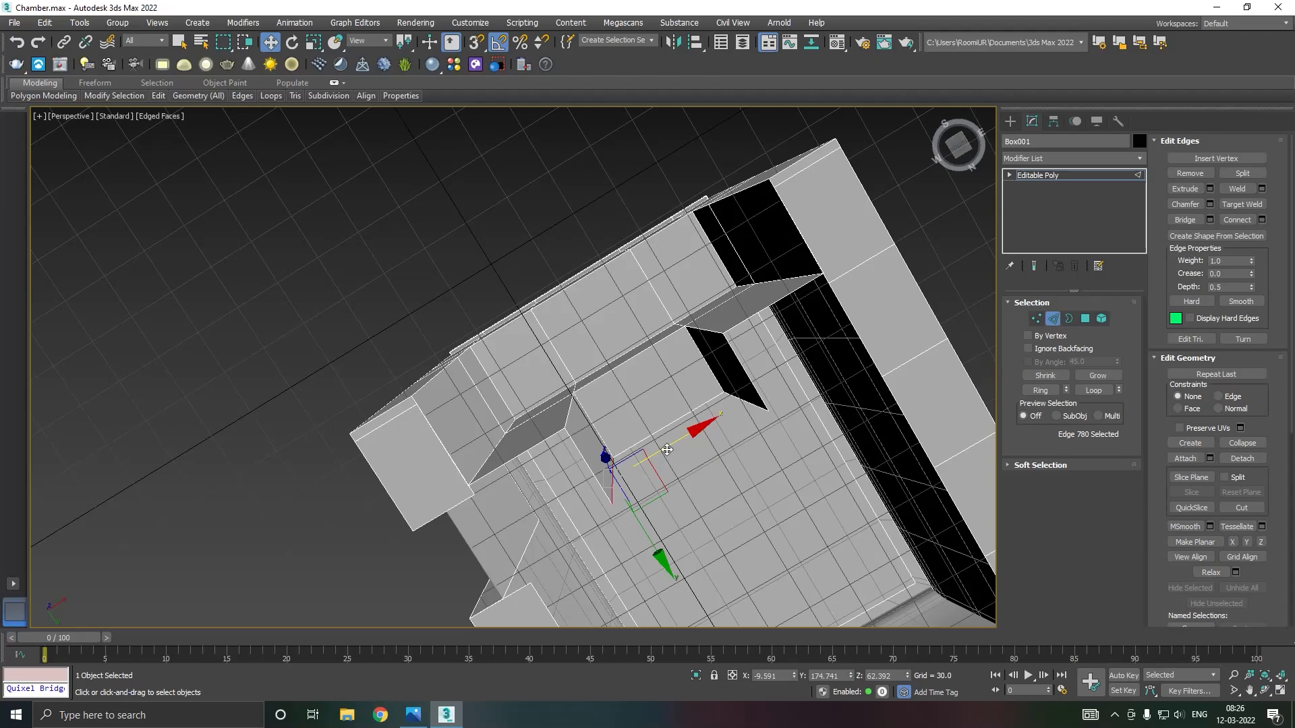
pyautogui.keyDown('shift'); pyautogui.moveTo(667, 449); pyautogui.dragTo(575, 477); pyautogui.keyUp('shift')
pyautogui.keyDown('alt'); pyautogui.moveTo(576, 477); pyautogui.dragTo(619, 447, button='middle'); pyautogui.keyUp('alt')
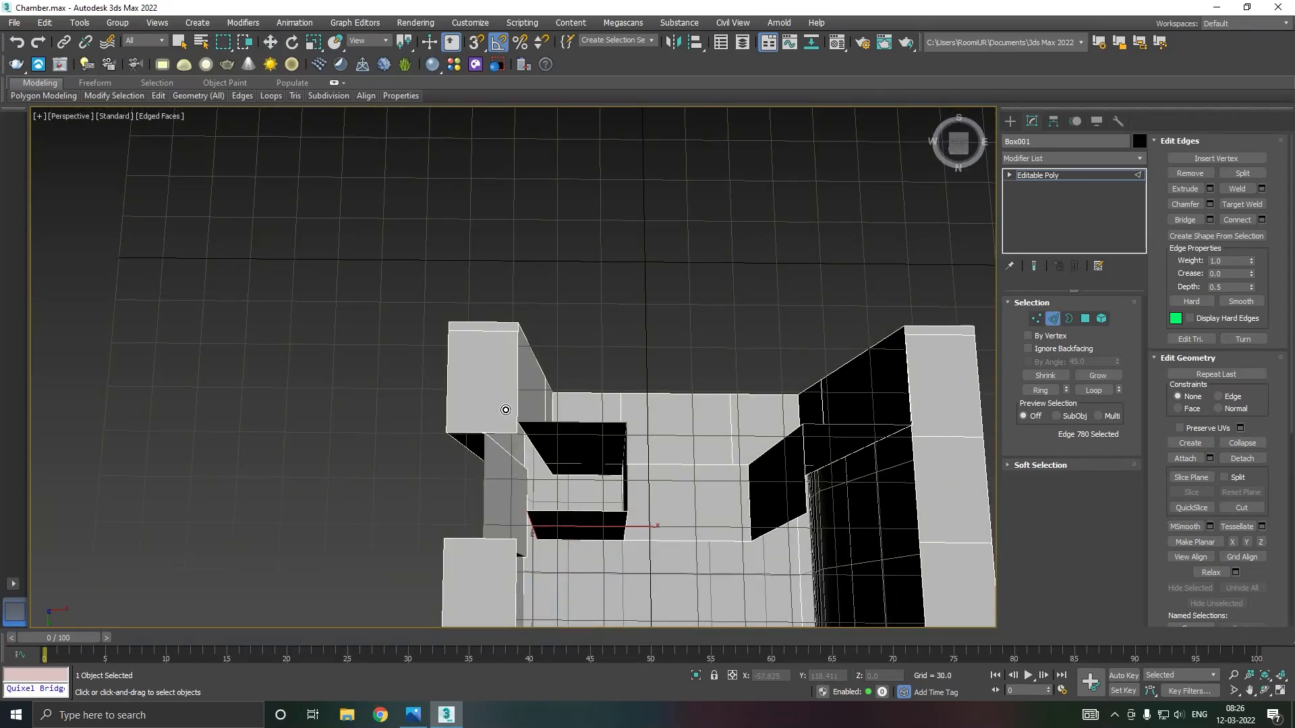
pyautogui.click(270, 42)
pyautogui.keyDown('alt'); pyautogui.moveTo(496, 267); pyautogui.dragTo(626, 406, button='middle'); pyautogui.keyUp('alt')
pyautogui.scroll(4, 546, 391)
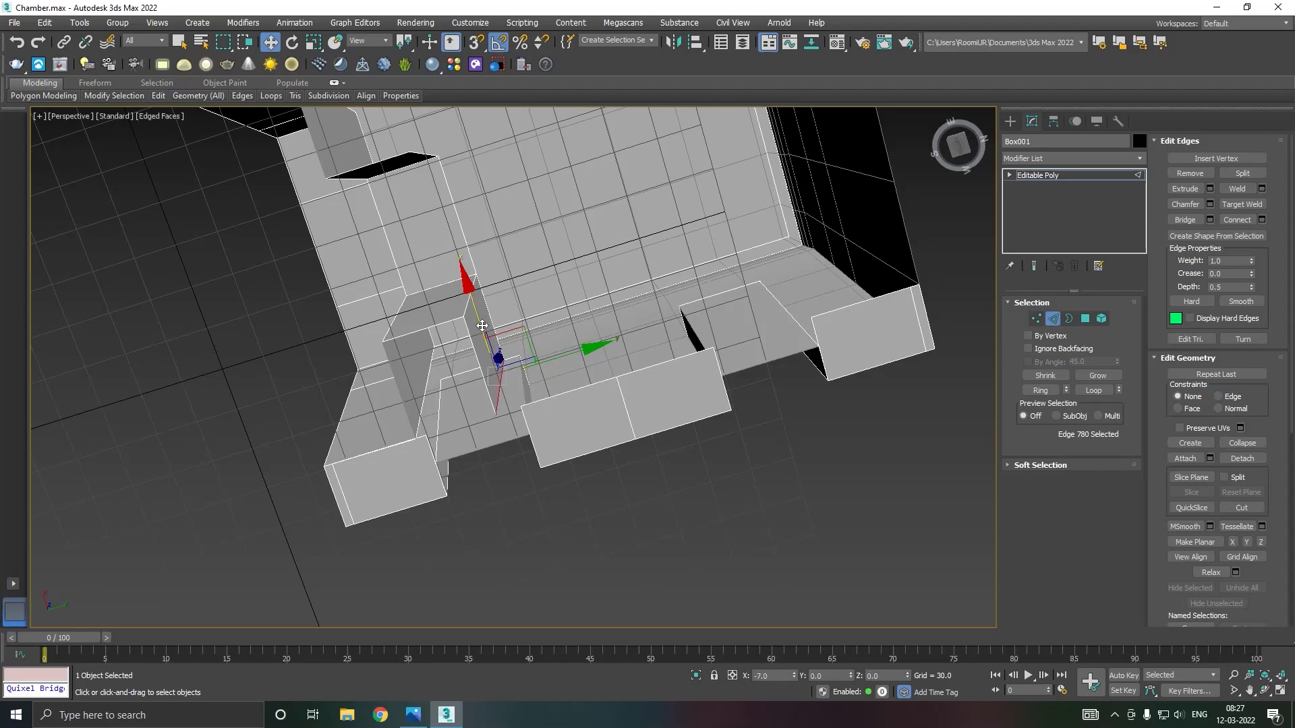
# Step: Extend the new vertical edge along the niched side wall to the chamber's far end, at Y of about 471
pyautogui.moveTo(596, 353); pyautogui.dragTo(921, 267)
pyautogui.keyDown('alt'); pyautogui.moveTo(702, 357); pyautogui.dragTo(762, 370, button='middle'); pyautogui.keyUp('alt')
pyautogui.scroll(-3, 617, 383)
pyautogui.keyDown('alt'); pyautogui.moveTo(616, 383); pyautogui.dragTo(505, 388, button='middle'); pyautogui.keyUp('alt')
pyautogui.scroll(4, 497, 396)
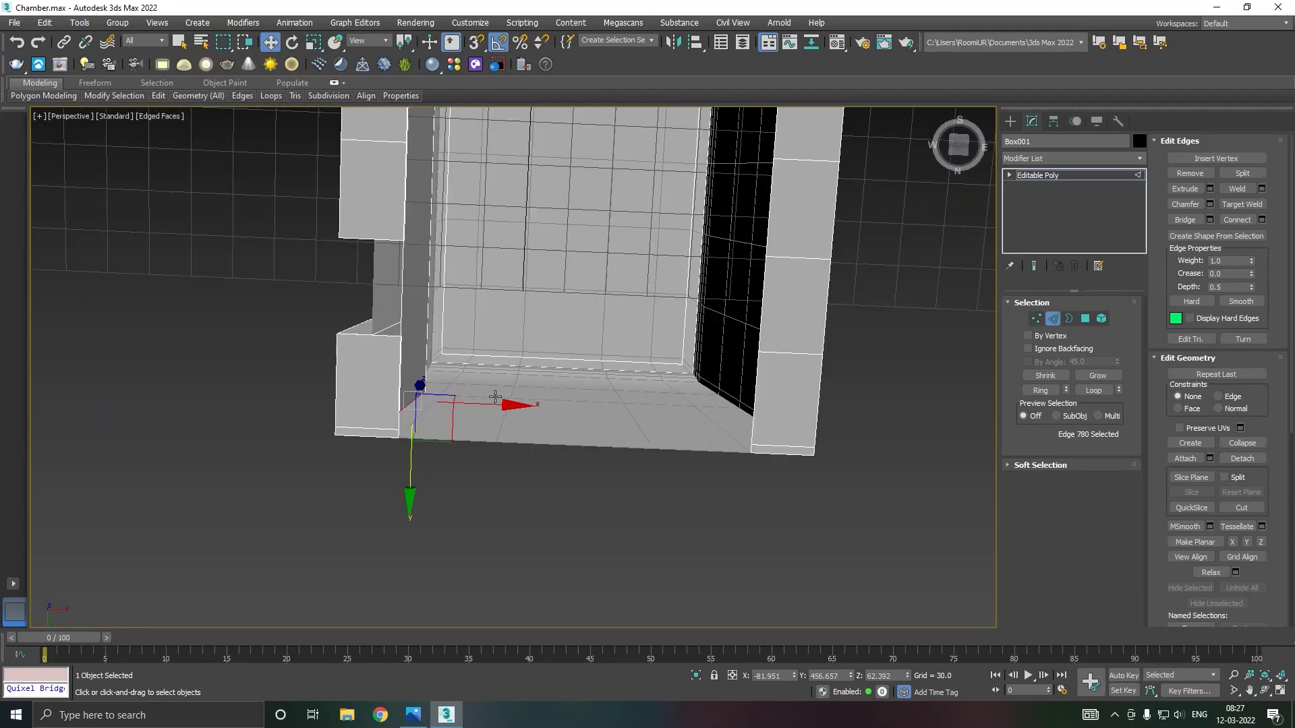
pyautogui.moveTo(413, 443); pyautogui.dragTo(413, 461)
pyautogui.keyDown('alt'); pyautogui.moveTo(448, 413); pyautogui.dragTo(588, 412, button='middle'); pyautogui.keyUp('alt')
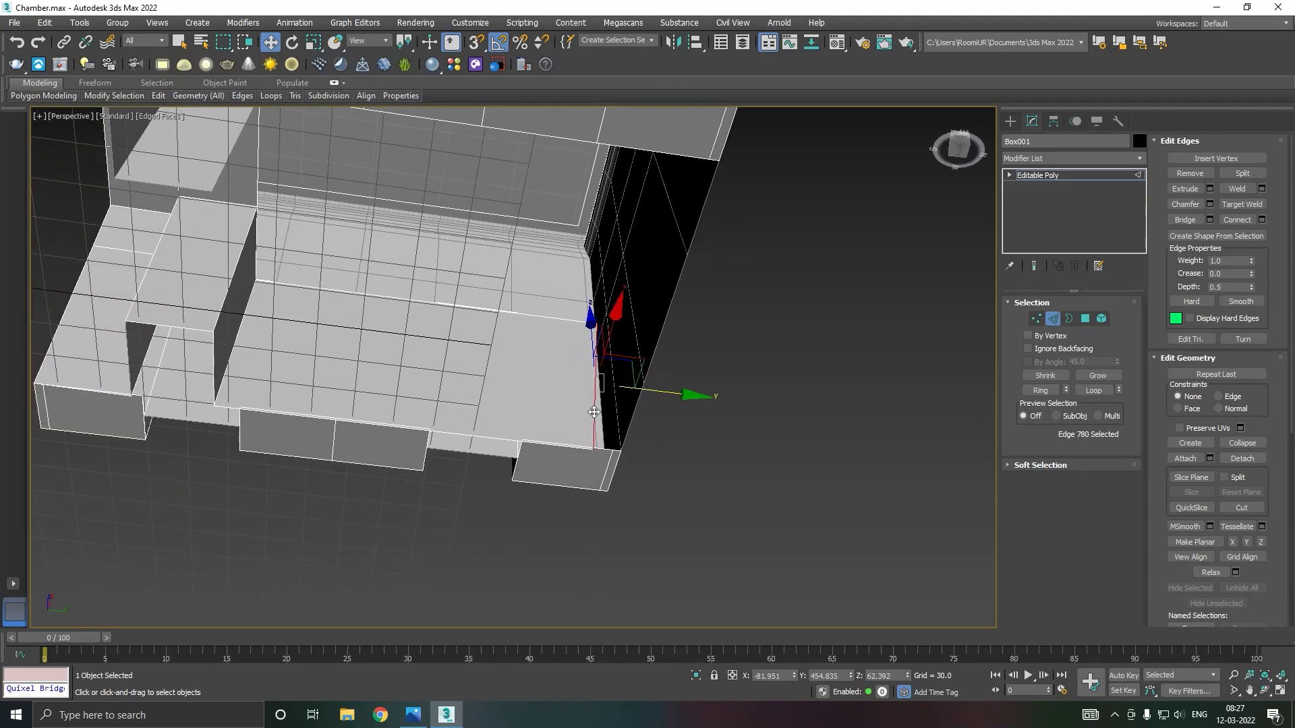
pyautogui.scroll(3, 589, 412)
pyautogui.moveTo(671, 379); pyautogui.dragTo(704, 370)
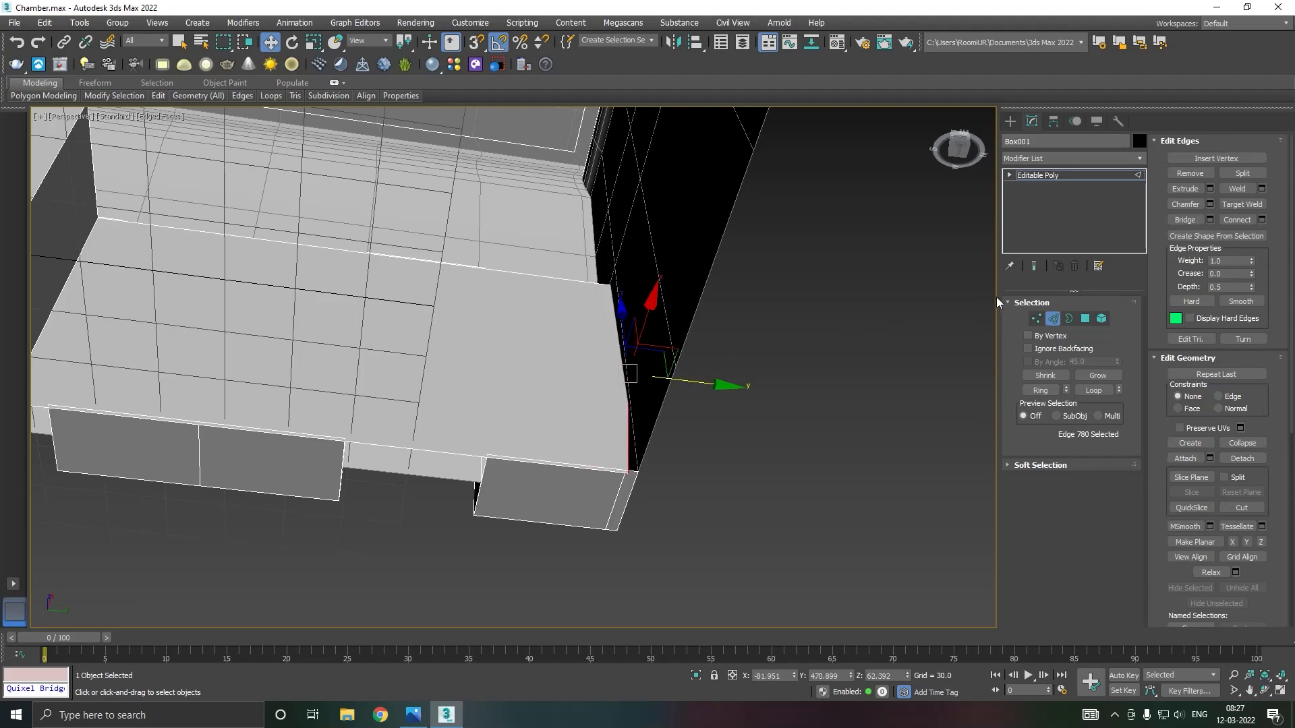
# Step: Move the inner wall's upper end vertex to Y of about 458 and its end edge to Y of about 467
pyautogui.click(1034, 318)
pyautogui.click(623, 289)
pyautogui.moveTo(695, 297); pyautogui.dragTo(672, 290)
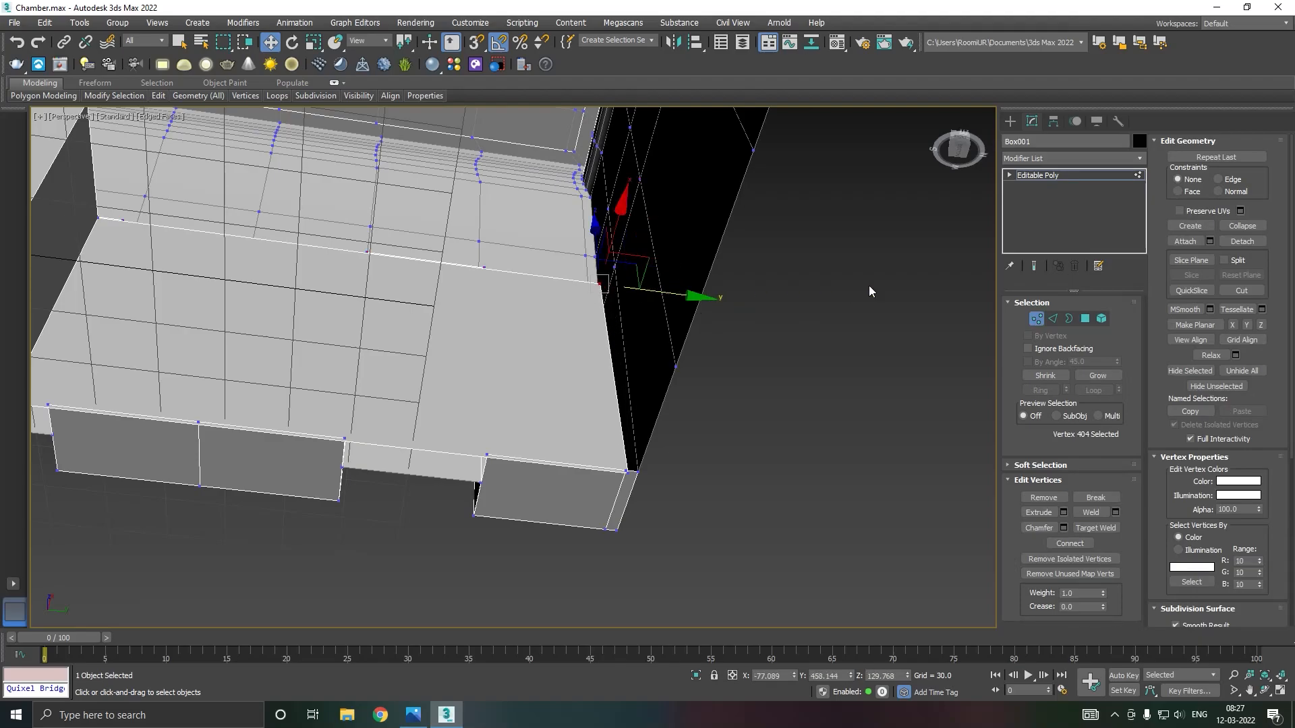
pyautogui.click(1053, 318)
pyautogui.click(653, 383)
pyautogui.moveTo(674, 378); pyautogui.dragTo(675, 378)
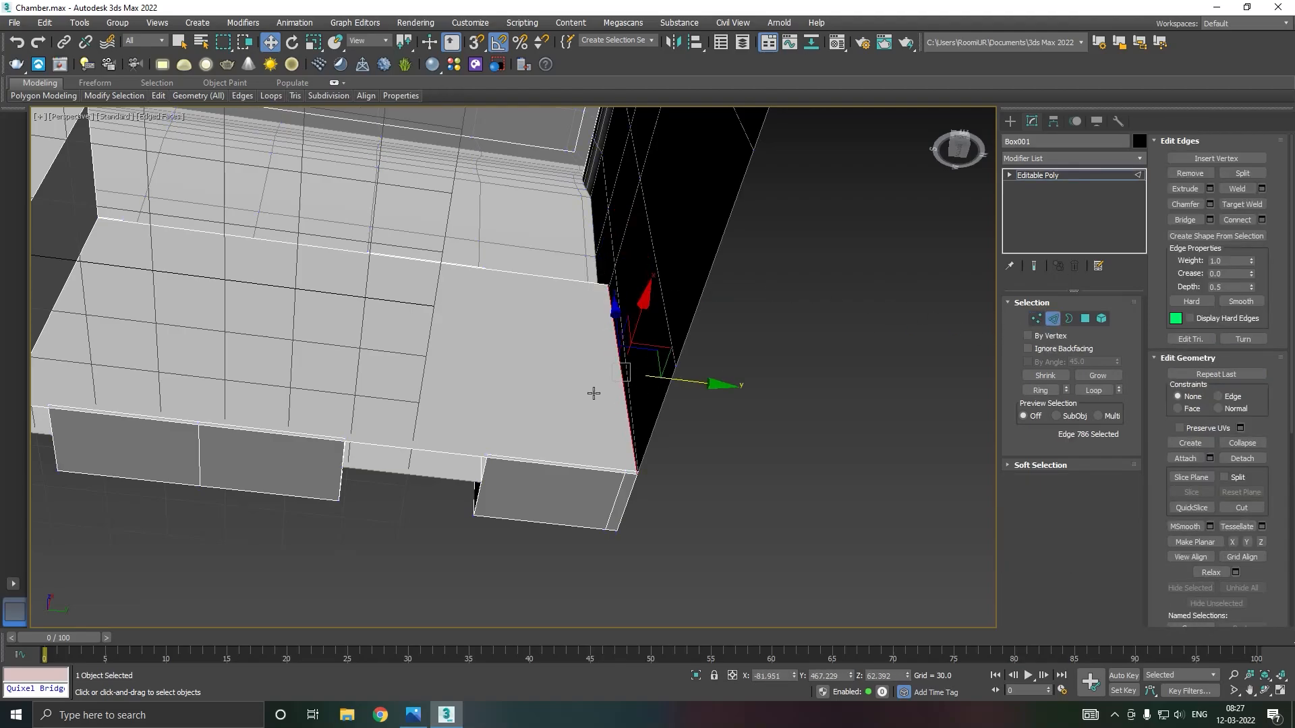
pyautogui.scroll(-2, 593, 393)
pyautogui.scroll(3, 274, 394)
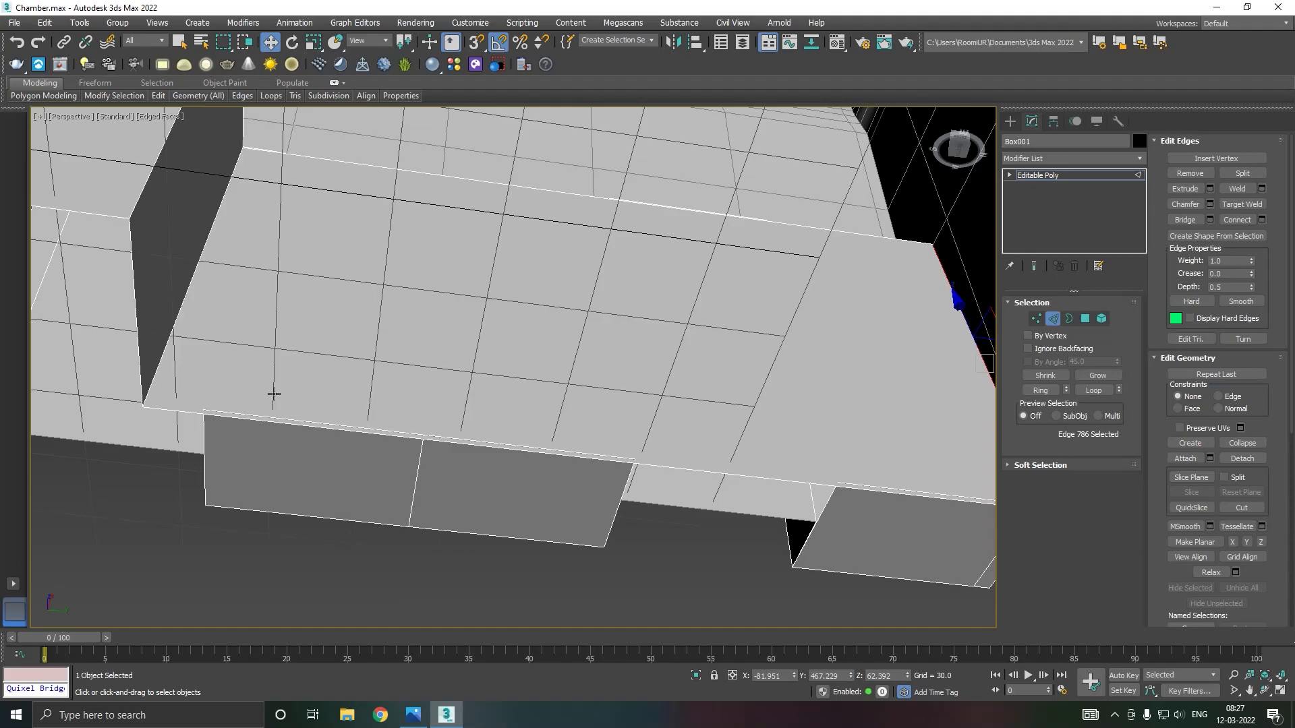
pyautogui.keyDown('alt'); pyautogui.moveTo(391, 374); pyautogui.dragTo(486, 413, button='middle'); pyautogui.keyUp('alt')
pyautogui.scroll(-2, 475, 409)
pyautogui.scroll(-5, 499, 400)
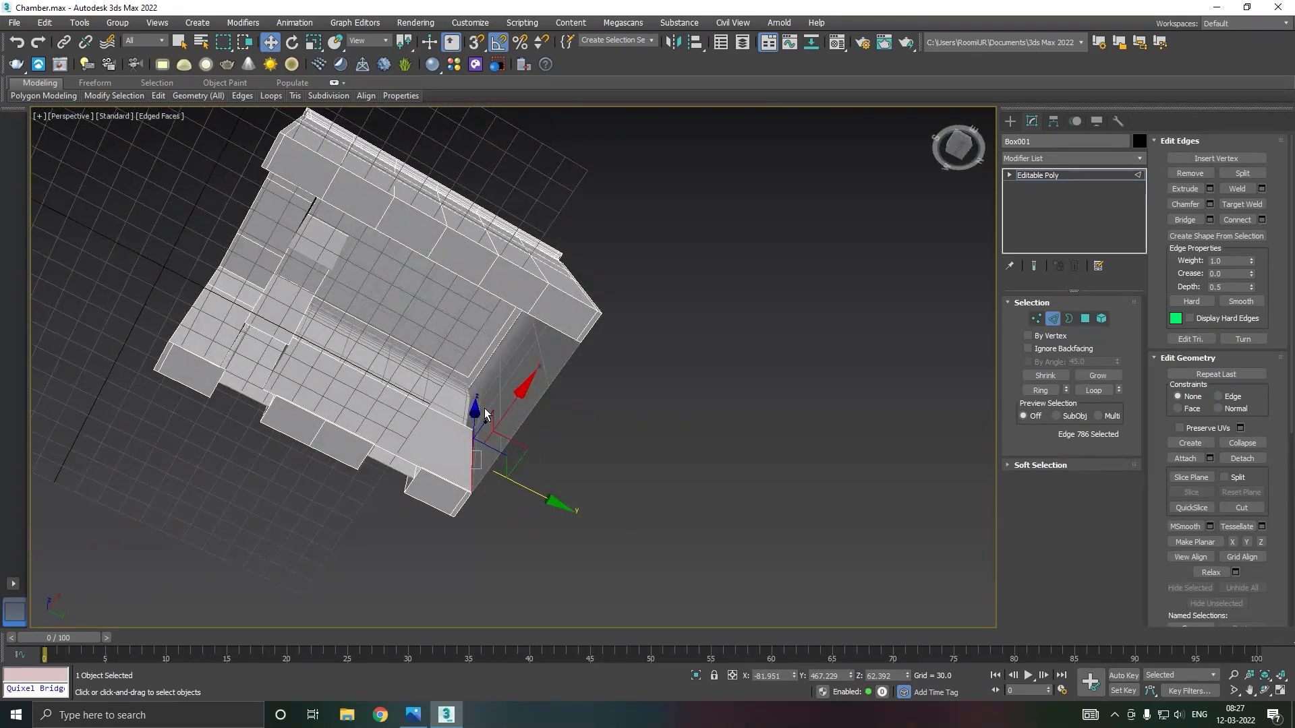
# Step: Extrude the inner wall's upper edge and vertical end edge together along X to about -8.7
pyautogui.scroll(3, 347, 339)
pyautogui.keyDown('alt'); pyautogui.moveTo(388, 343); pyautogui.dragTo(347, 350, button='middle'); pyautogui.keyUp('alt')
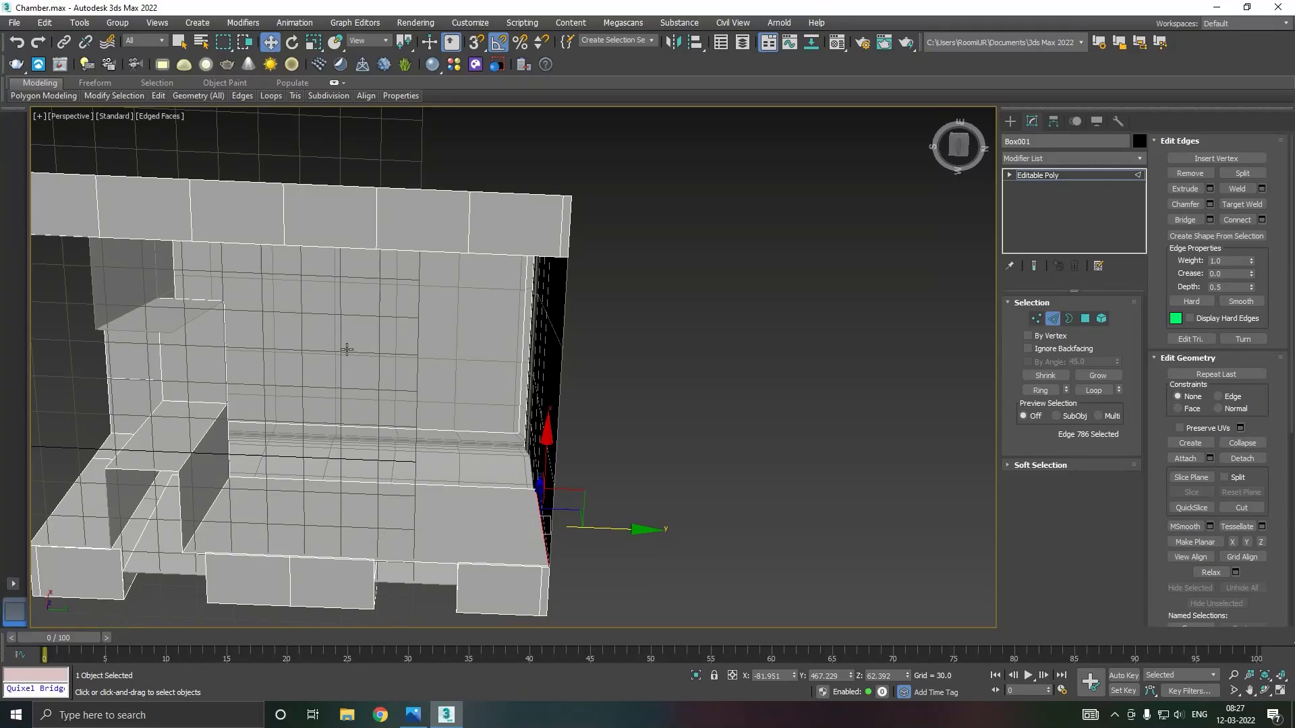
pyautogui.keyDown('ctrl'); pyautogui.click(315, 479); pyautogui.keyUp('ctrl')
pyautogui.moveTo(464, 427); pyautogui.dragTo(455, 353)
pyautogui.keyDown('alt'); pyautogui.moveTo(376, 352); pyautogui.dragTo(488, 367, button='middle'); pyautogui.keyUp('alt')
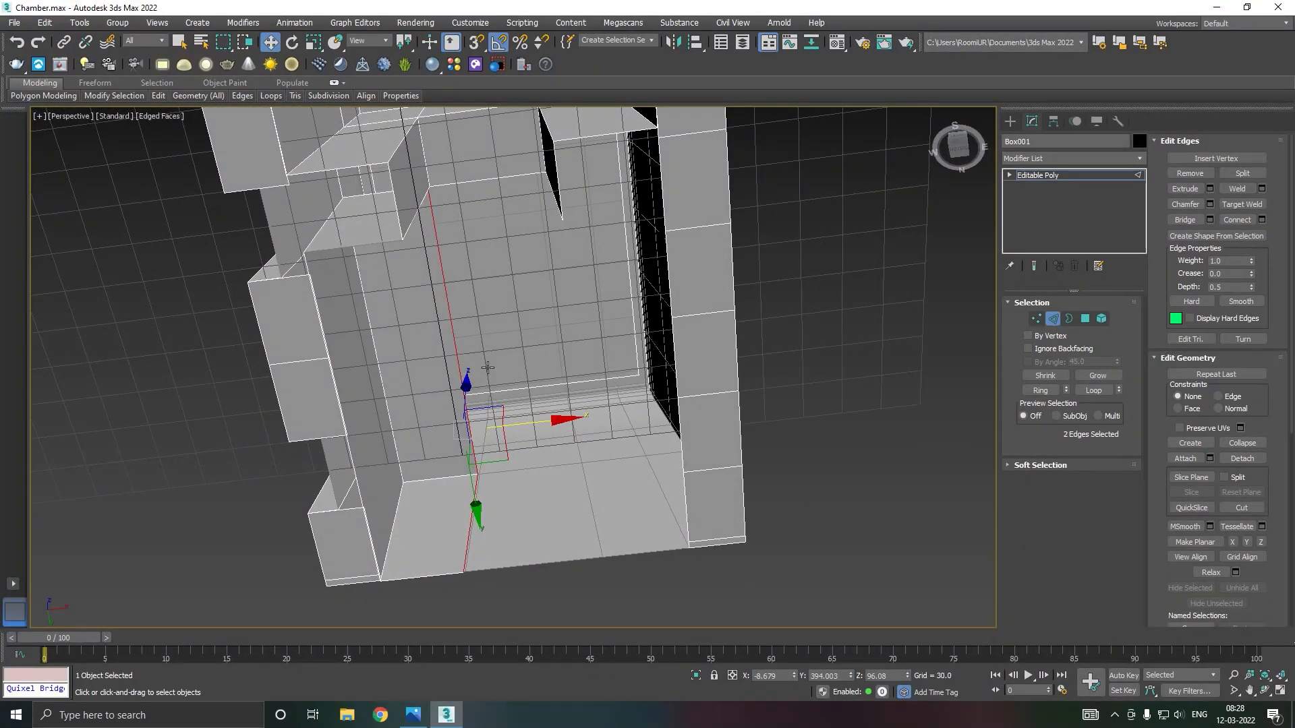
# Step: Move the two extruded edges along X to about -7, in line with the door passage's upper corner
pyautogui.keyDown('alt'); pyautogui.moveTo(488, 368); pyautogui.dragTo(344, 370, button='middle'); pyautogui.keyUp('alt')
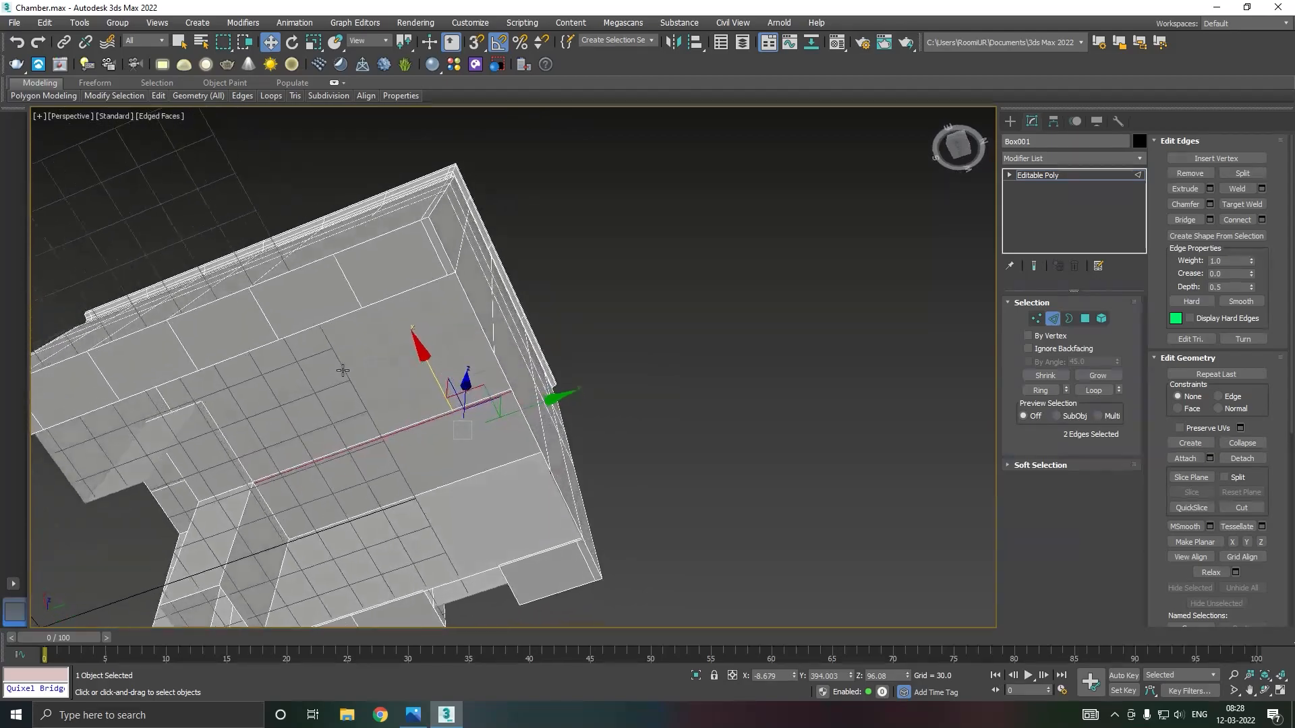
pyautogui.moveTo(323, 489); pyautogui.dragTo(476, 387, button='middle')
pyautogui.scroll(3, 465, 385)
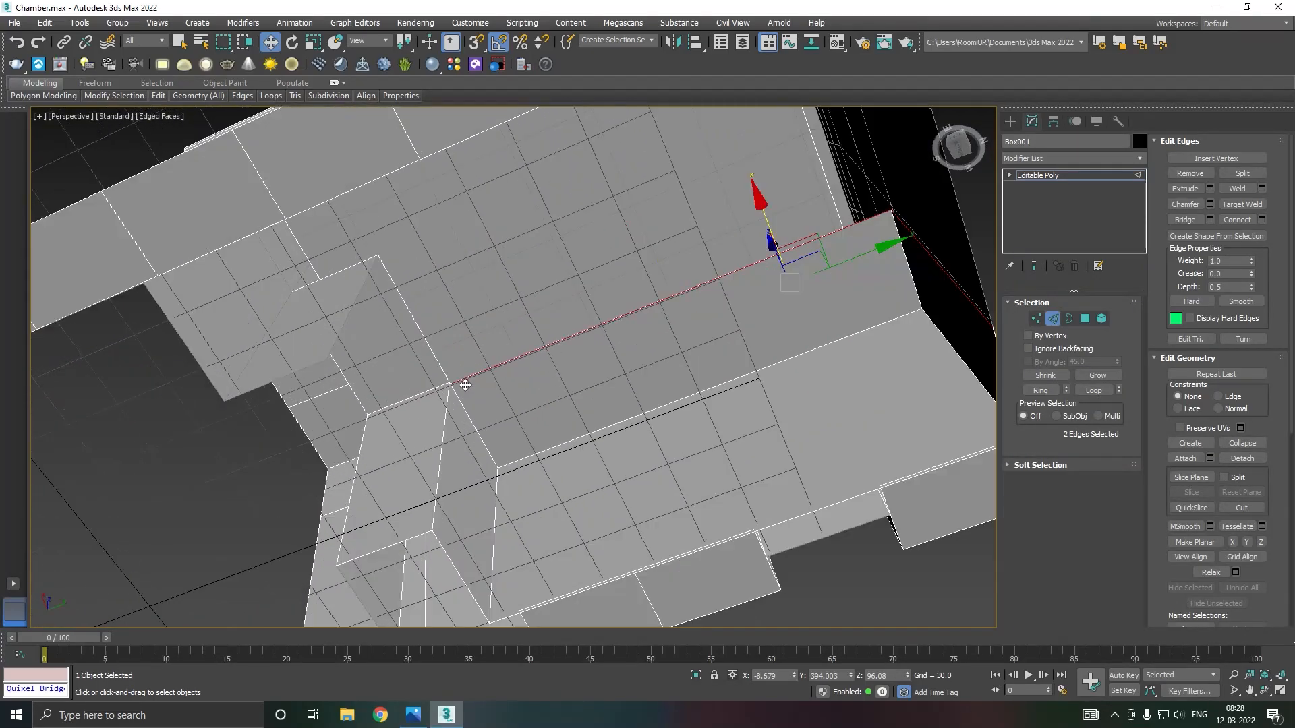
pyautogui.scroll(4, 466, 385)
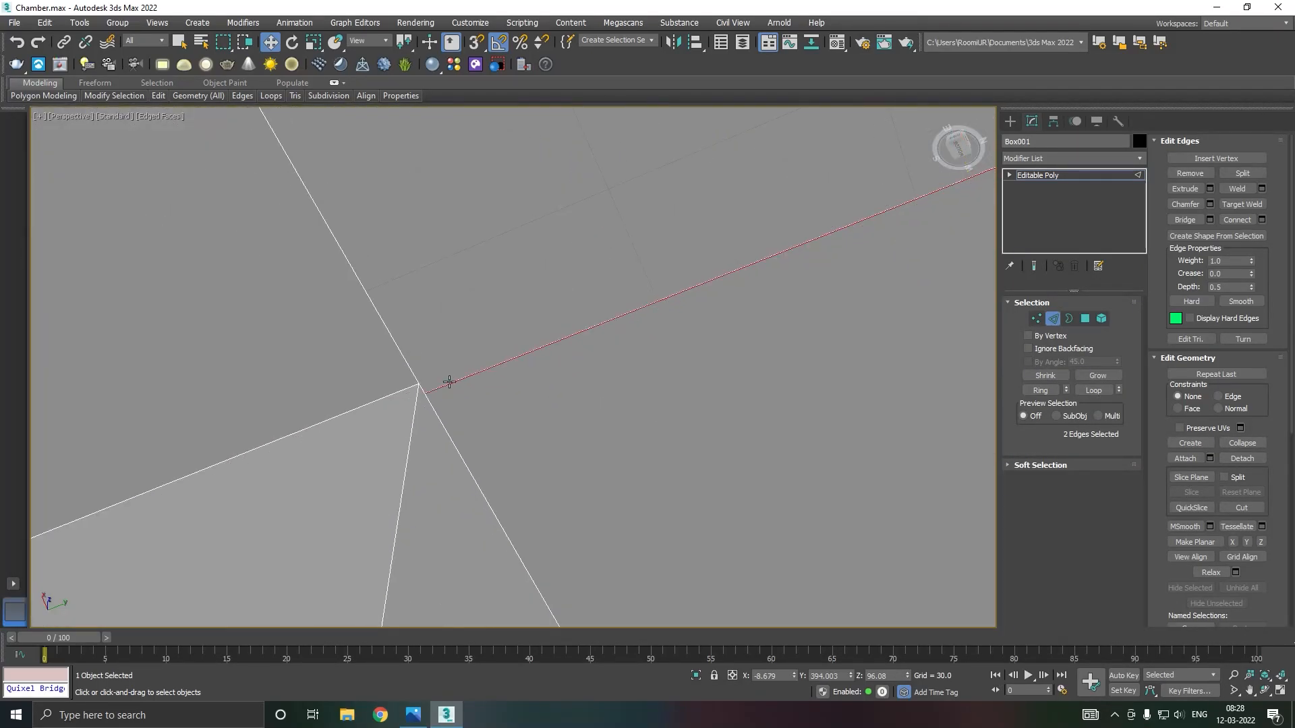
pyautogui.keyDown('shift'); pyautogui.moveTo(449, 387); pyautogui.dragTo(439, 365); pyautogui.keyUp('shift')
pyautogui.keyDown('alt'); pyautogui.moveTo(495, 364); pyautogui.dragTo(474, 384, button='middle'); pyautogui.keyUp('alt')
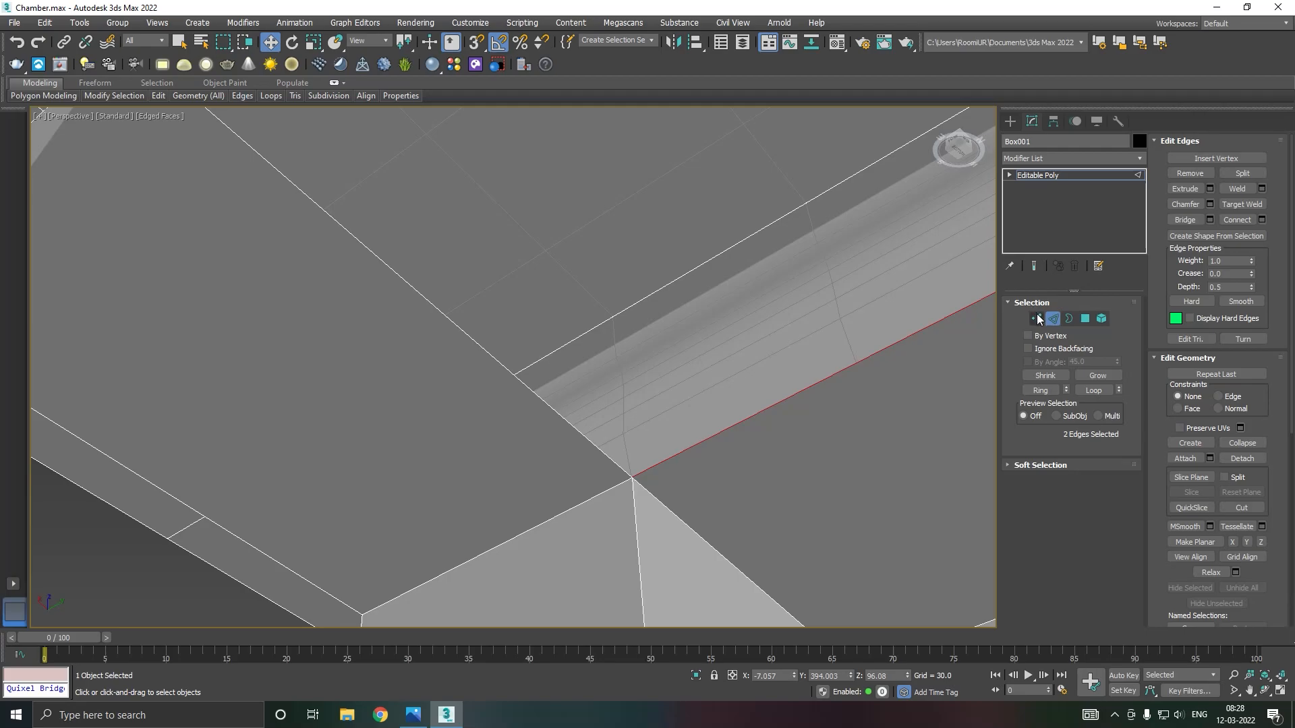
# Step: Move the passage's upper corner vertex to X of about -3.7 and target-weld it with the coincident vertex of the extruded surface
pyautogui.click(1036, 318)
pyautogui.scroll(3, 634, 479)
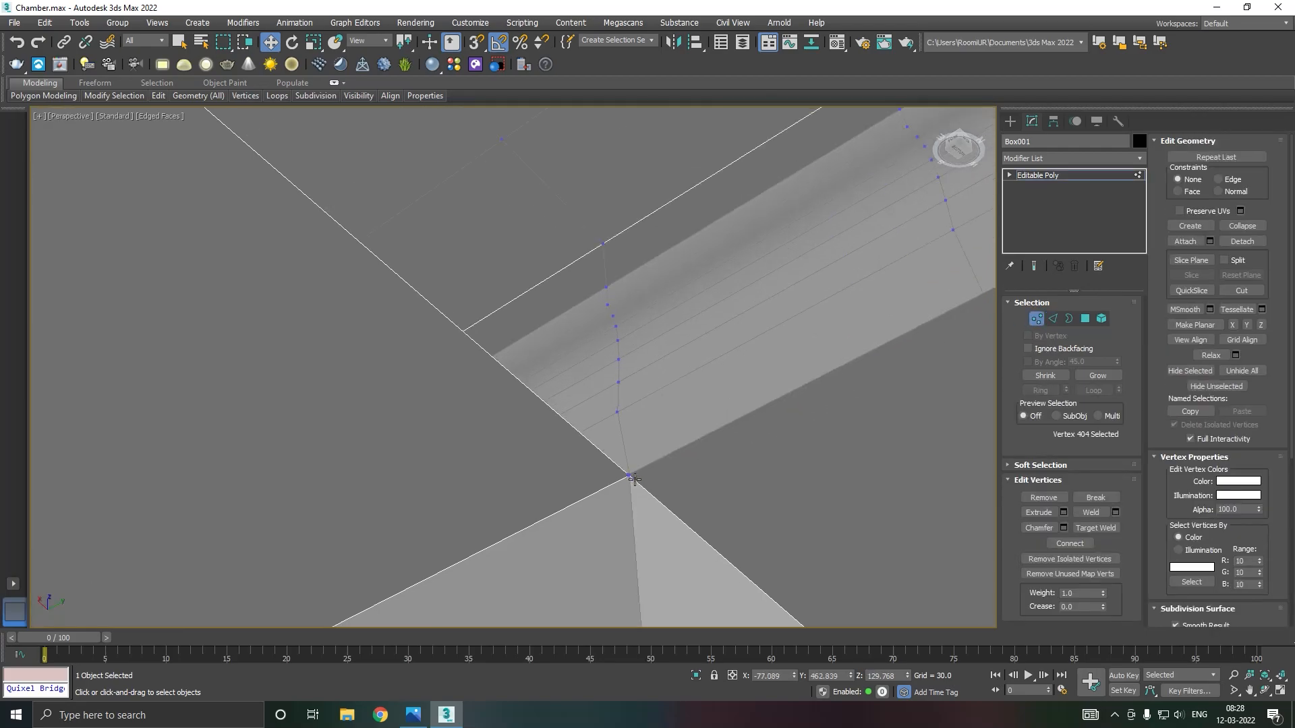
pyautogui.click(629, 474)
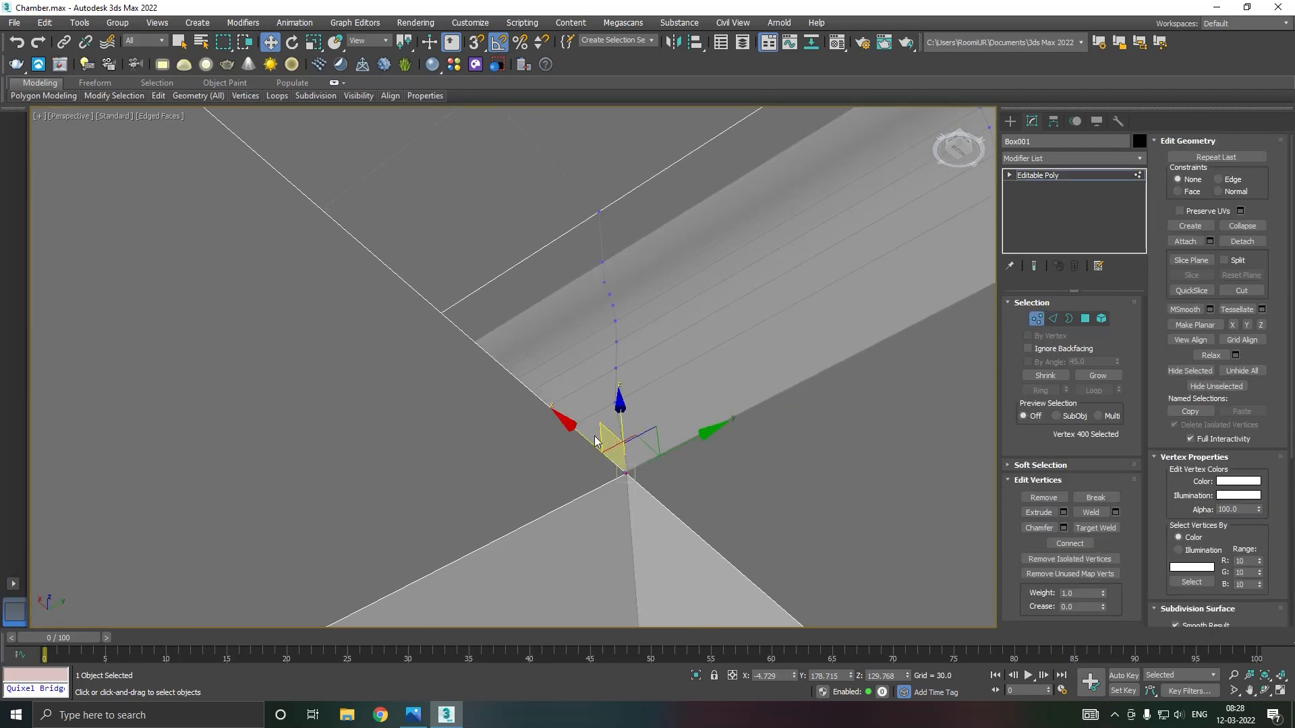
pyautogui.moveTo(581, 431); pyautogui.dragTo(569, 425)
pyautogui.rightClick(569, 426)
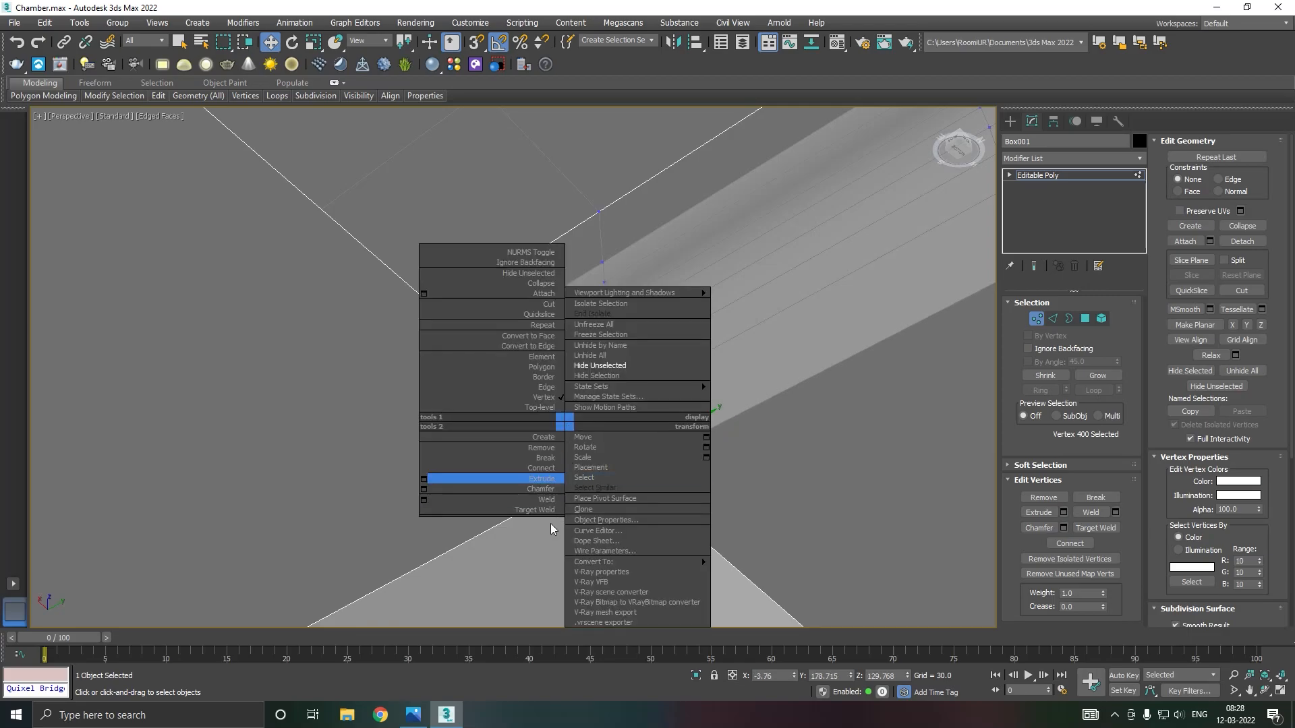
pyautogui.click(550, 515)
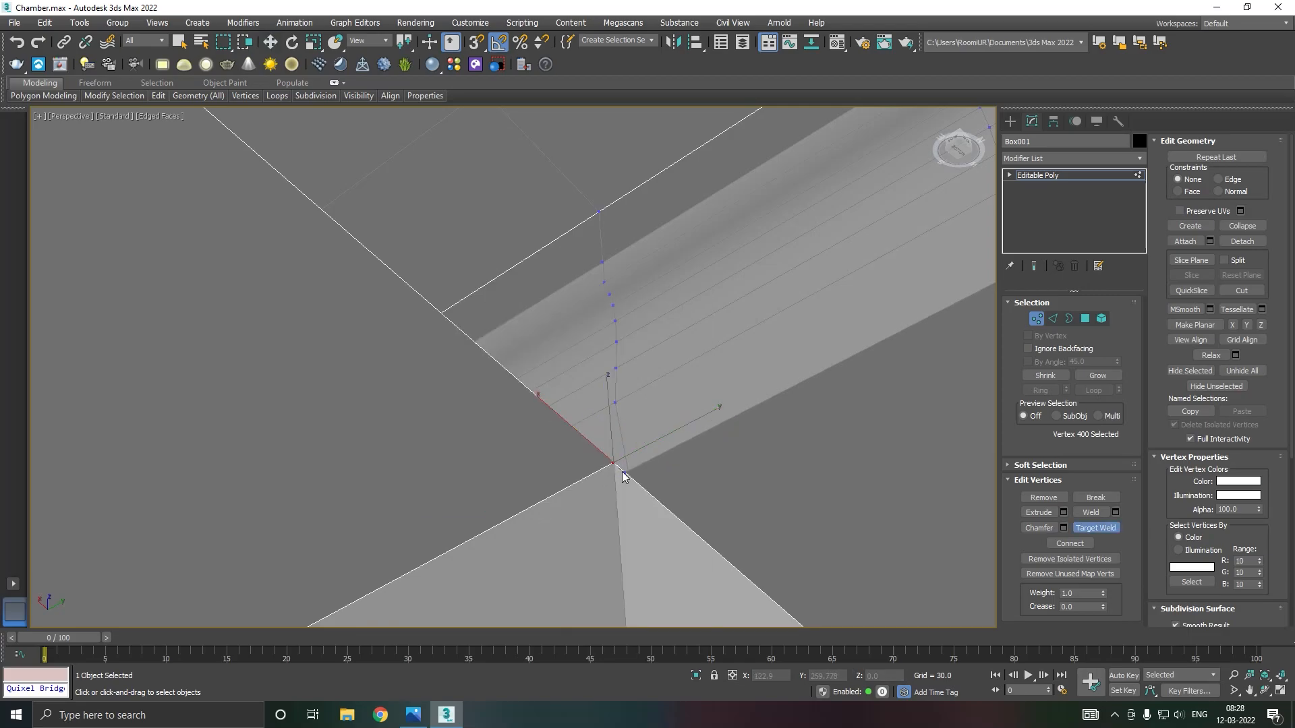
pyautogui.scroll(-5, 549, 467)
pyautogui.press('w')
pyautogui.moveTo(537, 451); pyautogui.dragTo(507, 457)
# Step: Save the scene and extrude the two inner ceiling and end-wall edges further along X to about 87.5
pyautogui.scroll(-3, 508, 457)
pyautogui.keyDown('alt'); pyautogui.moveTo(580, 451); pyautogui.dragTo(765, 430, button='middle'); pyautogui.keyUp('alt')
pyautogui.scroll(-5, 643, 427)
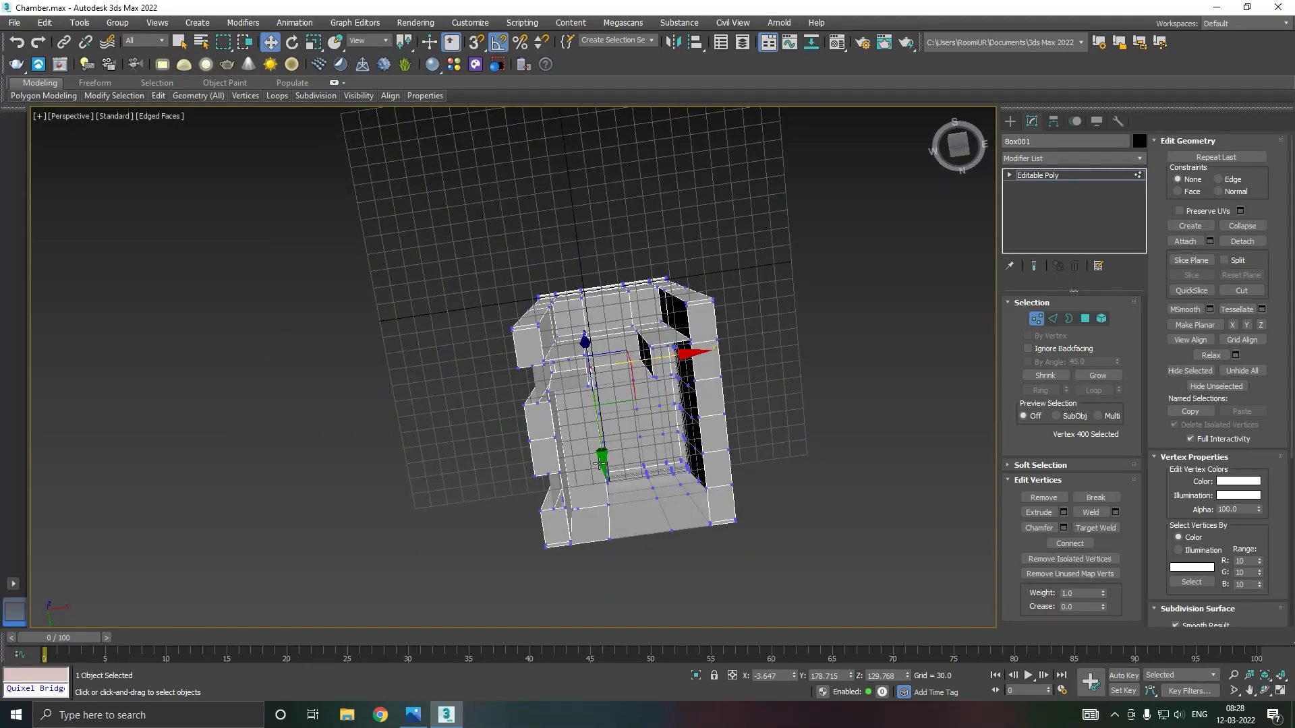
pyautogui.scroll(5, 600, 464)
pyautogui.keyDown('alt'); pyautogui.moveTo(605, 464); pyautogui.dragTo(537, 465, button='middle'); pyautogui.keyUp('alt')
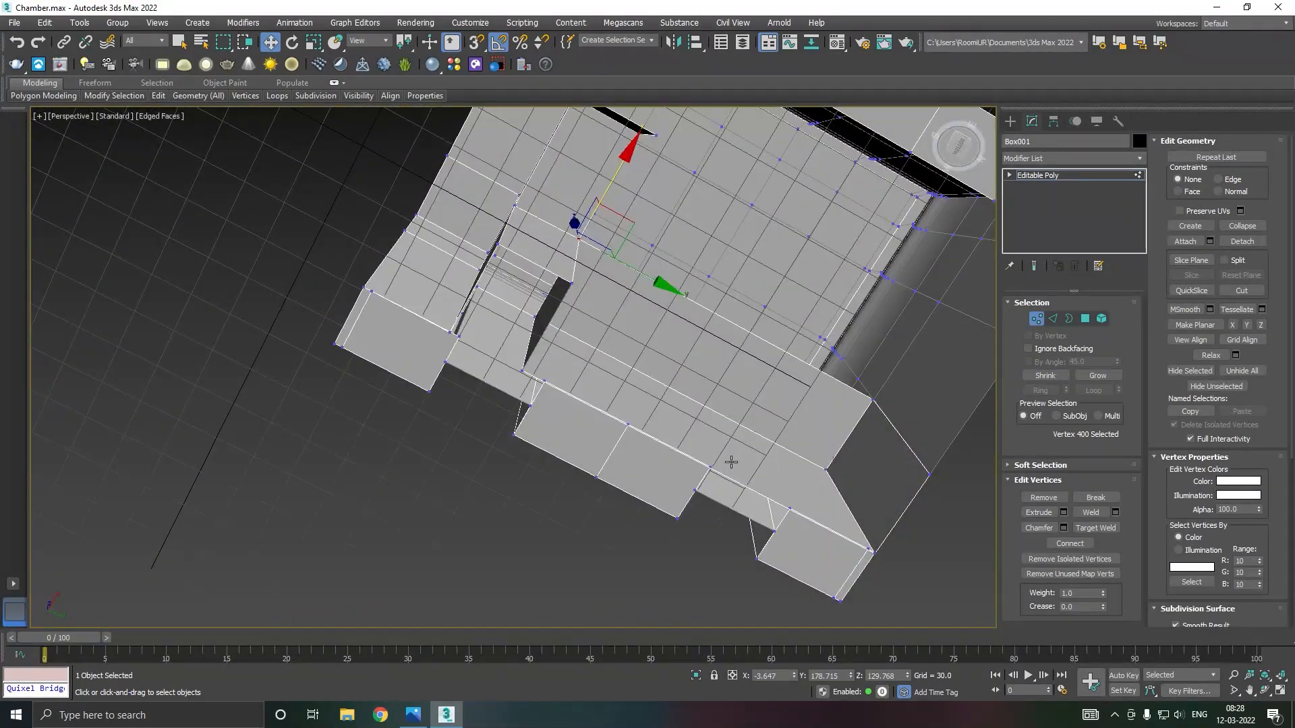
pyautogui.keyDown('alt'); pyautogui.moveTo(756, 482); pyautogui.dragTo(607, 545, button='middle'); pyautogui.keyUp('alt')
pyautogui.click(1052, 318)
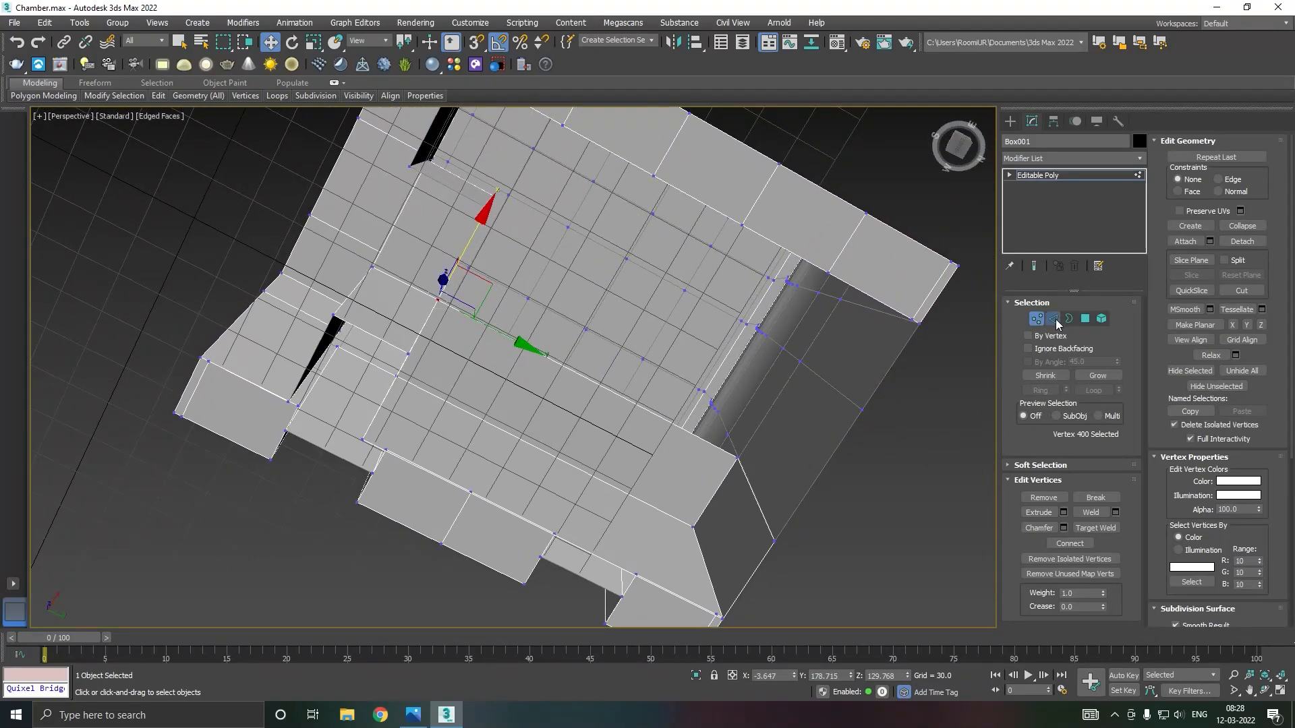
pyautogui.click(13, 23)
pyautogui.click(30, 126)
pyautogui.keyDown('alt'); pyautogui.moveTo(492, 356); pyautogui.dragTo(581, 356, button='middle'); pyautogui.keyUp('alt')
pyautogui.moveTo(681, 379); pyautogui.dragTo(667, 270)
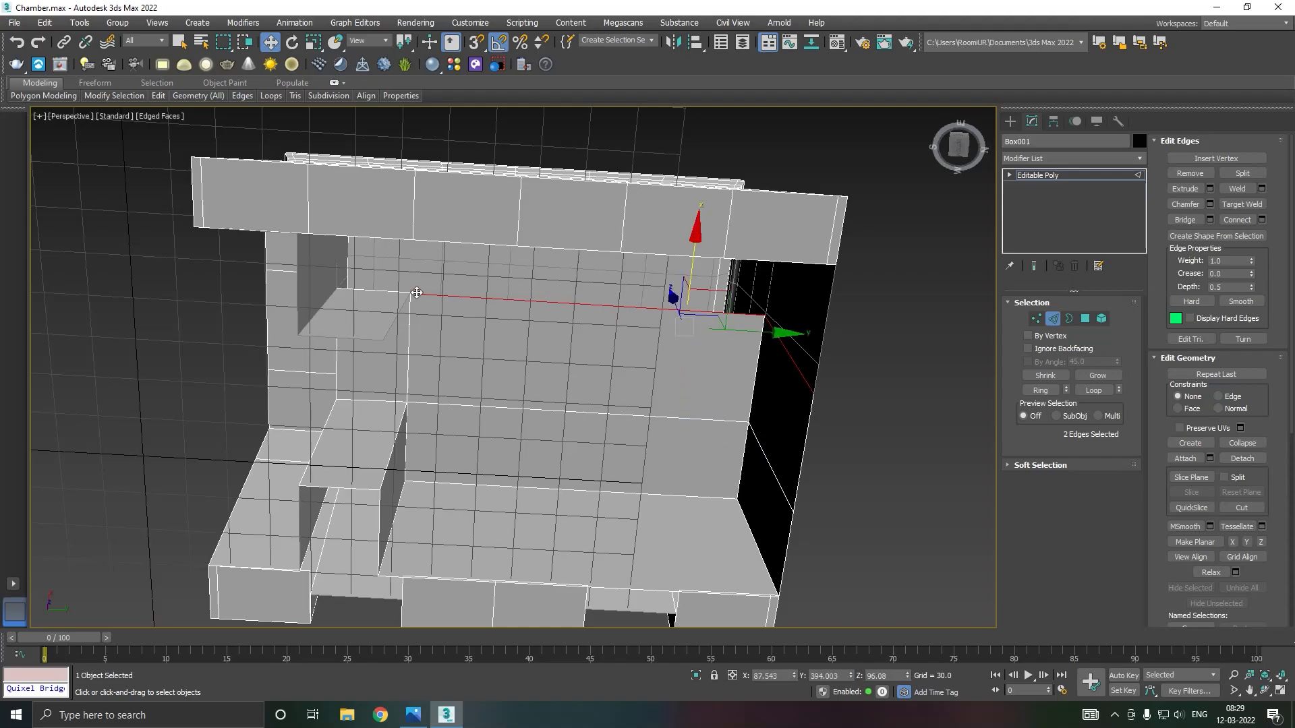
# Step: Move the extruded ceiling and end-wall edges along X to about 88.6, level with the passage's far upper corner
pyautogui.scroll(6, 411, 292)
pyautogui.scroll(2, 398, 296)
pyautogui.moveTo(424, 304); pyautogui.dragTo(424, 290)
# Step: Target-weld the extruded ceiling's near corner vertex to the passage's far upper corner vertex
pyautogui.click(1037, 318)
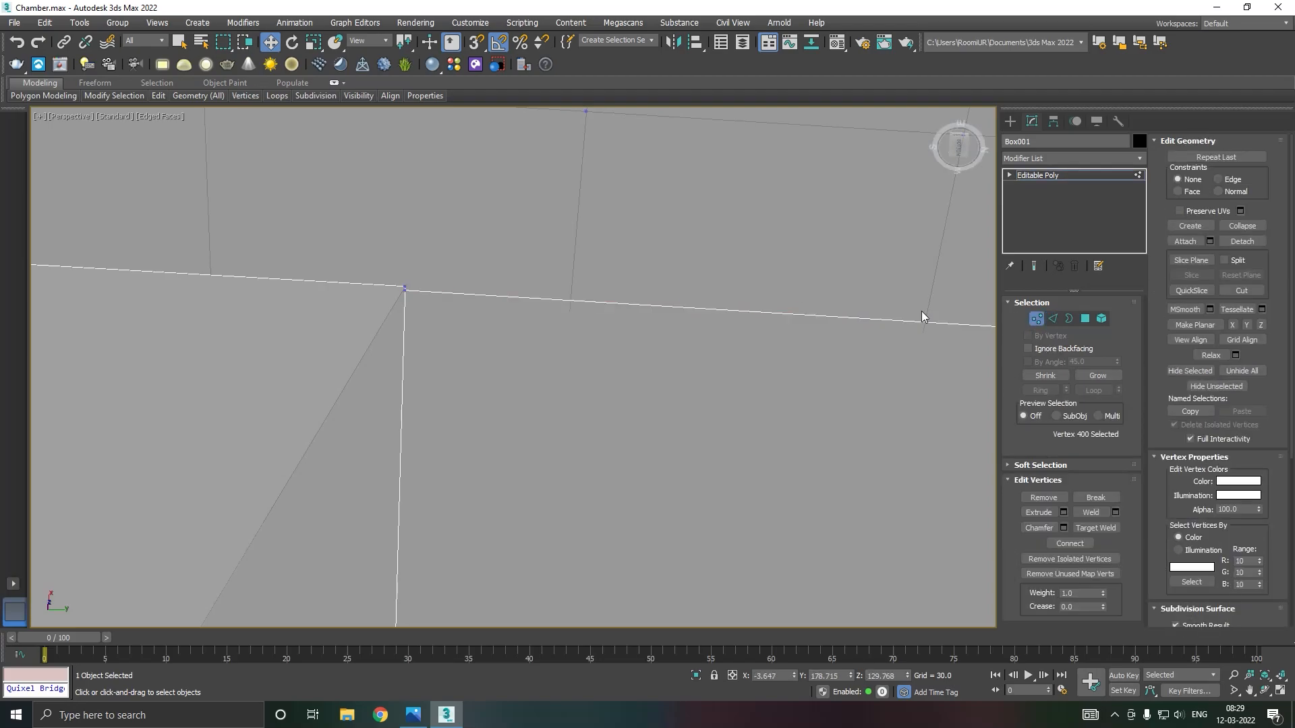
pyautogui.rightClick(423, 293)
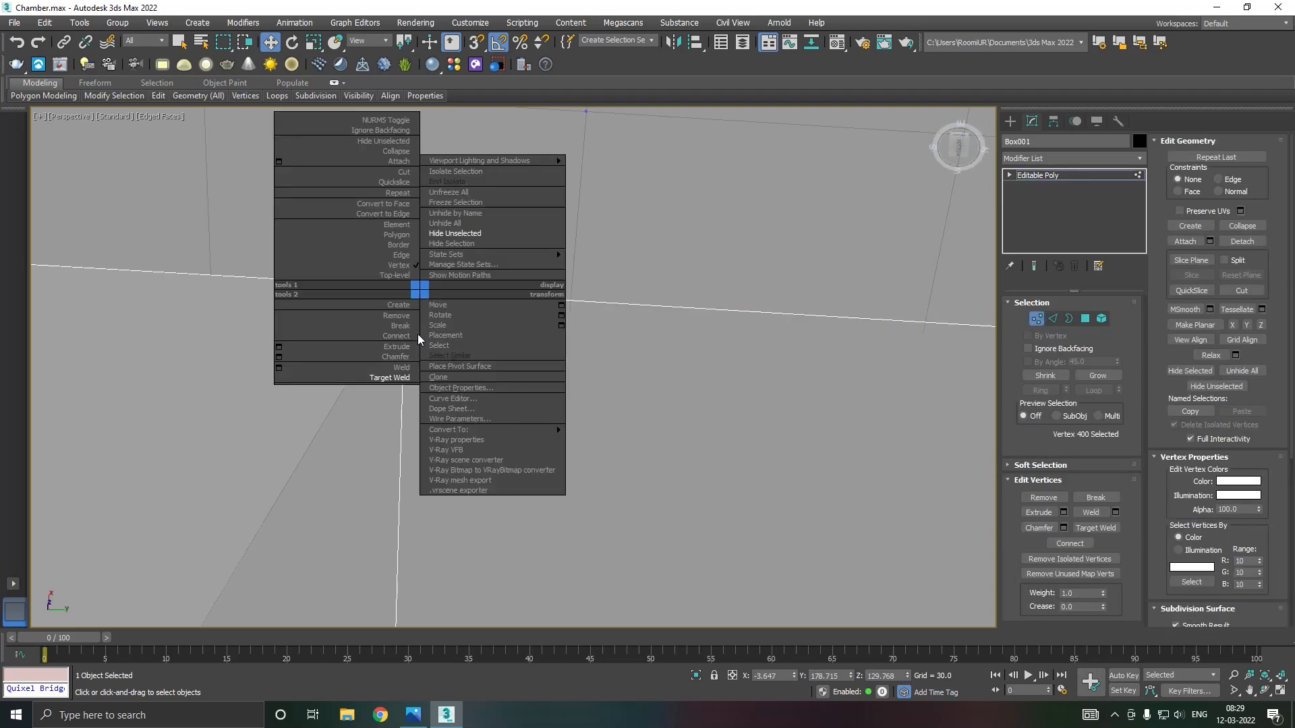
pyautogui.click(397, 369)
pyautogui.click(405, 290)
pyautogui.click(405, 286)
pyautogui.press('w')
pyautogui.scroll(-8, 343, 314)
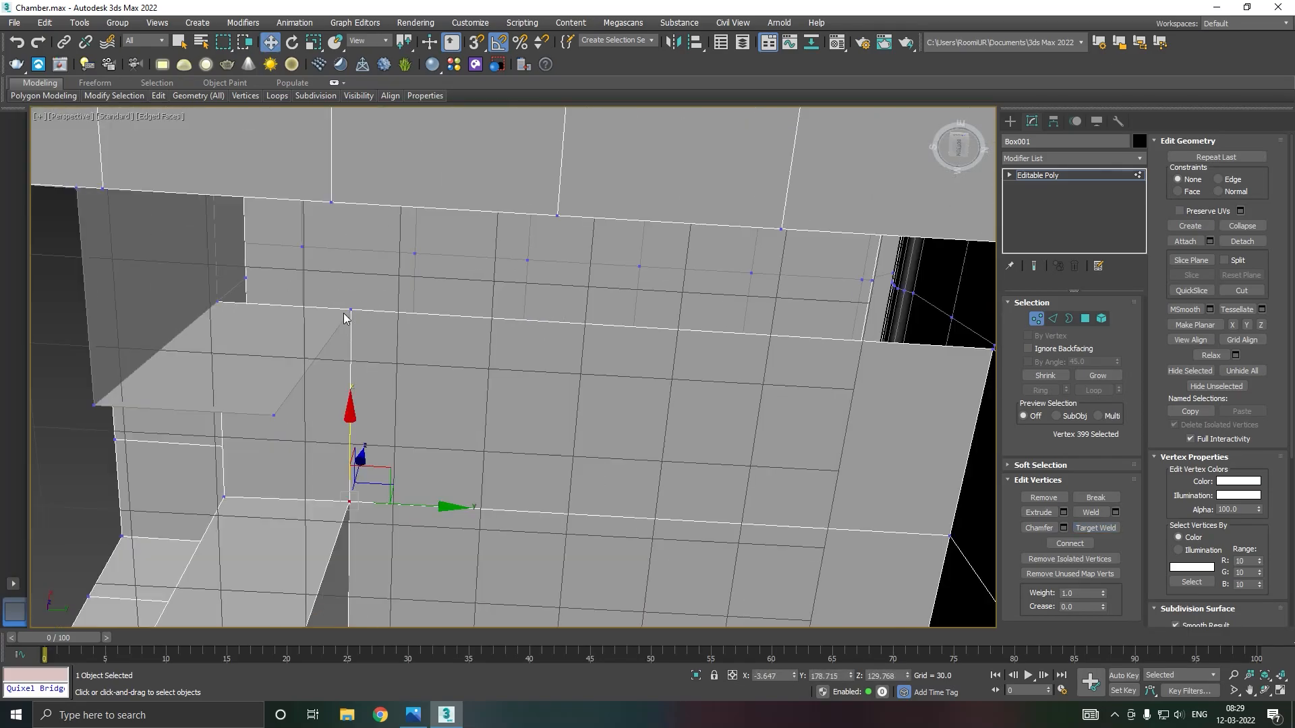
# Step: Select the end wall's upper and lower outer corner vertices and move them along X to about 86
pyautogui.scroll(-3, 343, 313)
pyautogui.click(779, 337)
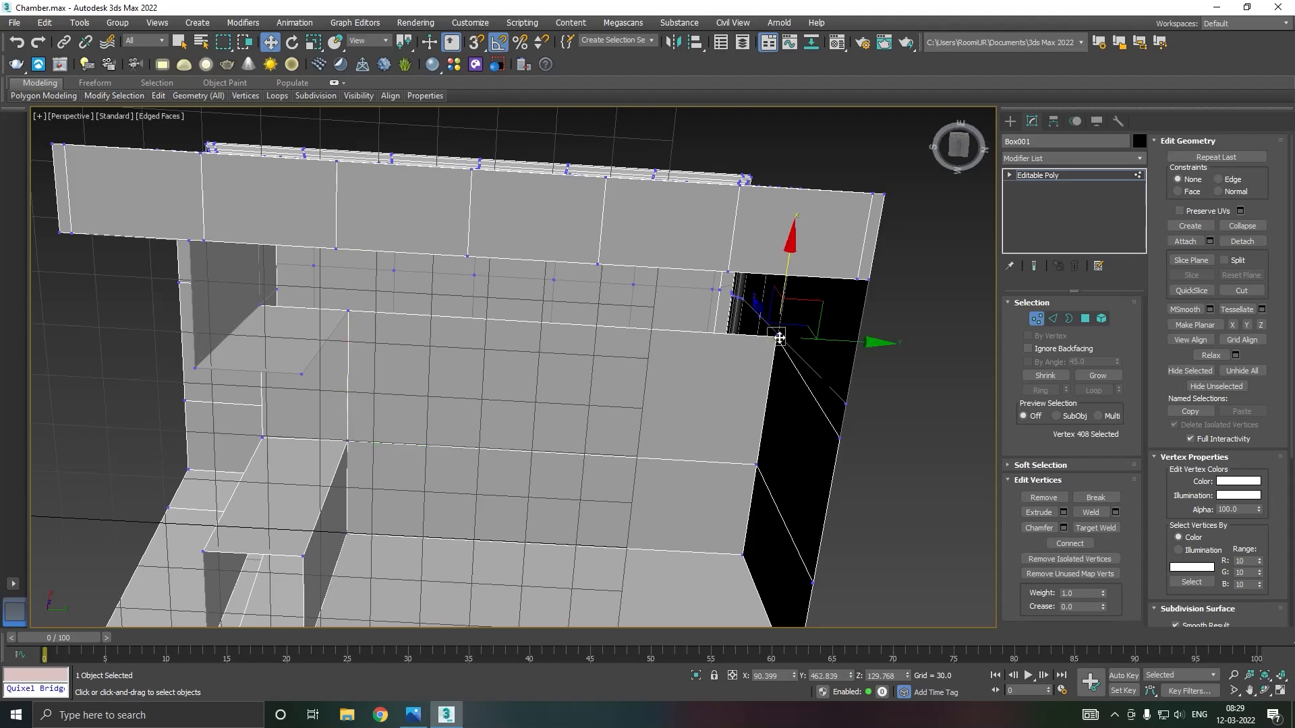
pyautogui.keyDown('ctrl'); pyautogui.click(843, 439); pyautogui.keyUp('ctrl')
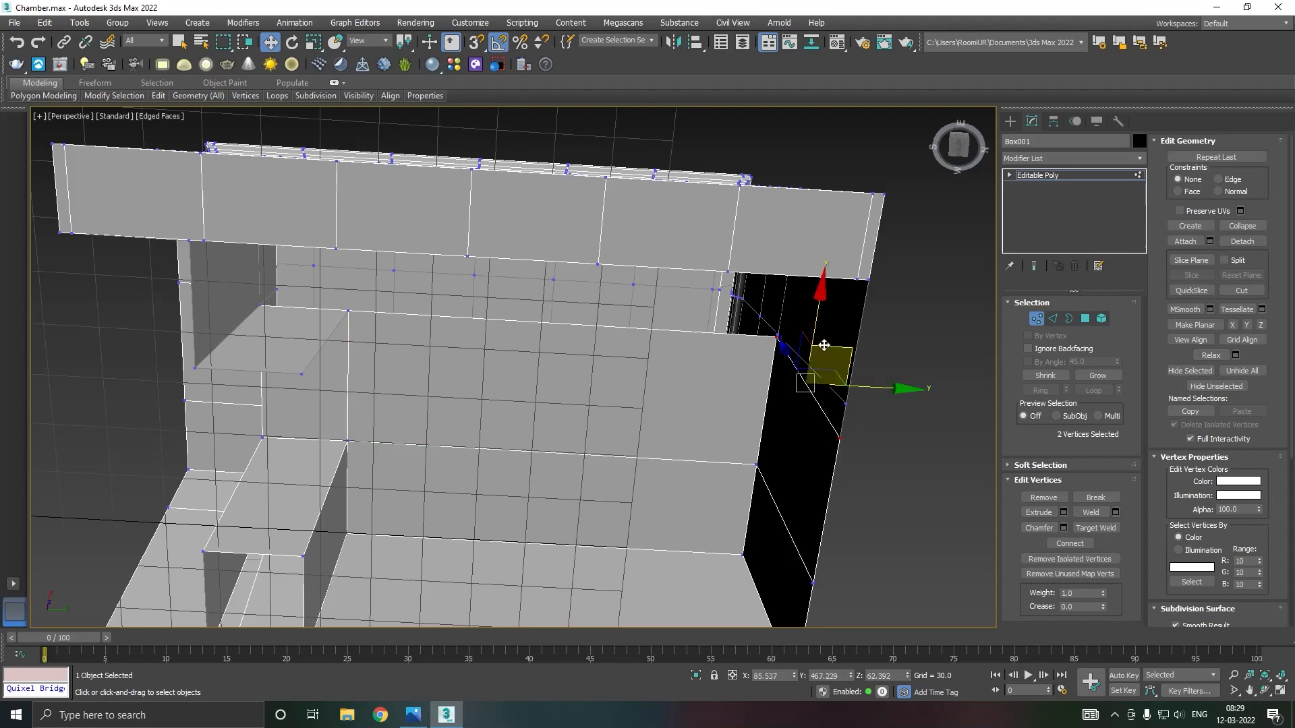
pyautogui.moveTo(818, 329); pyautogui.dragTo(819, 330)
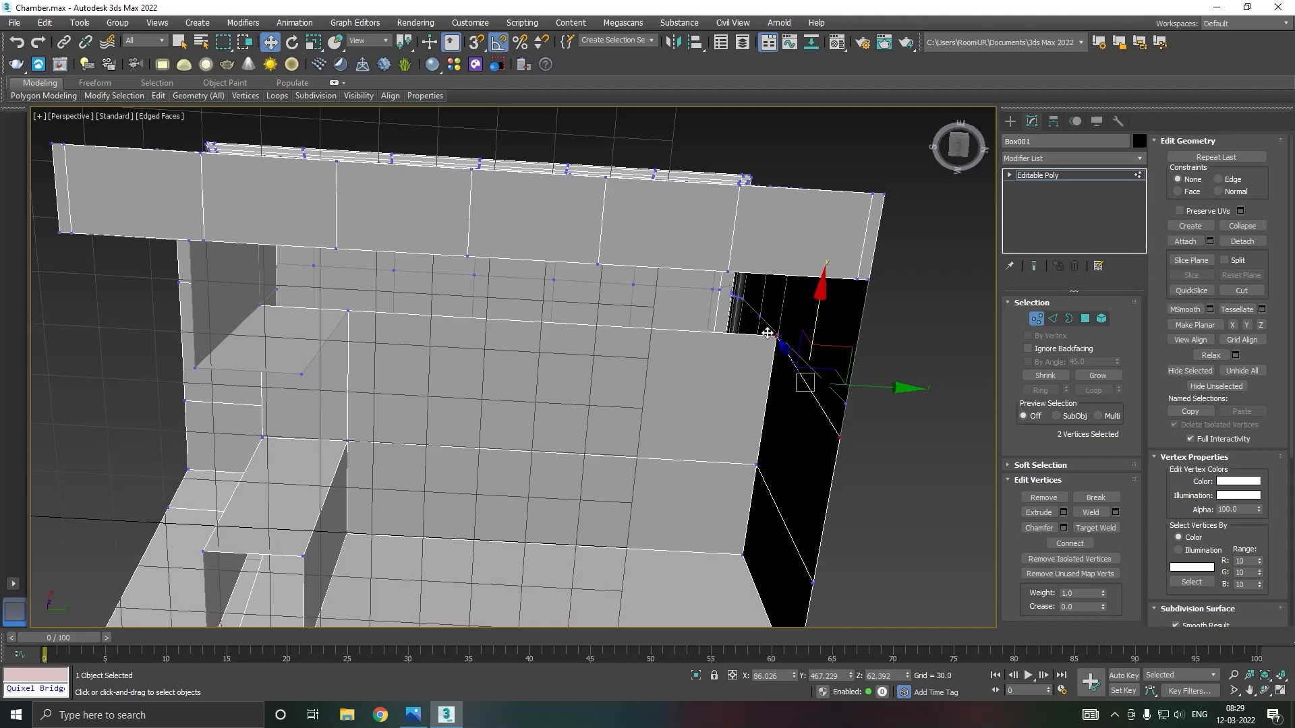
# Step: Try to level the end wall's bottom by raising its outer vertex to Z of about -2 and its middle vertex to about -4.2
pyautogui.click(1053, 319)
pyautogui.scroll(-3, 611, 328)
pyautogui.keyDown('alt'); pyautogui.moveTo(611, 328); pyautogui.dragTo(727, 443, button='middle'); pyautogui.keyUp('alt')
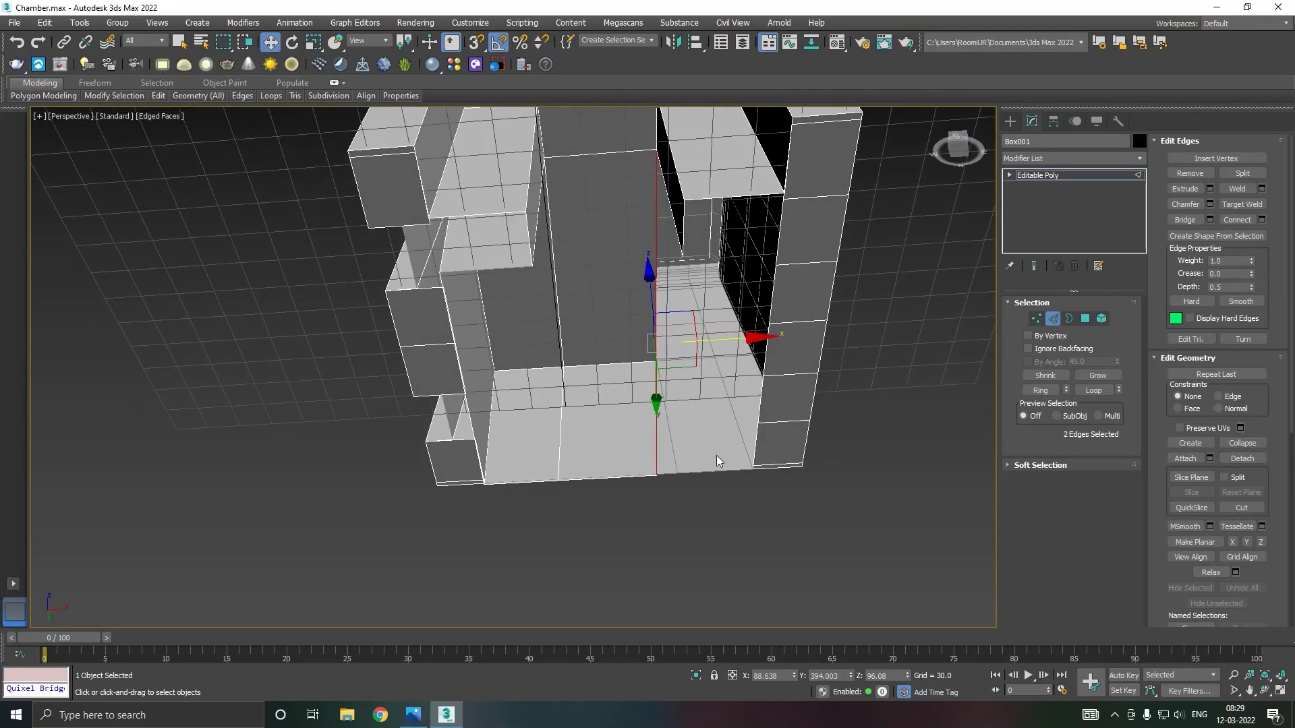
pyautogui.scroll(5, 663, 497)
pyautogui.scroll(-2, 643, 477)
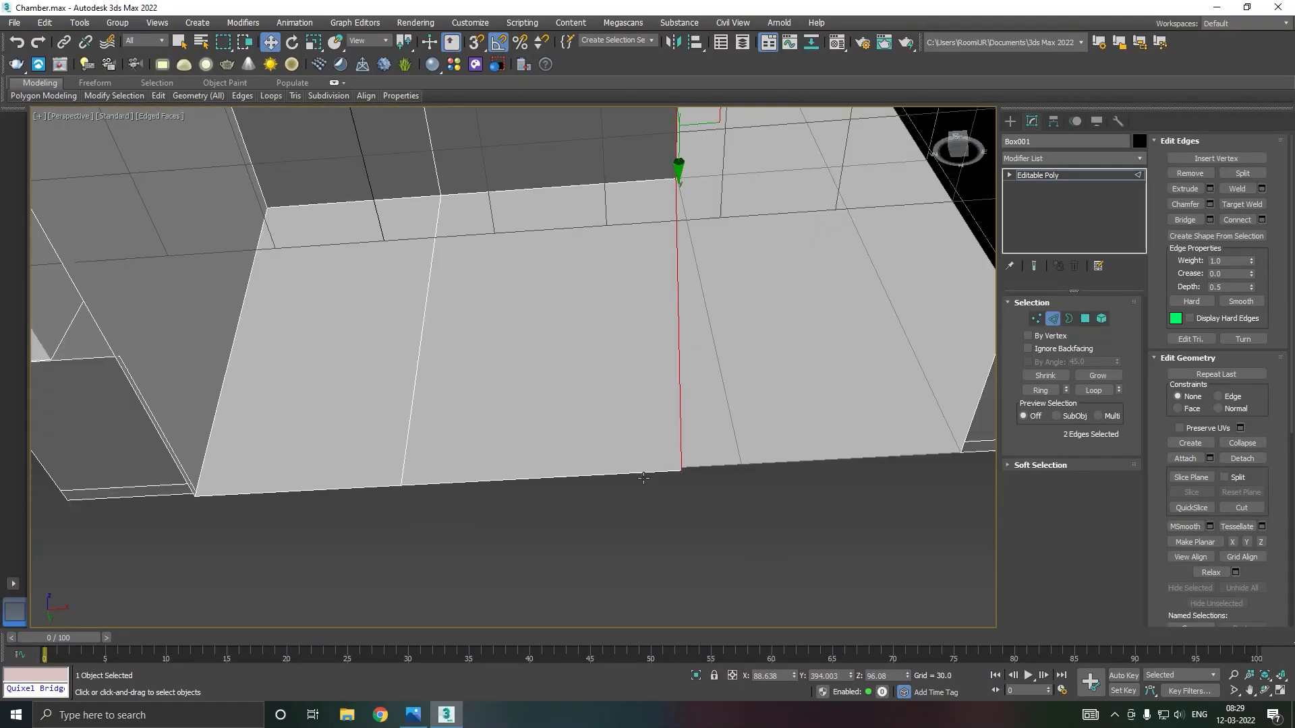
pyautogui.click(1036, 317)
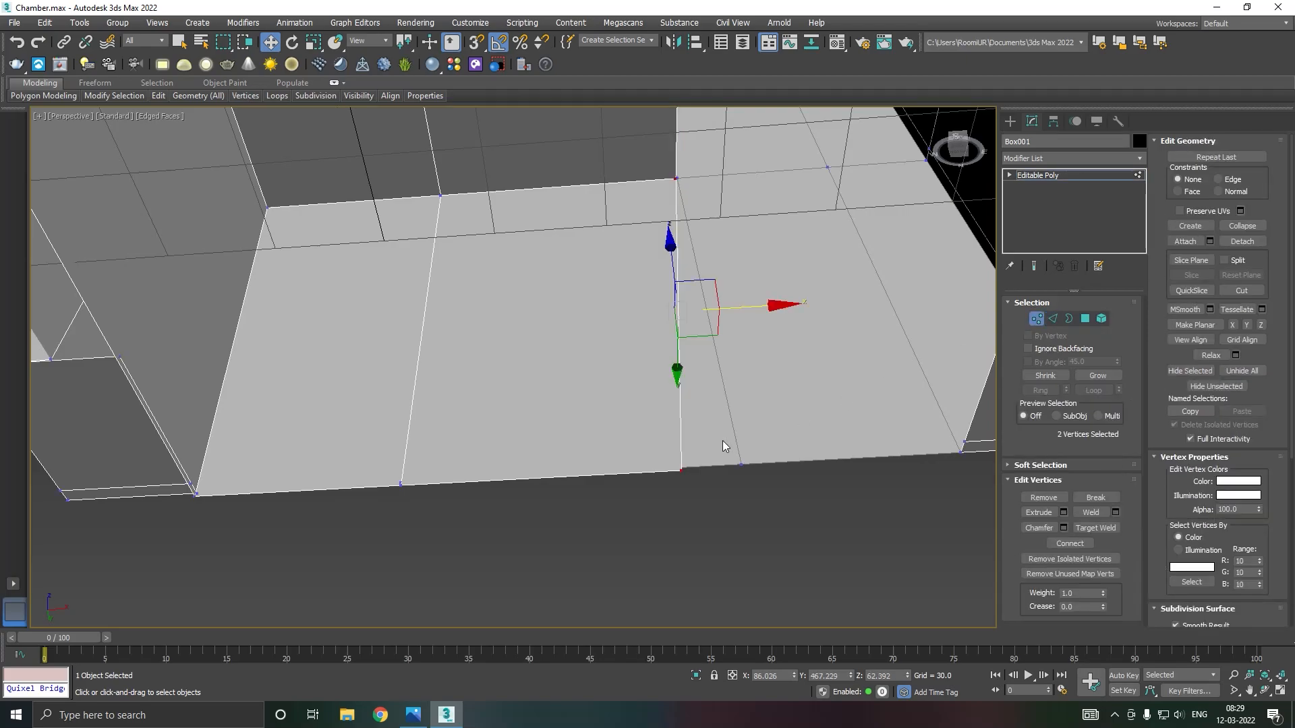
pyautogui.click(686, 472)
pyautogui.moveTo(673, 413); pyautogui.dragTo(674, 403)
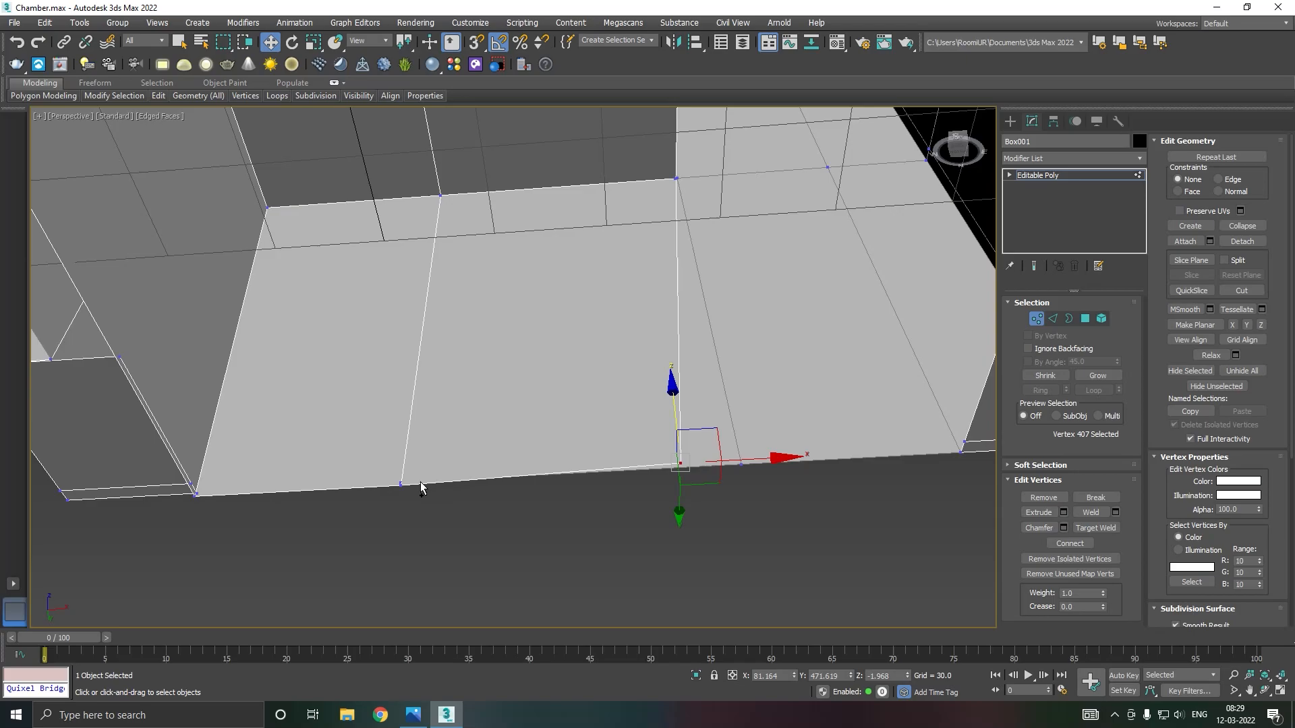
pyautogui.scroll(5, 379, 484)
pyautogui.scroll(-4, 452, 479)
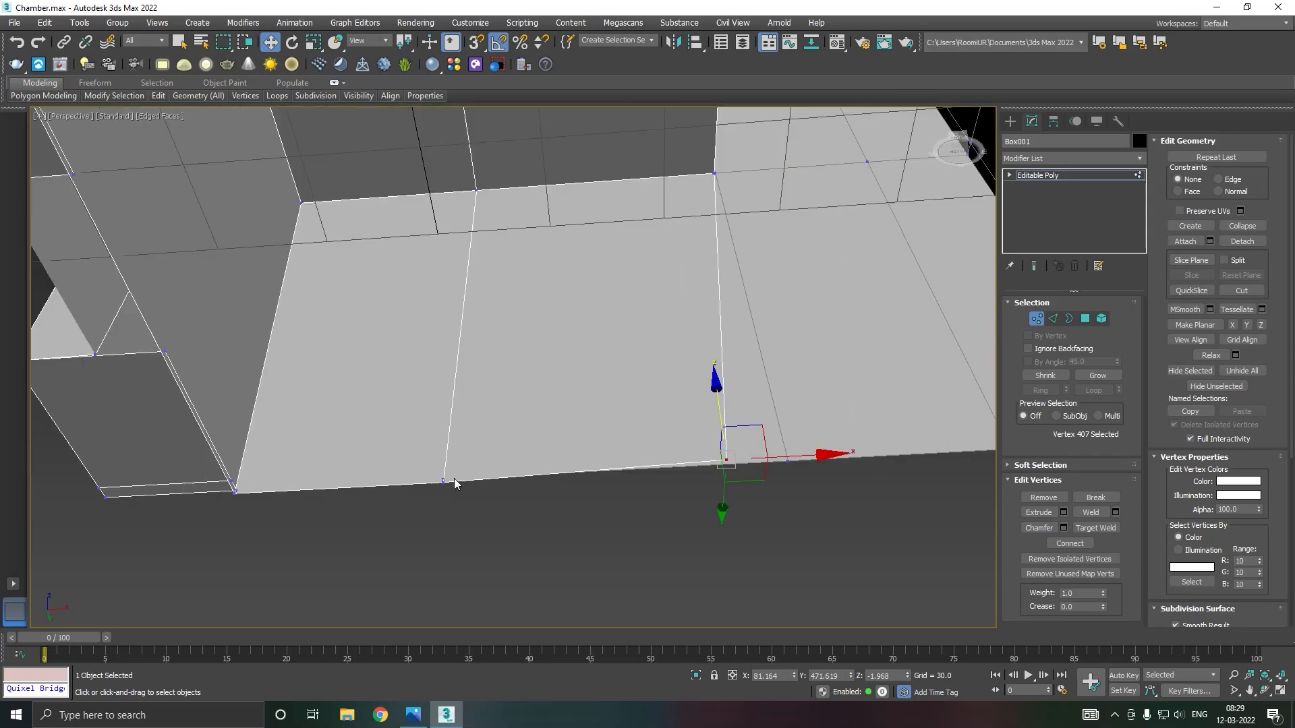
pyautogui.click(445, 481)
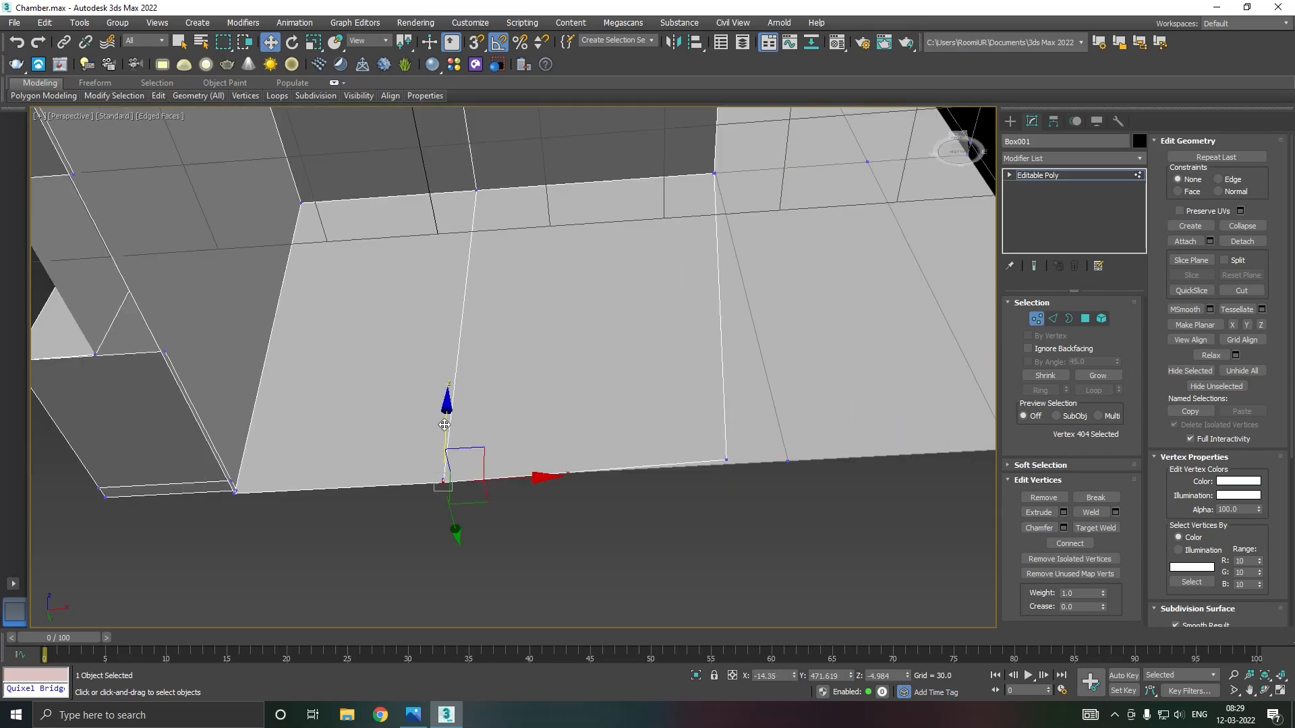
pyautogui.moveTo(445, 419)
pyautogui.mouseDown()
pyautogui.moveTo(449, 407)
pyautogui.moveTo(450, 423)
pyautogui.mouseUp()
# Step: Try to align the end wall's bottom vertices by adjusting the outer one's height and raising the niche-side corner to Z of about -3.6
pyautogui.keyDown('alt'); pyautogui.moveTo(789, 450); pyautogui.dragTo(791, 496, button='middle'); pyautogui.keyUp('alt')
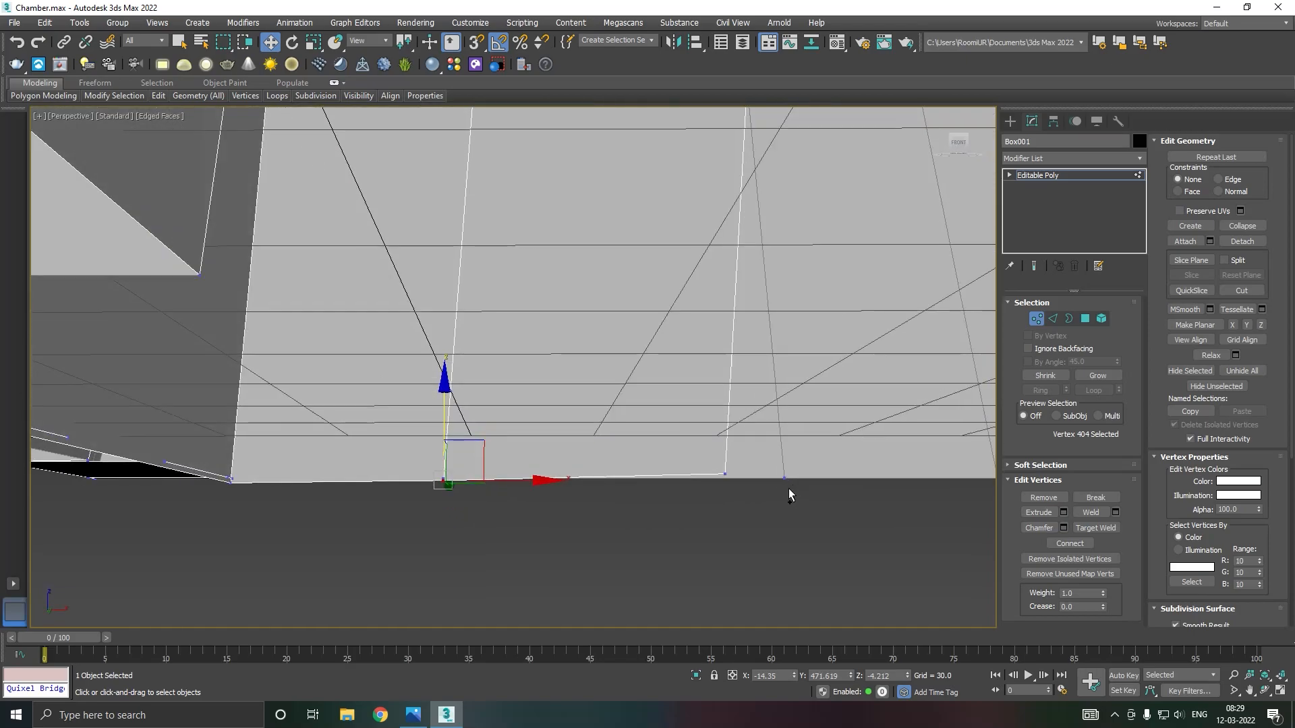
pyautogui.click(726, 474)
pyautogui.moveTo(724, 417); pyautogui.dragTo(678, 435)
pyautogui.click(230, 482)
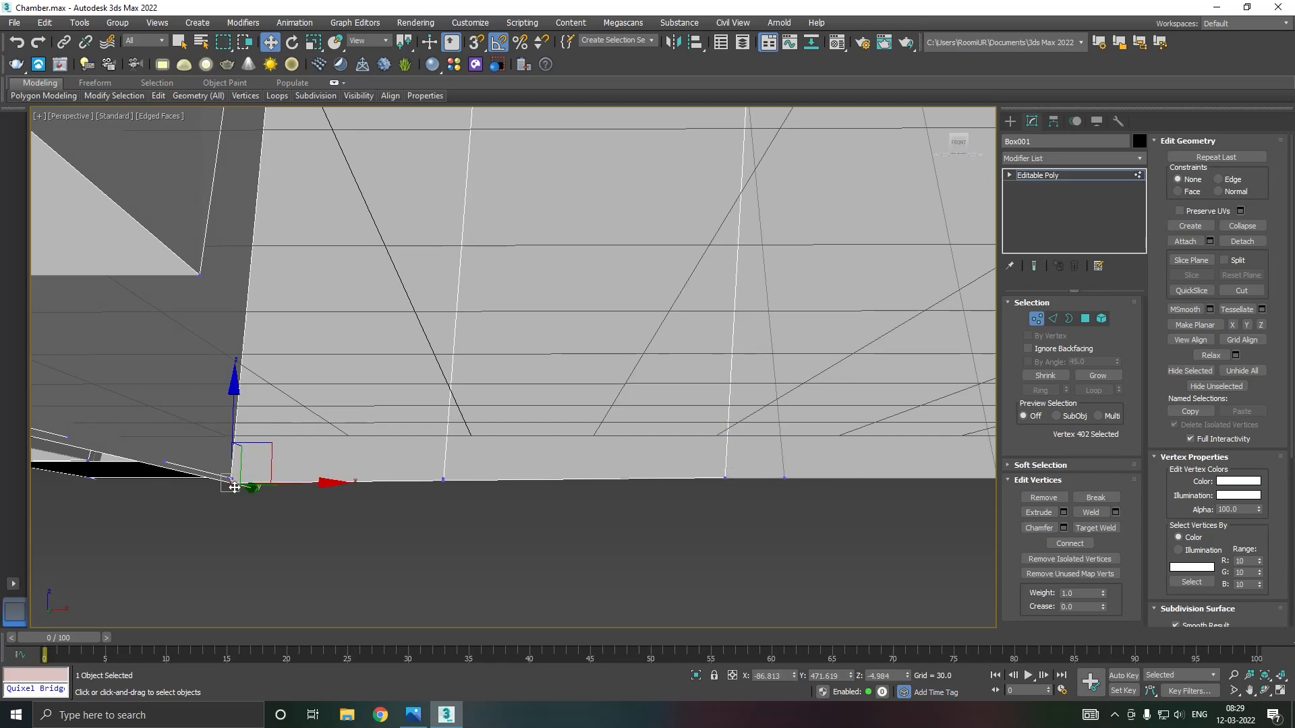
pyautogui.moveTo(236, 424); pyautogui.dragTo(234, 419)
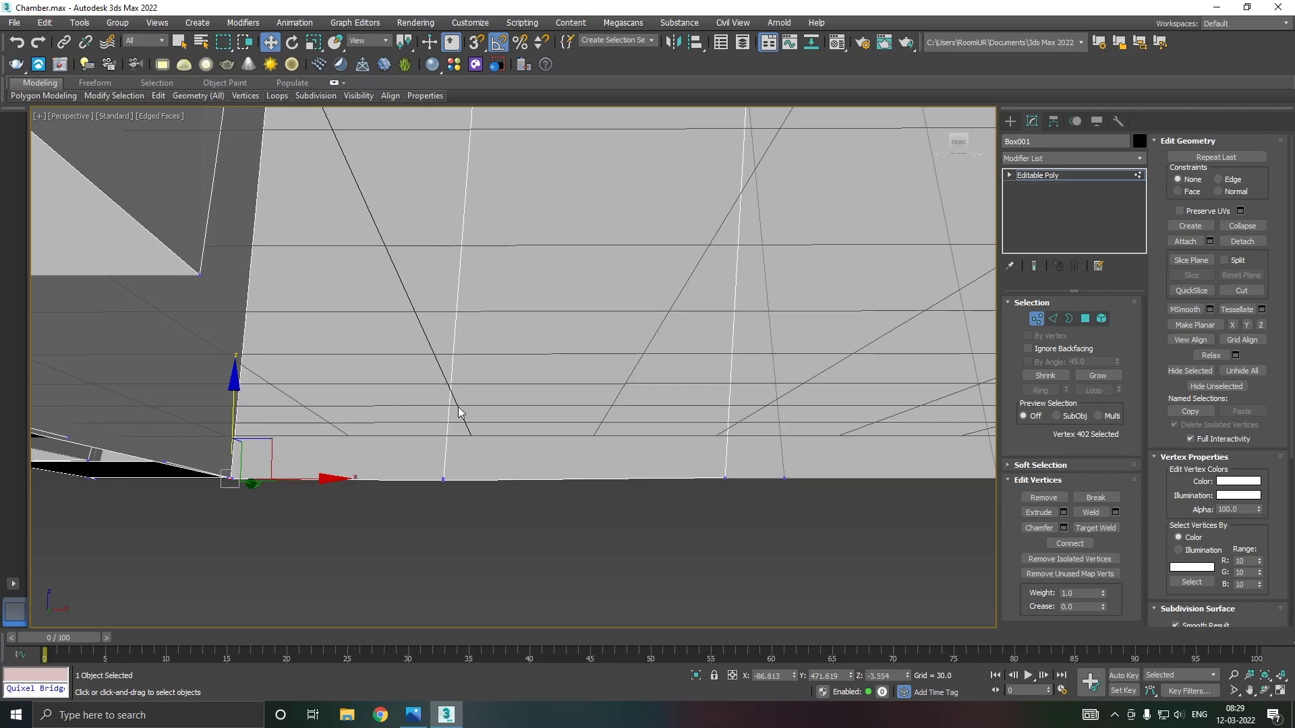
# Step: Examine the bottom vertices along the niched side wall from below and check one vertex's height
pyautogui.scroll(-3, 458, 408)
pyautogui.keyDown('alt'); pyautogui.moveTo(458, 408); pyautogui.dragTo(385, 414, button='middle'); pyautogui.keyUp('alt')
pyautogui.keyDown('alt'); pyautogui.moveTo(218, 434); pyautogui.dragTo(229, 435, button='middle'); pyautogui.keyUp('alt')
pyautogui.moveTo(230, 435); pyautogui.dragTo(482, 441, button='middle')
pyautogui.scroll(2, 437, 416)
pyautogui.scroll(2, 437, 419)
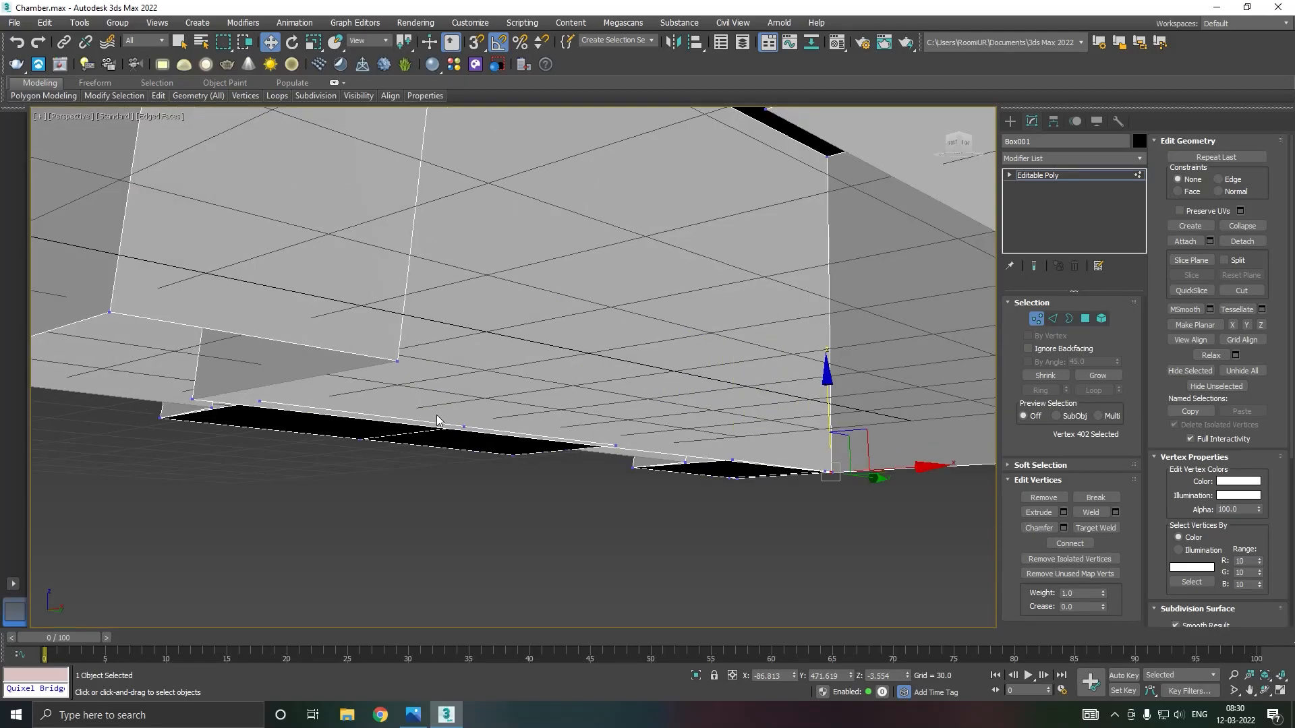
pyautogui.scroll(2, 473, 431)
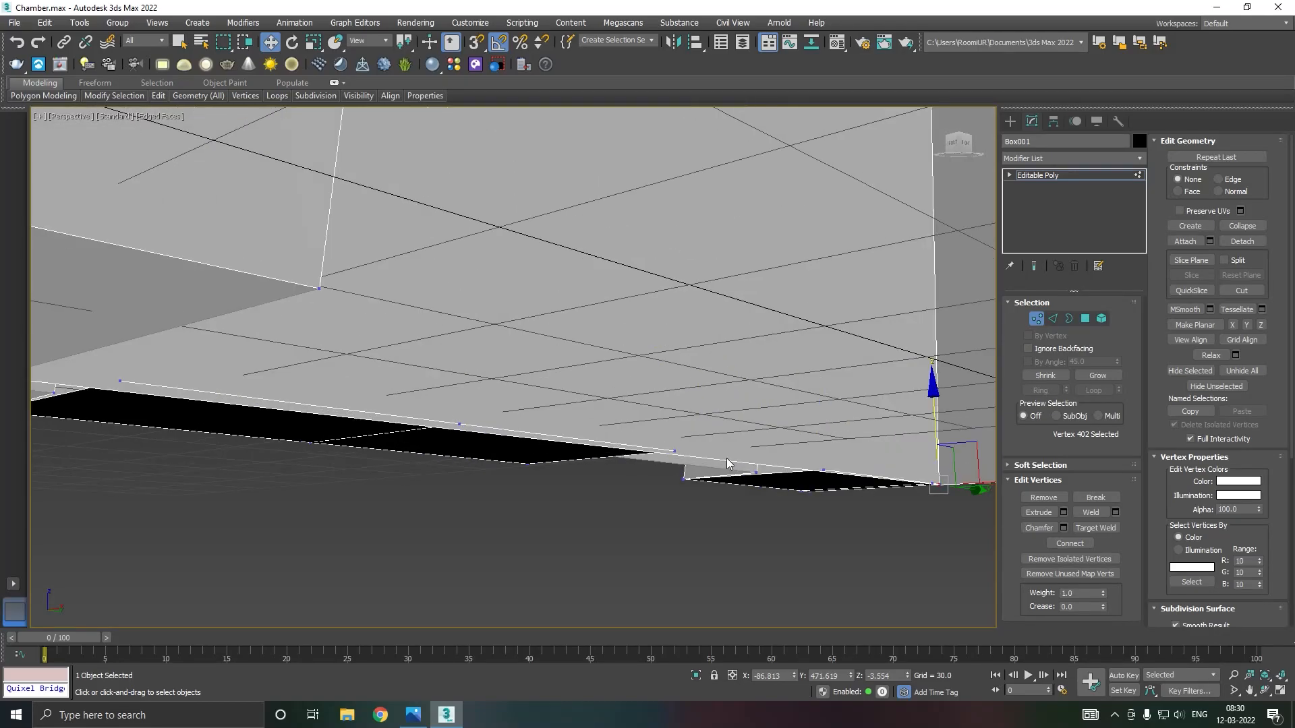
pyautogui.click(812, 471)
pyautogui.scroll(5, 742, 482)
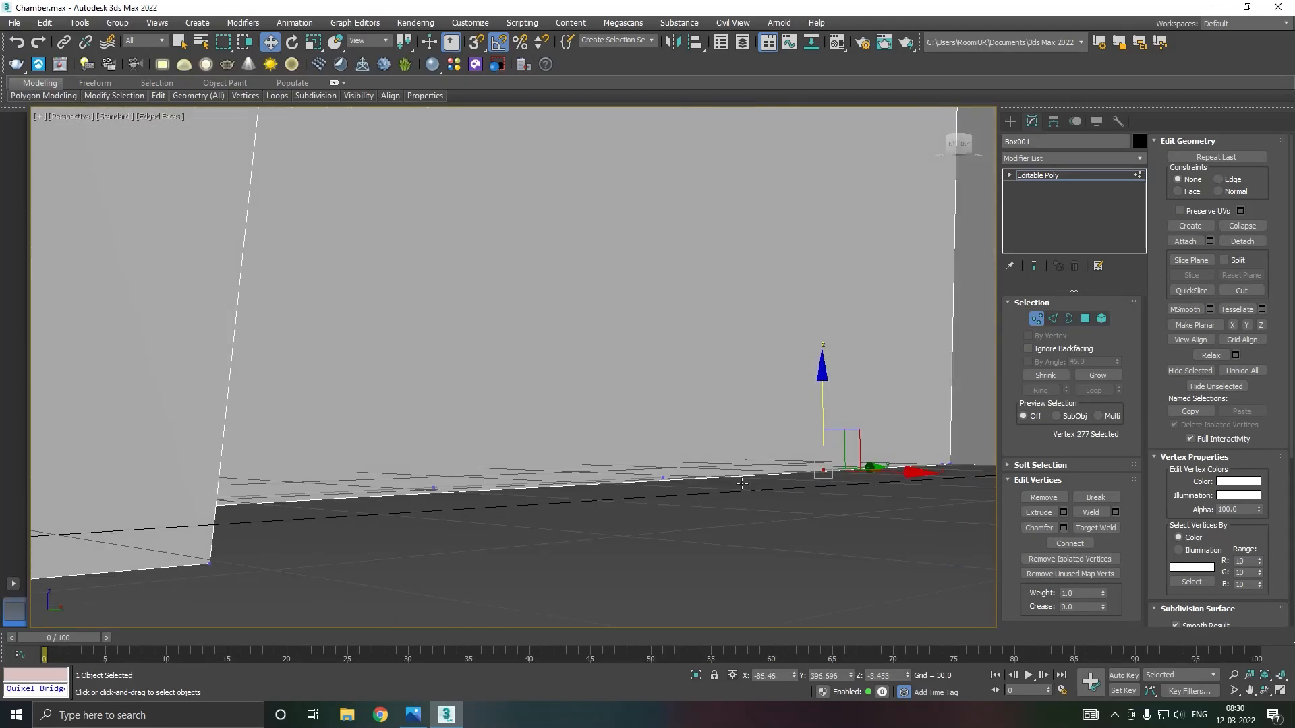
pyautogui.scroll(-4, 735, 489)
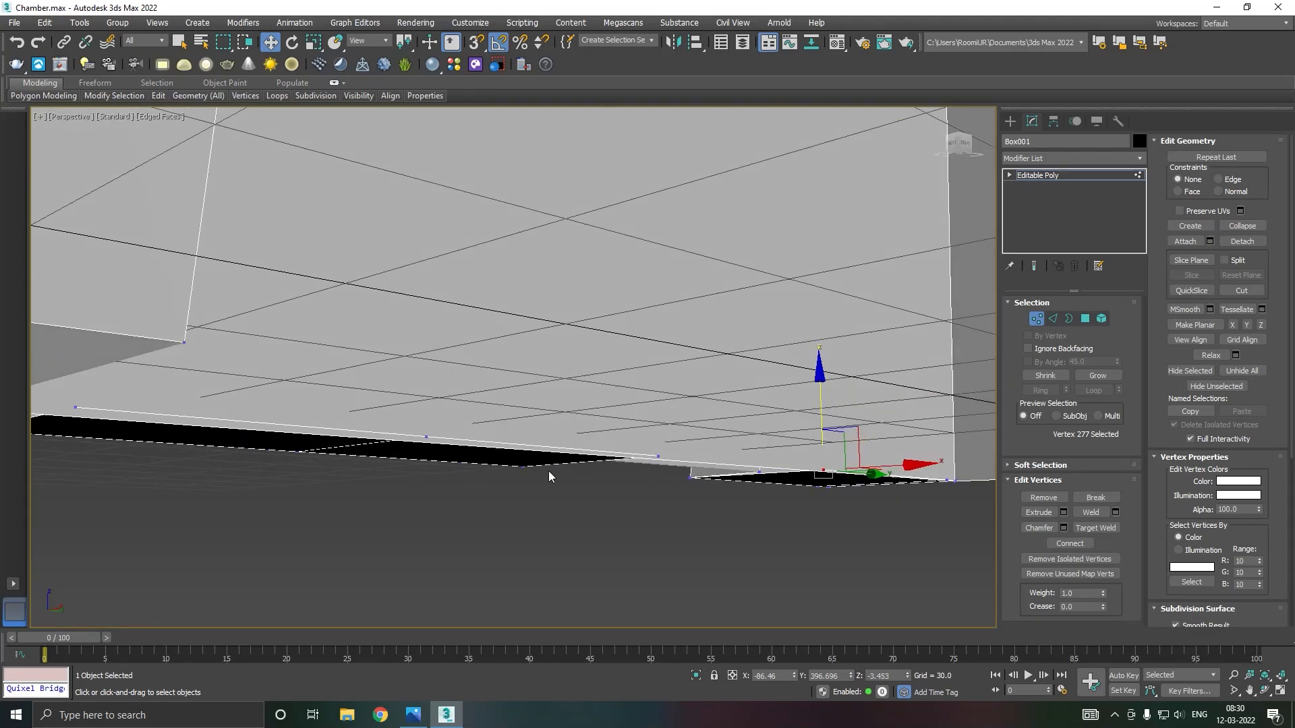
pyautogui.scroll(-3, 550, 471)
pyautogui.keyDown('alt'); pyautogui.moveTo(573, 465); pyautogui.dragTo(626, 455, button='middle'); pyautogui.keyUp('alt')
pyautogui.scroll(2, 668, 497)
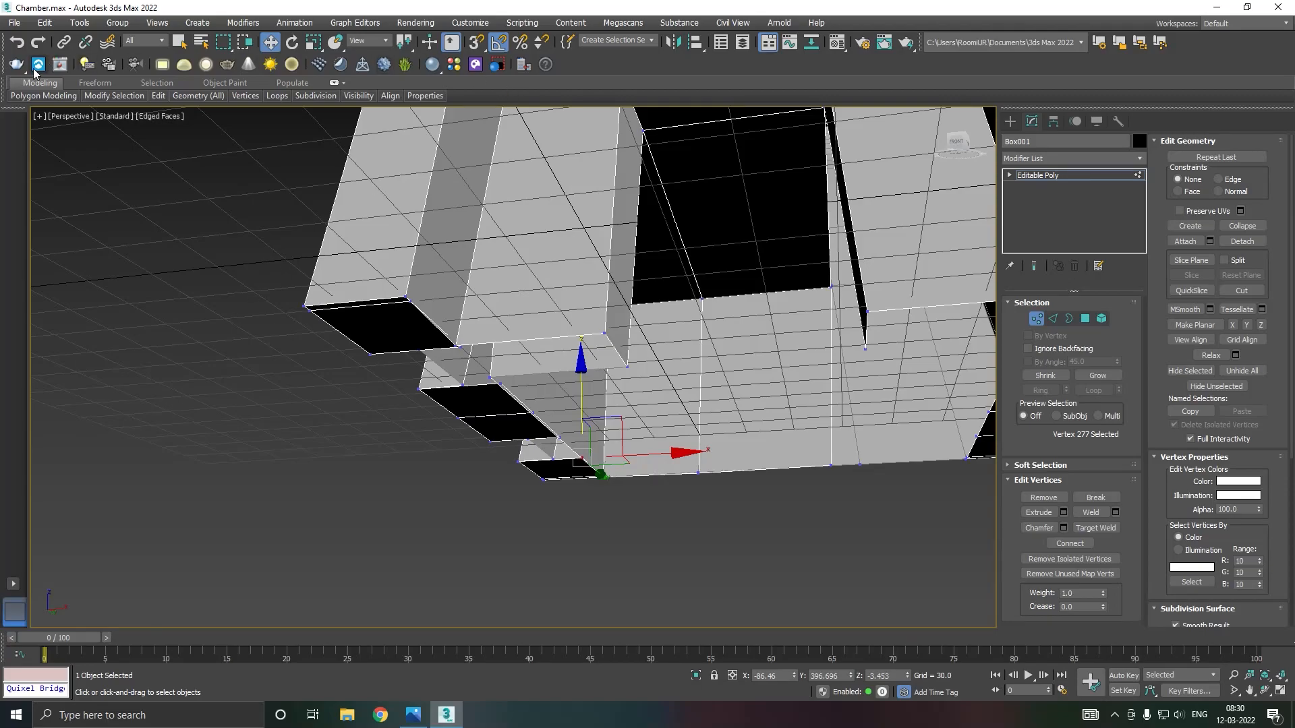
# Step: Undo the height changes of the end wall's bottom vertices
pyautogui.click(22, 49)
pyautogui.click(23, 48)
pyautogui.click(22, 49)
pyautogui.click(22, 48)
pyautogui.click(23, 53)
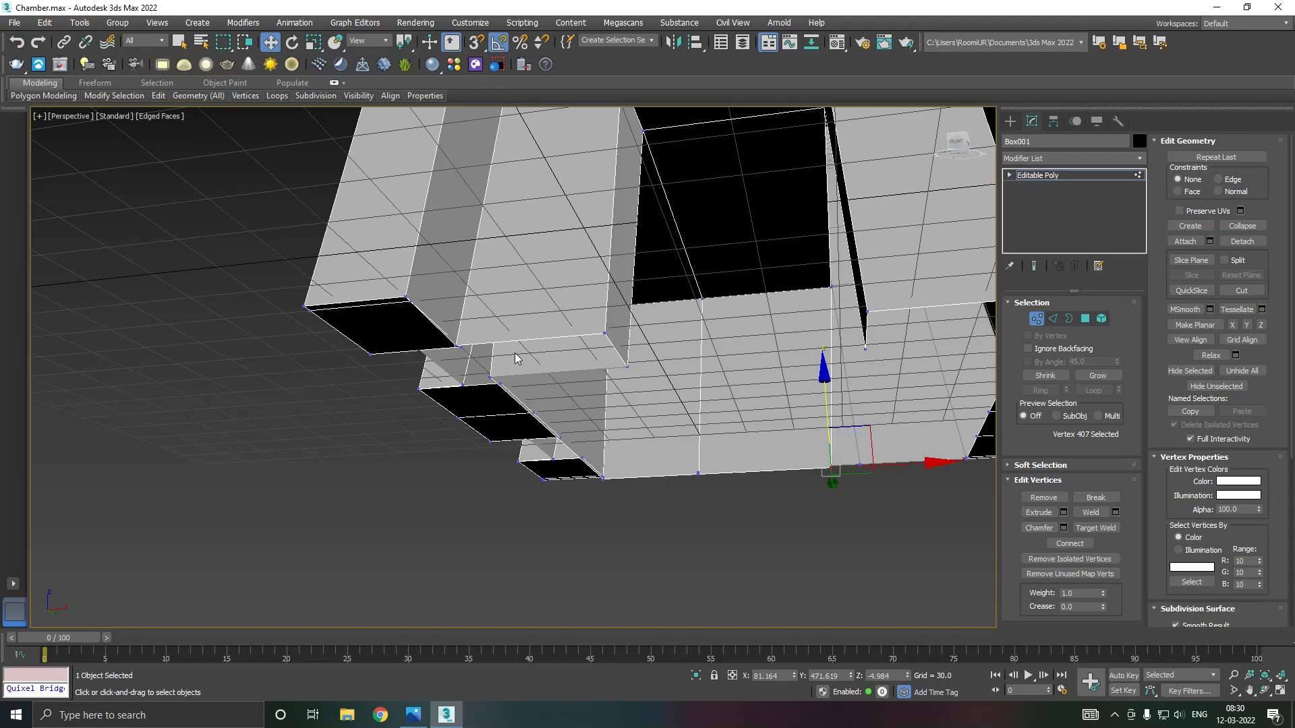
pyautogui.keyDown('alt'); pyautogui.moveTo(561, 508); pyautogui.dragTo(511, 450, button='middle'); pyautogui.keyUp('alt')
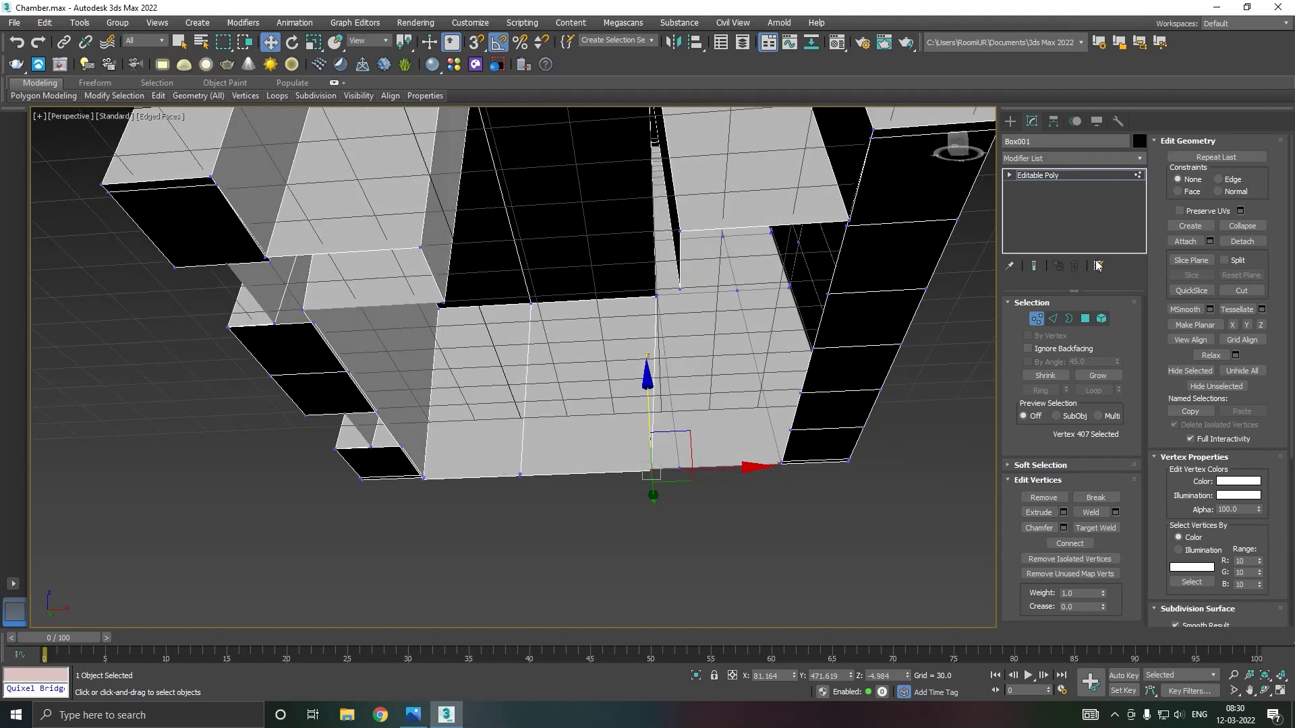
pyautogui.click(1053, 319)
pyautogui.doubleClick(628, 477)
pyautogui.keyDown('alt'); pyautogui.moveTo(511, 403); pyautogui.dragTo(472, 423, button='middle'); pyautogui.keyUp('alt')
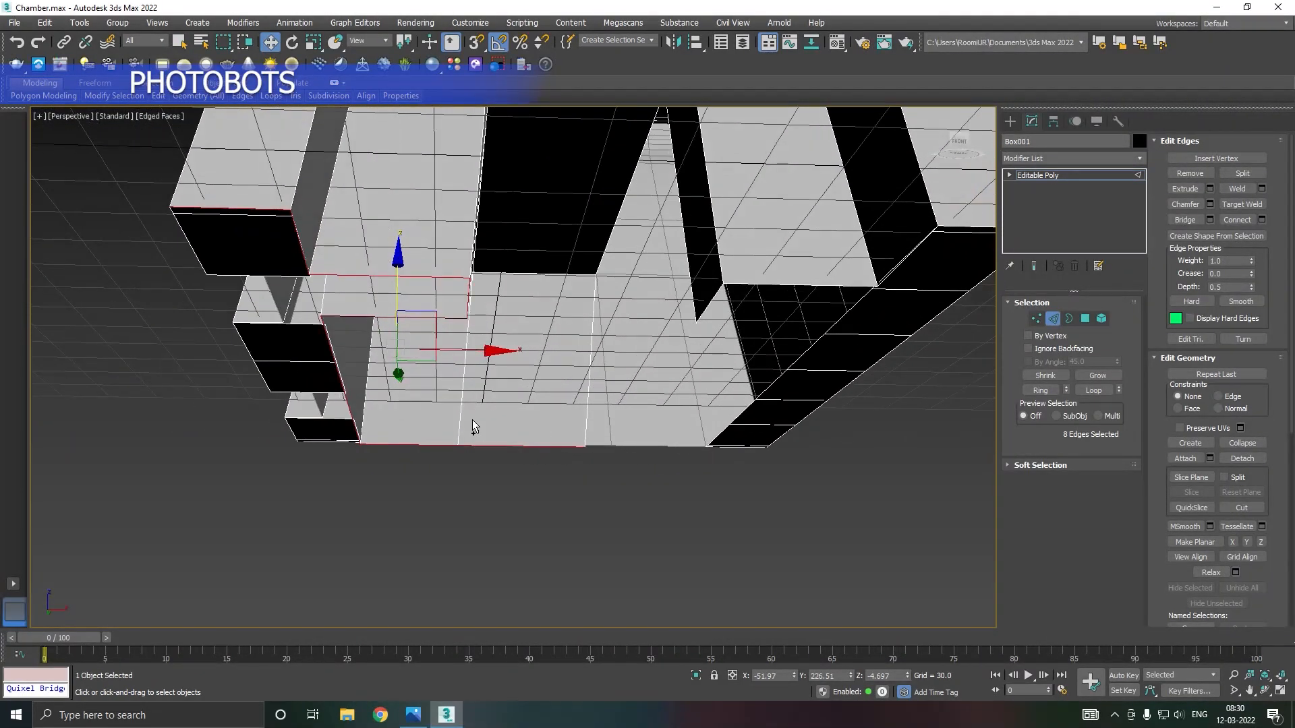
pyautogui.scroll(3, 472, 424)
# Step: Raise the end wall's outer bottom vertex to Z of about -3.2 and select the middle bottom vertex
pyautogui.click(1036, 319)
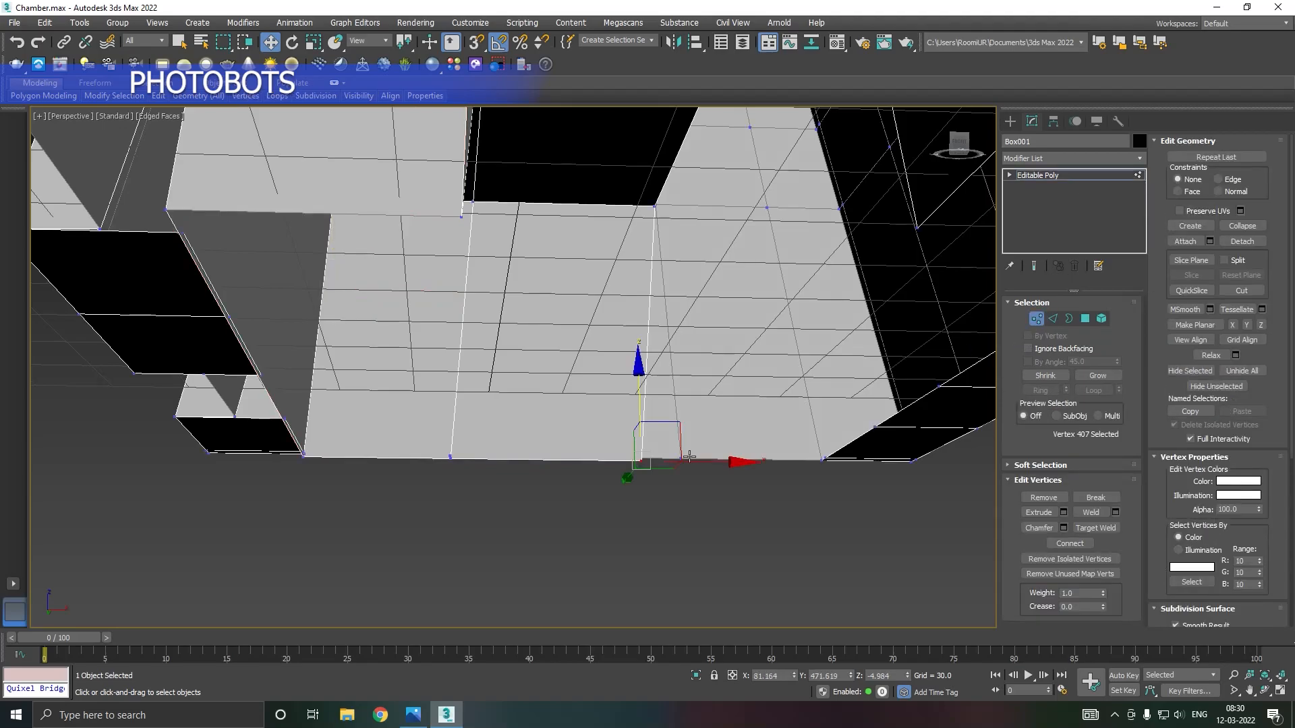
pyautogui.click(637, 461)
pyautogui.moveTo(639, 410); pyautogui.dragTo(639, 402)
pyautogui.scroll(5, 449, 452)
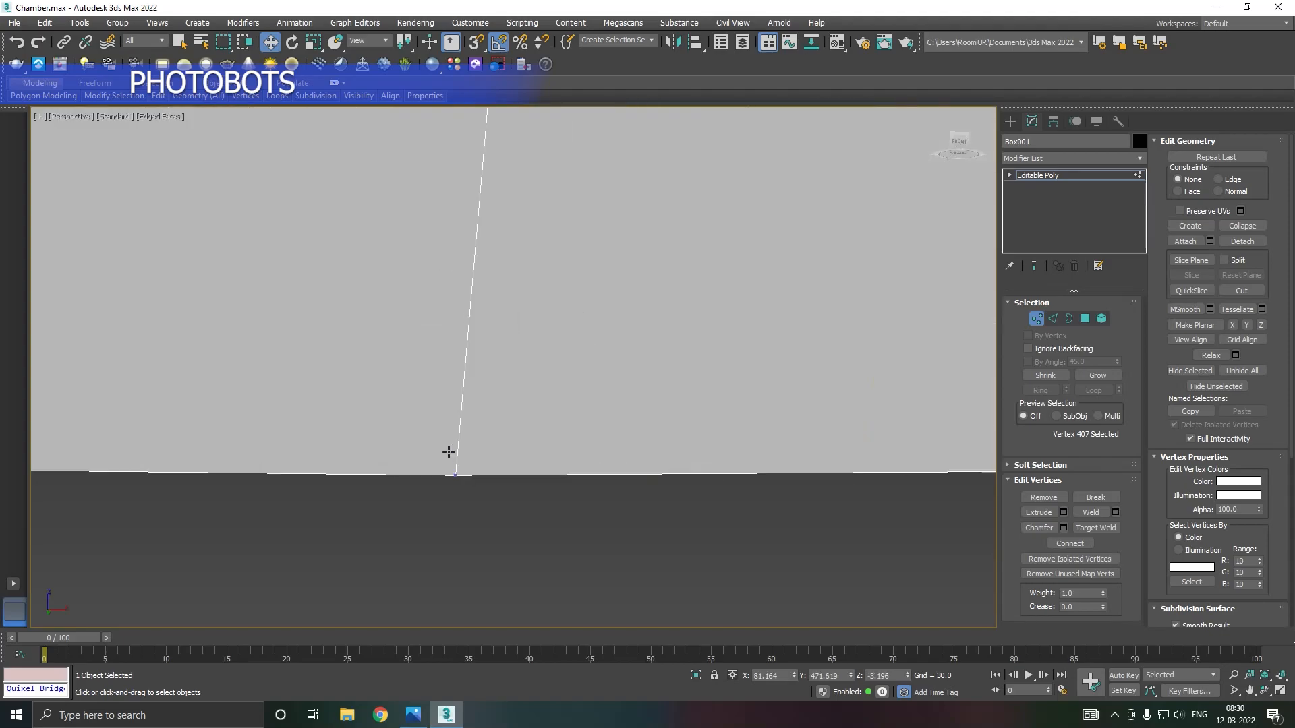
pyautogui.click(449, 456)
pyautogui.scroll(-5, 453, 469)
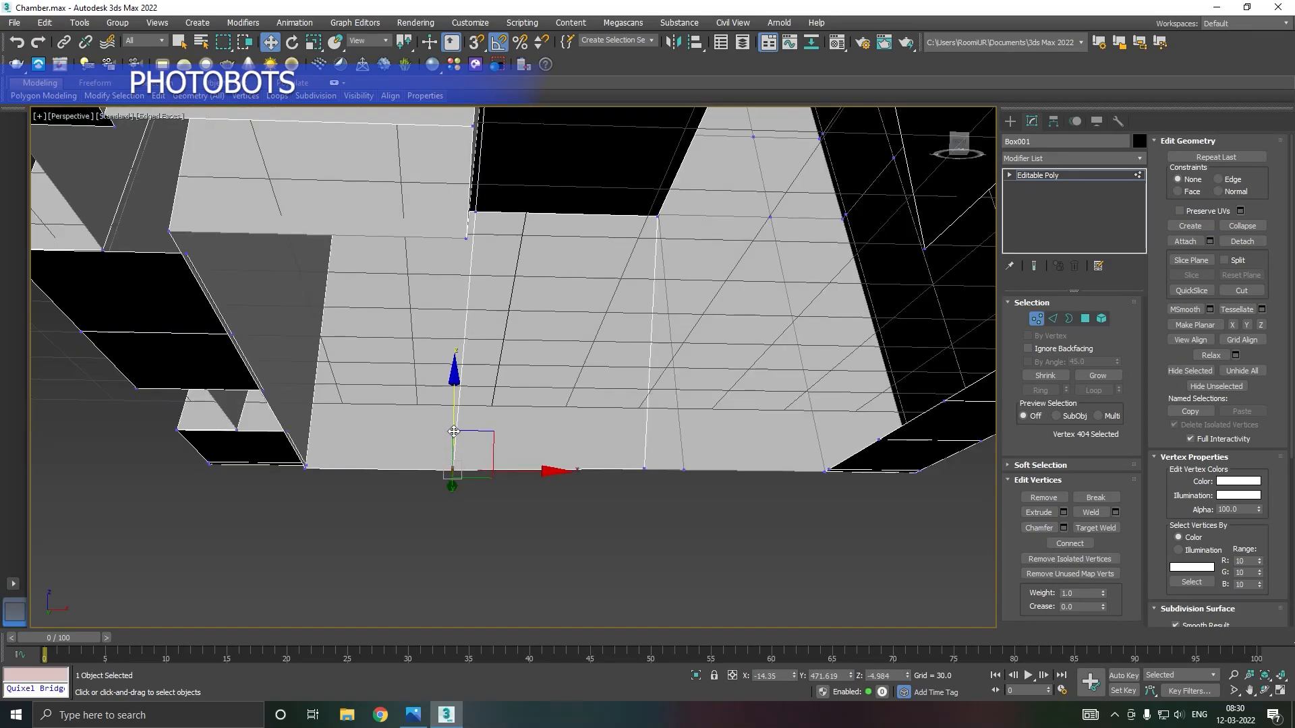